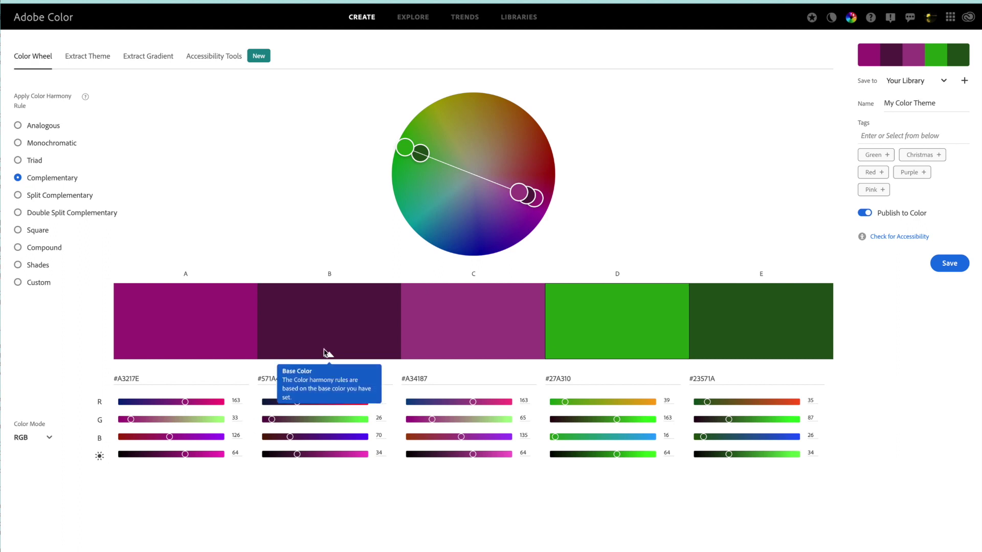
Try the Analogous, Monochromatic, Triad, Complementary and Compound harmony rules, then settle on Shades
left_click(19, 127)
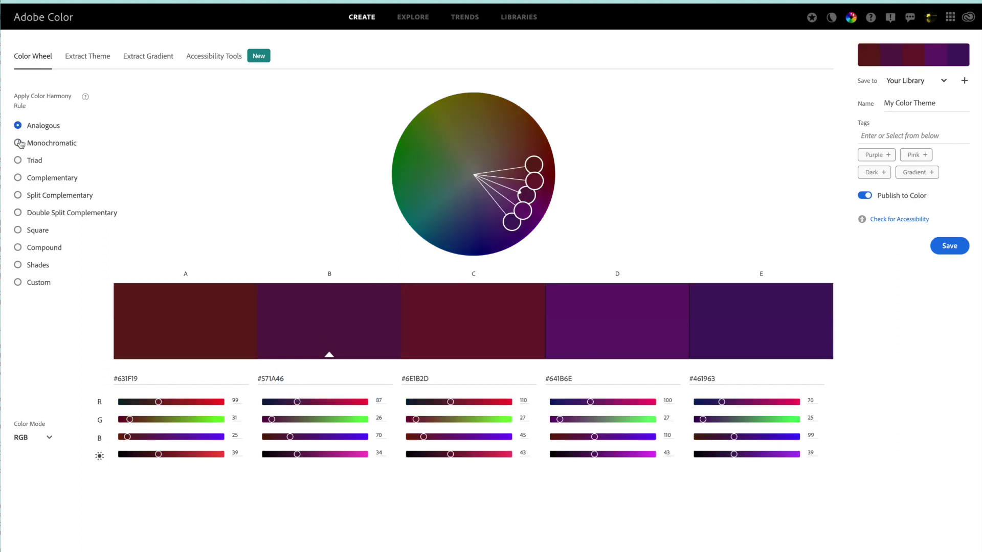
left_click(18, 144)
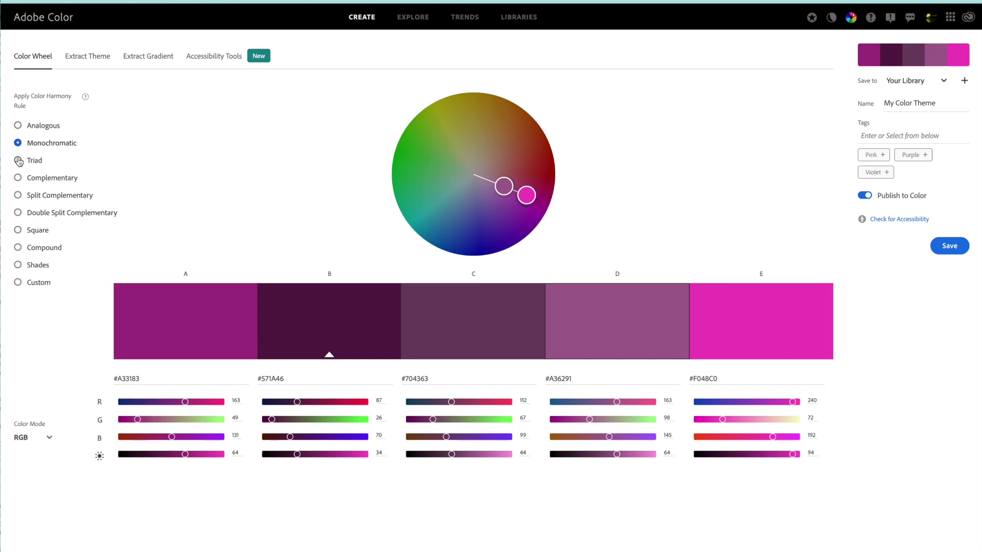
left_click(18, 161)
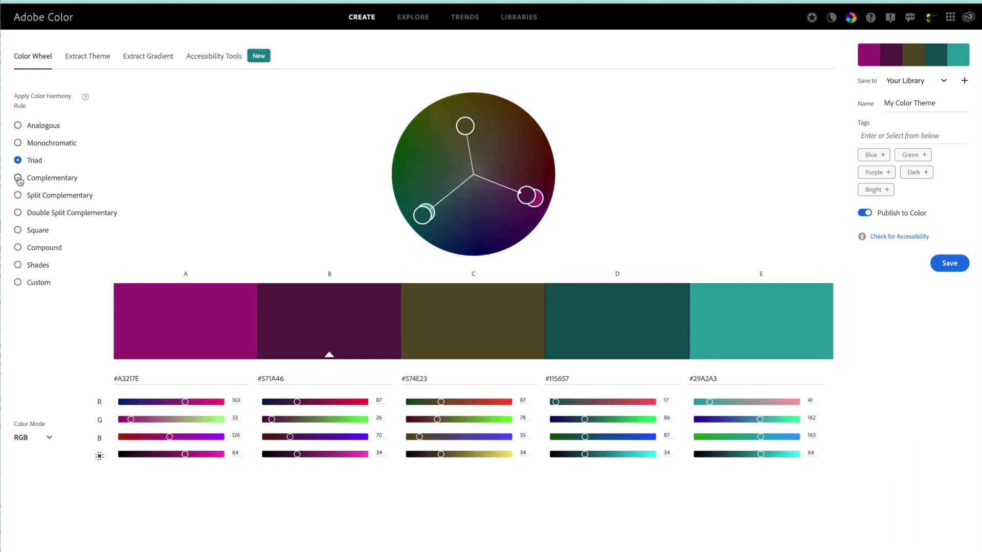
left_click(19, 179)
left_click(17, 248)
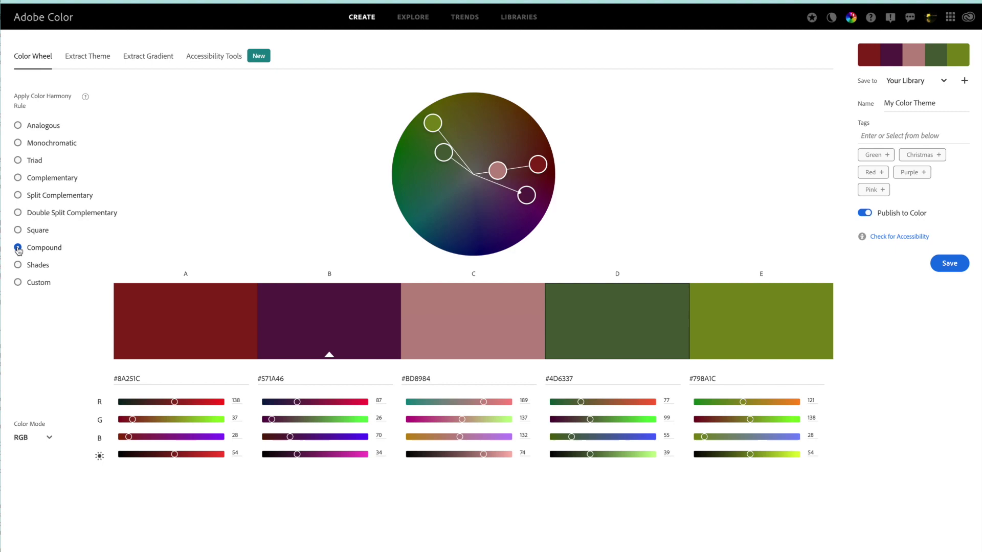
left_click(18, 266)
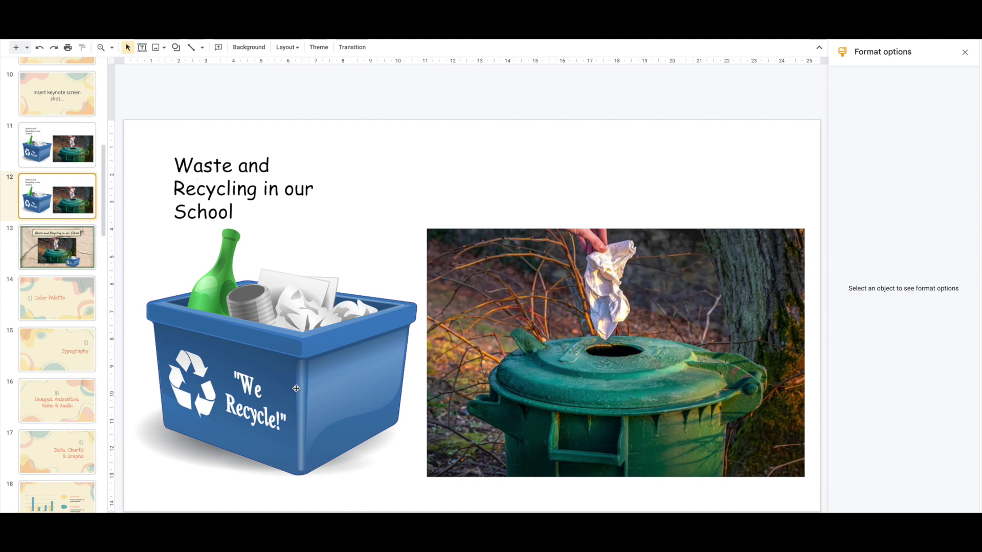
Bring up slide 13 to view the redesigned Waste and Recycling slide
left_click(52, 260)
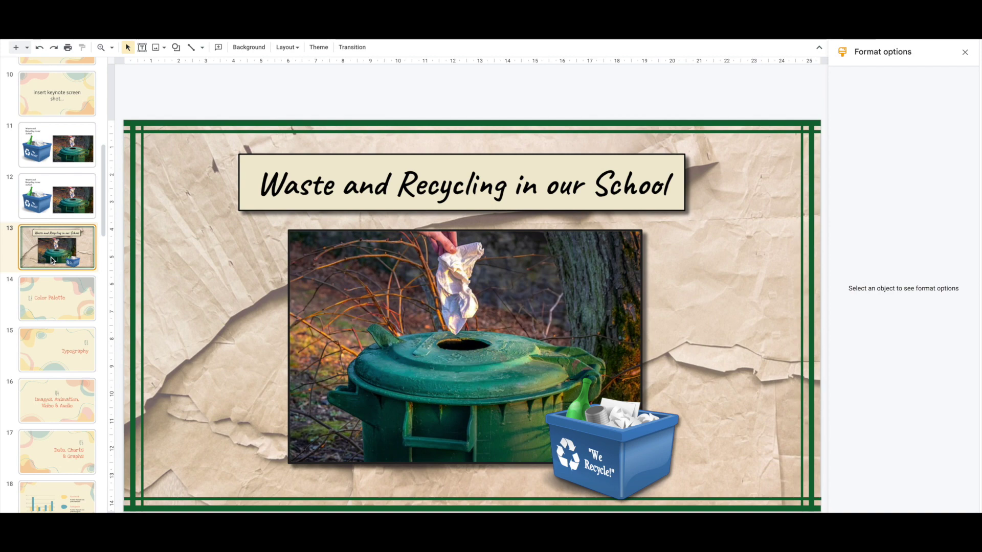
left_click(53, 193)
left_click(60, 251)
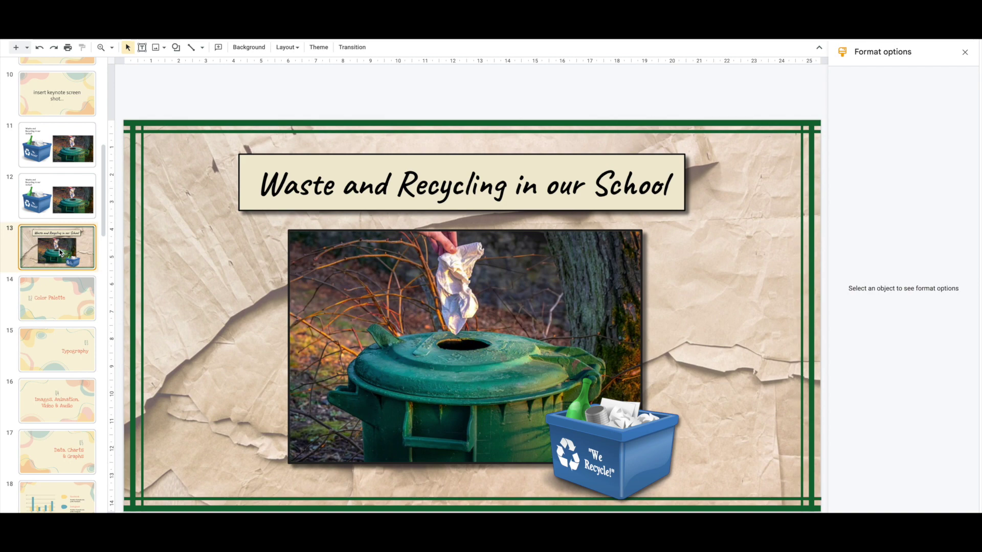
left_click(57, 197)
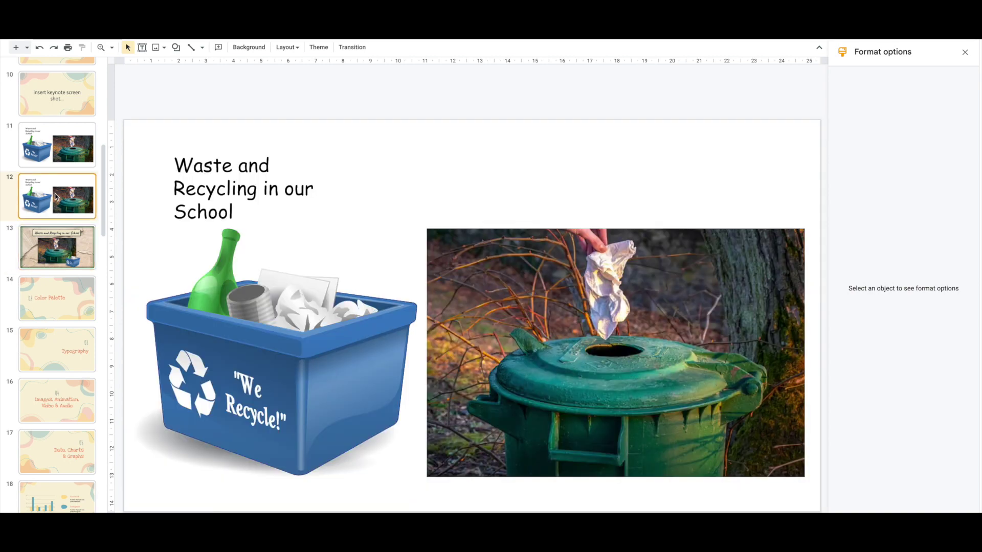
left_click(399, 199)
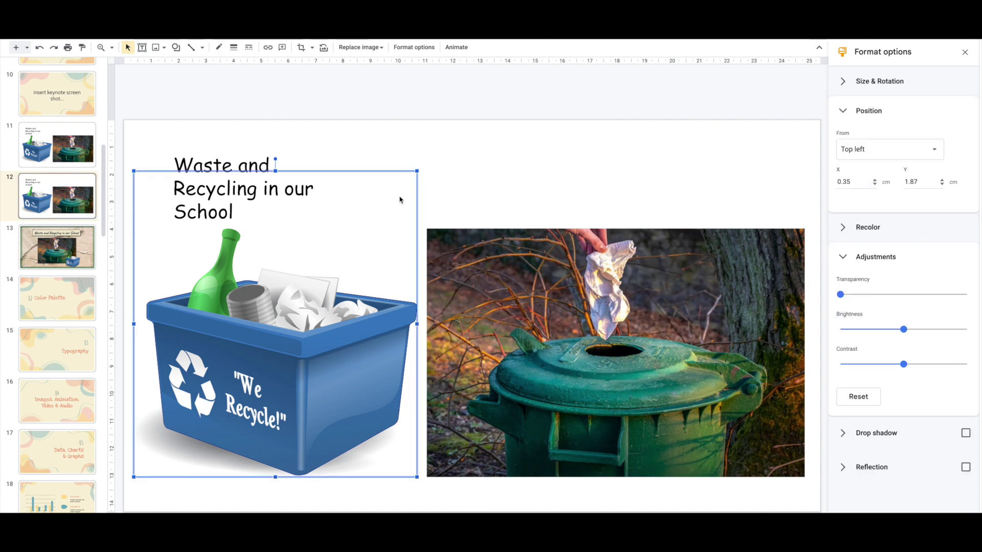
Start a web image search from the Insert image options
left_click(452, 155)
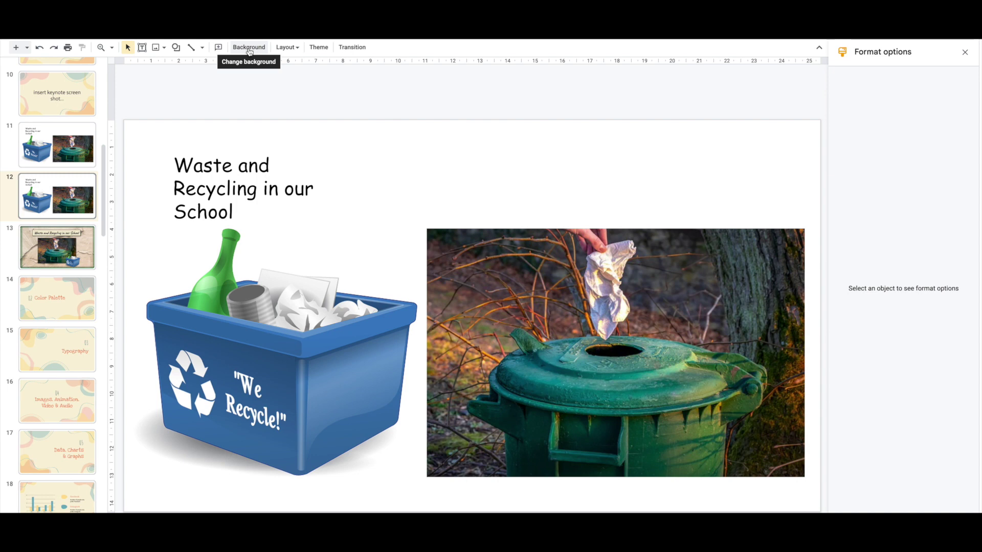
key("ctrl+alt+i")
mouse_move(241, 45)
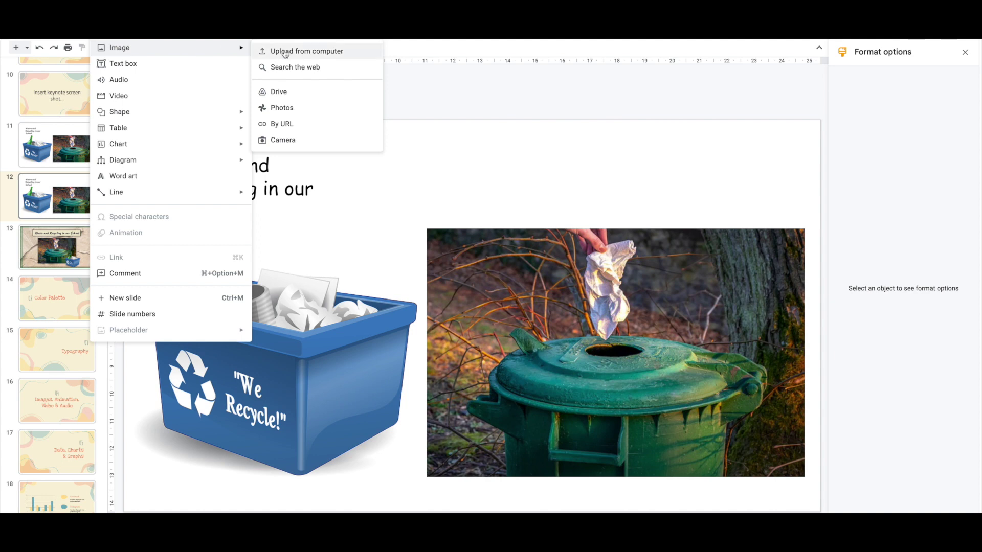
left_click(289, 68)
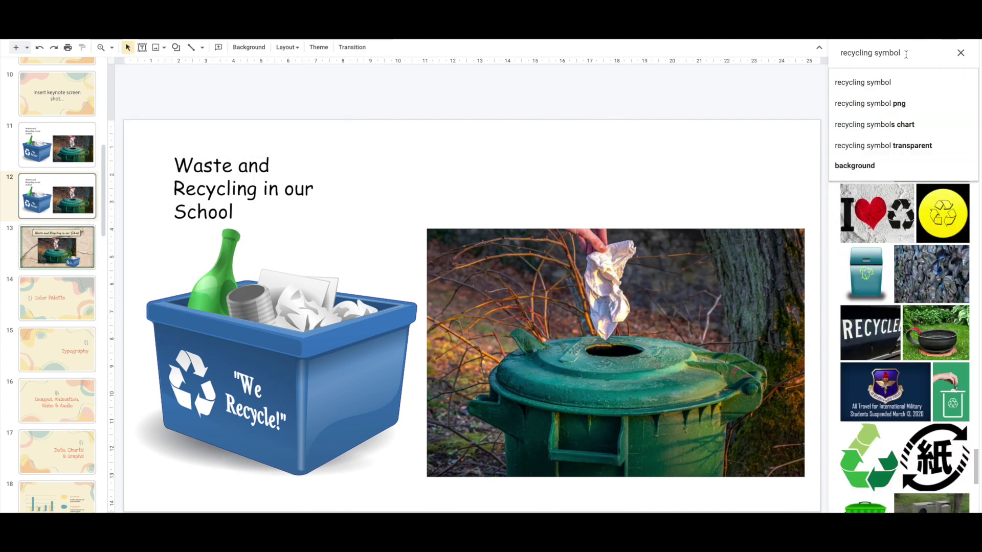
Change the search query to 'recycling' and pick the crumpled cardboard texture image
left_click_drag(907, 54, 875, 55)
key("BackSpace")
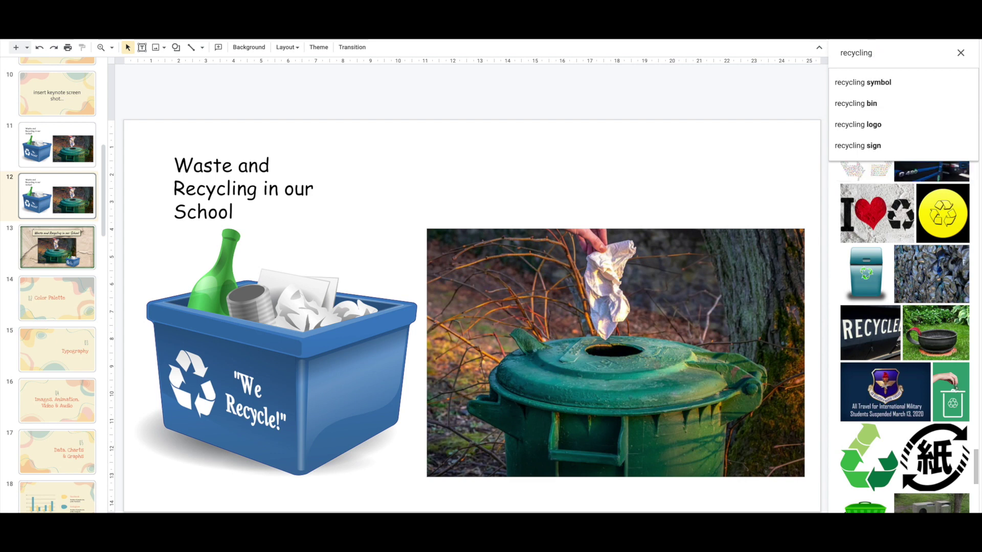
key("Return")
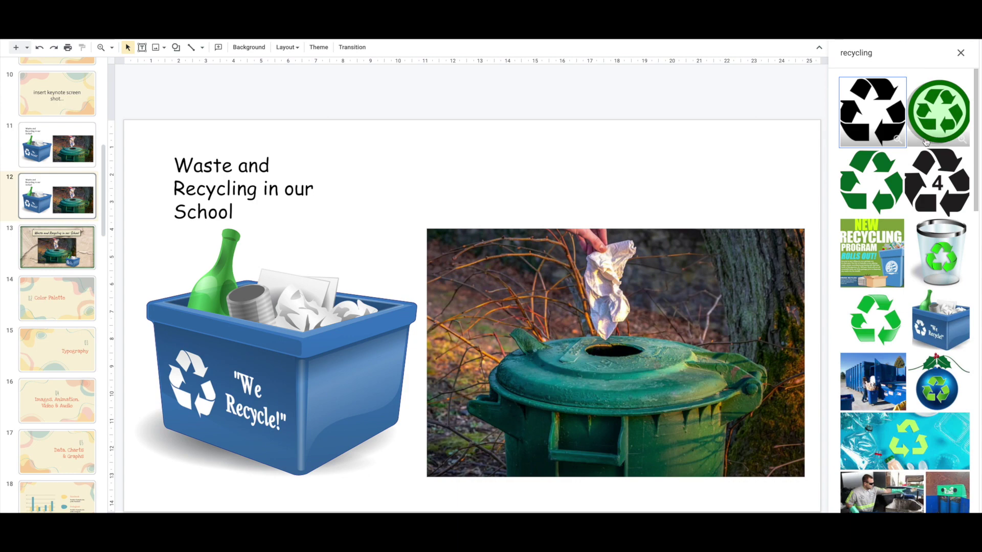
scroll(930, 266, "down", 10)
scroll(929, 265, "down", 5)
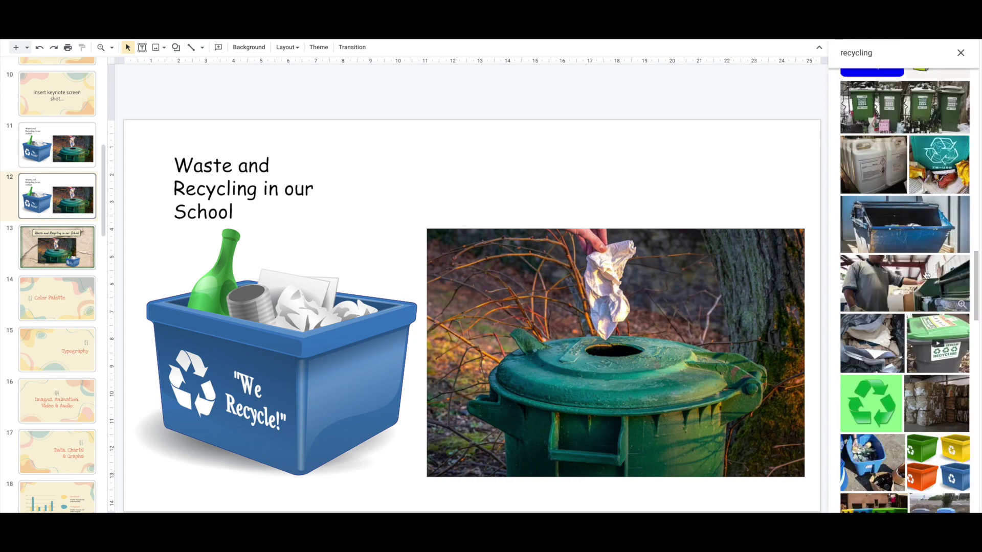
scroll(925, 276, "down", 8)
scroll(922, 283, "down", 3)
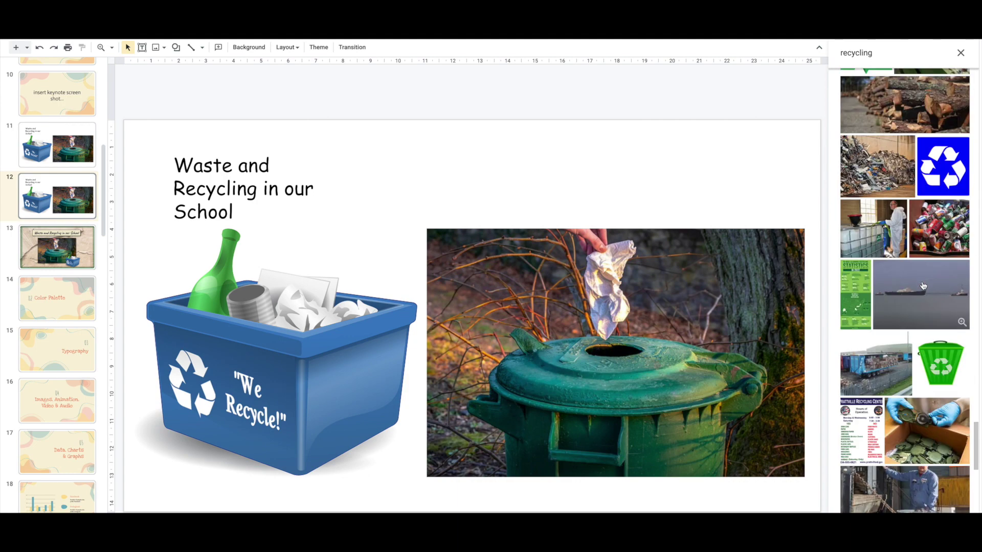
scroll(919, 290, "up", 2)
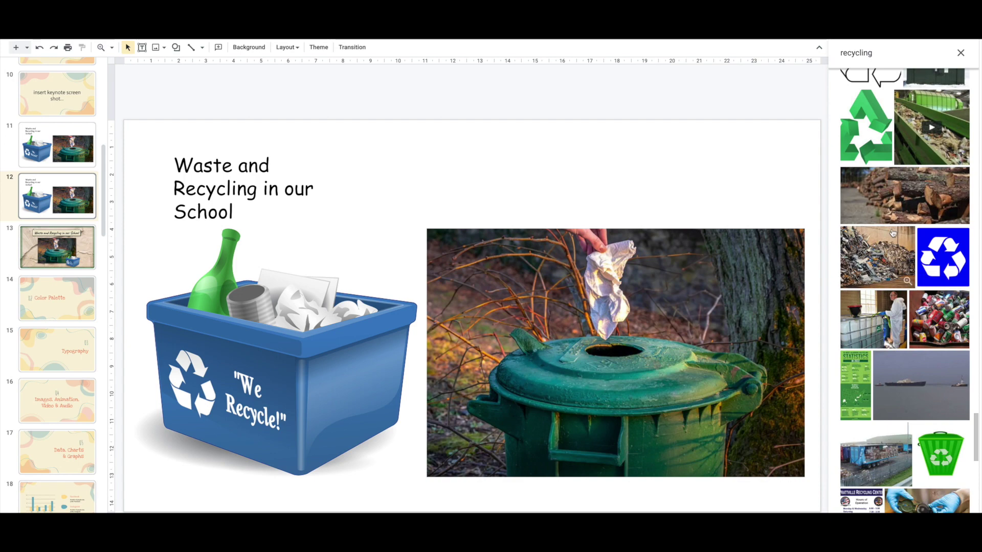
scroll(922, 317, "down", 10)
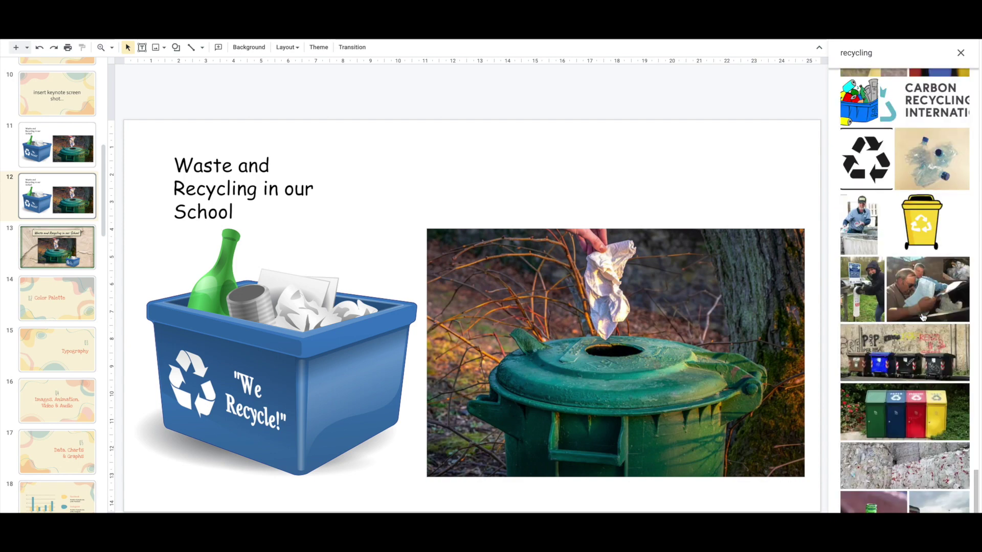
scroll(922, 317, "down", 10)
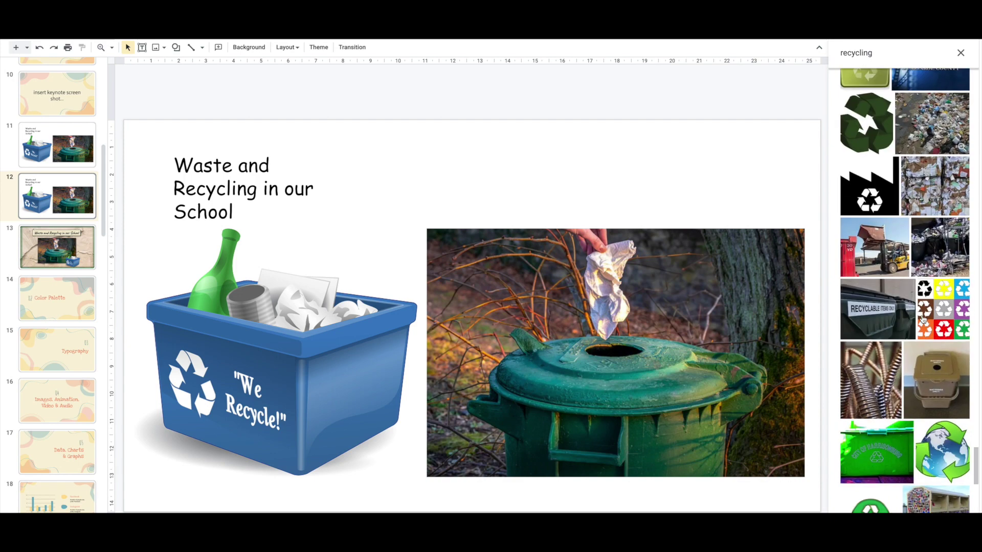
scroll(921, 320, "down", 10)
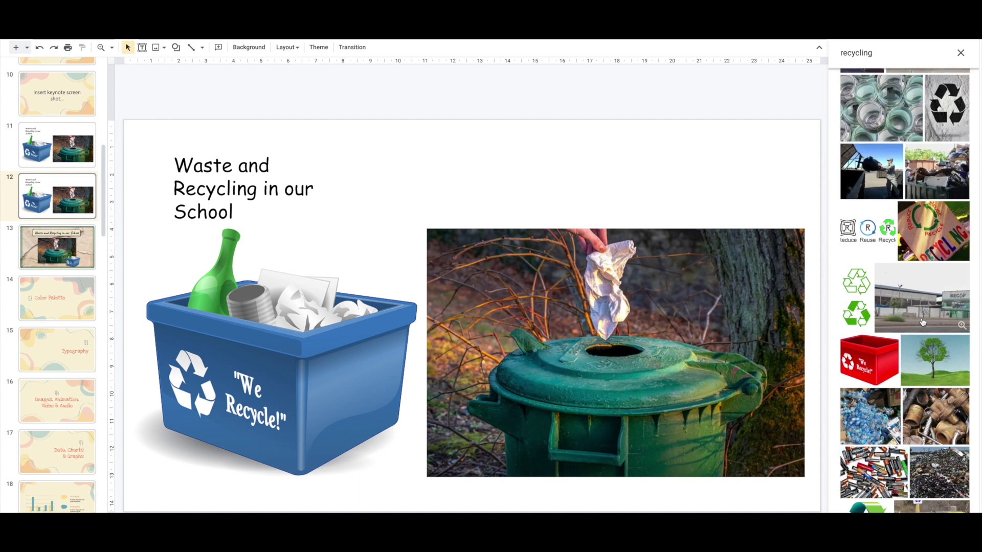
scroll(921, 322, "down", 10)
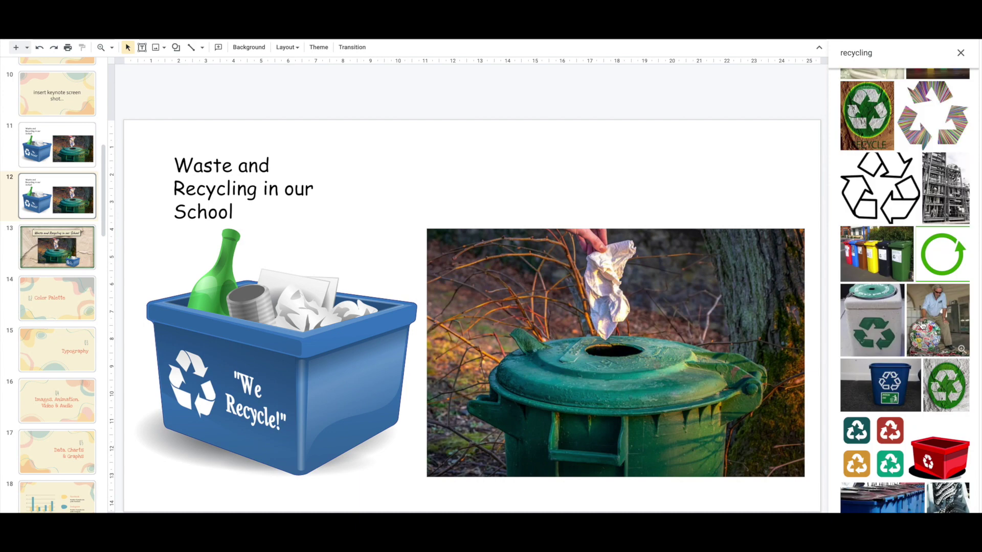
scroll(922, 323, "down", 5)
left_click(901, 344)
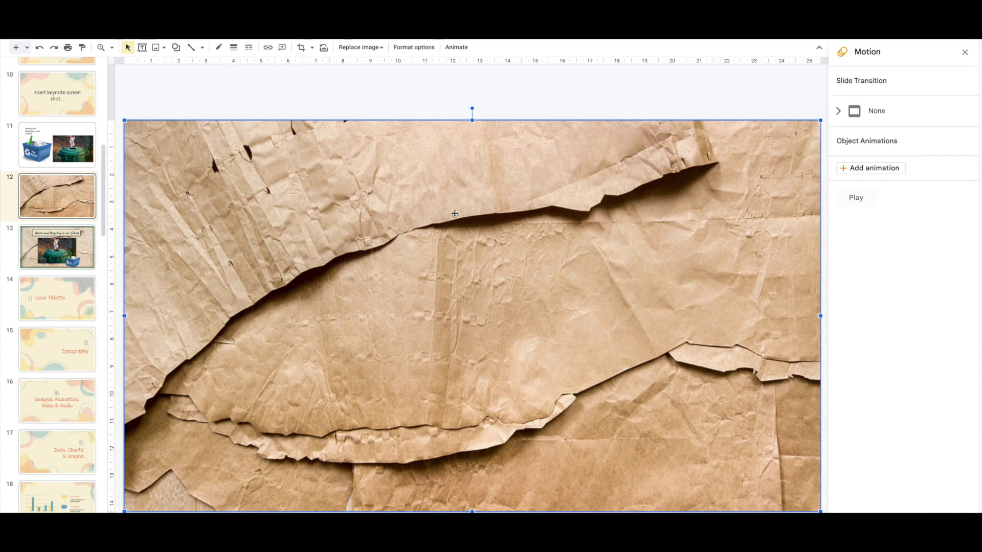
Send the cardboard image to the back and raise its transparency into a pale backdrop
right_click(433, 183)
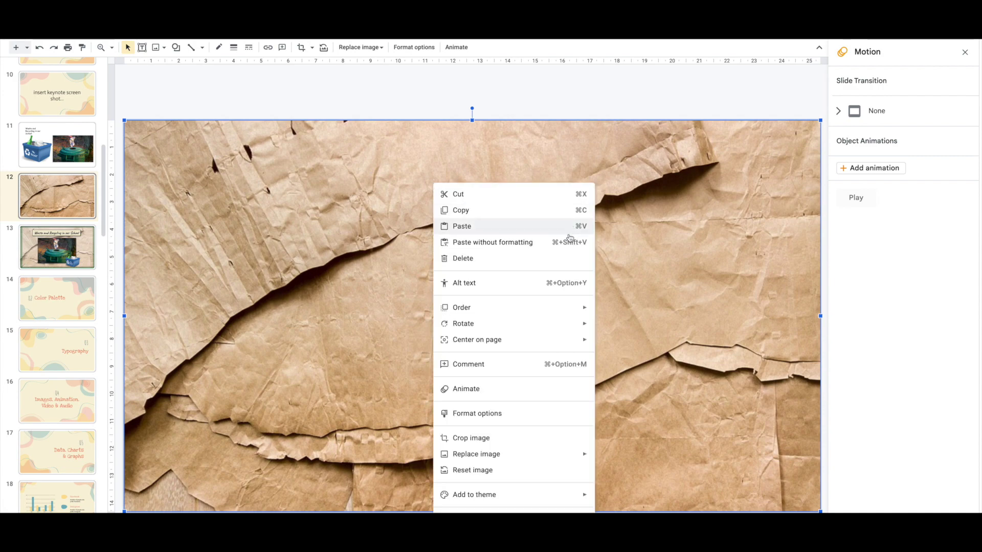
mouse_move(554, 308)
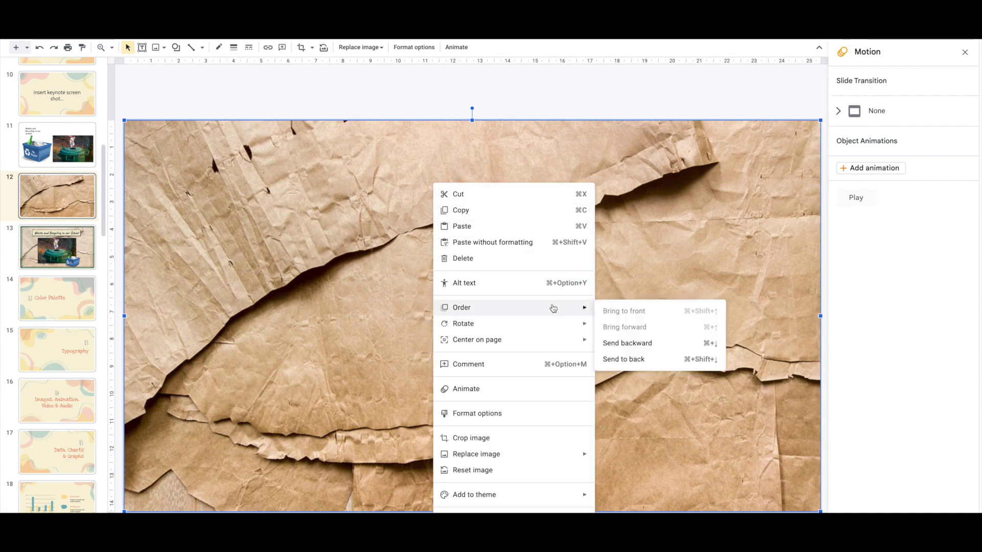
left_click(629, 359)
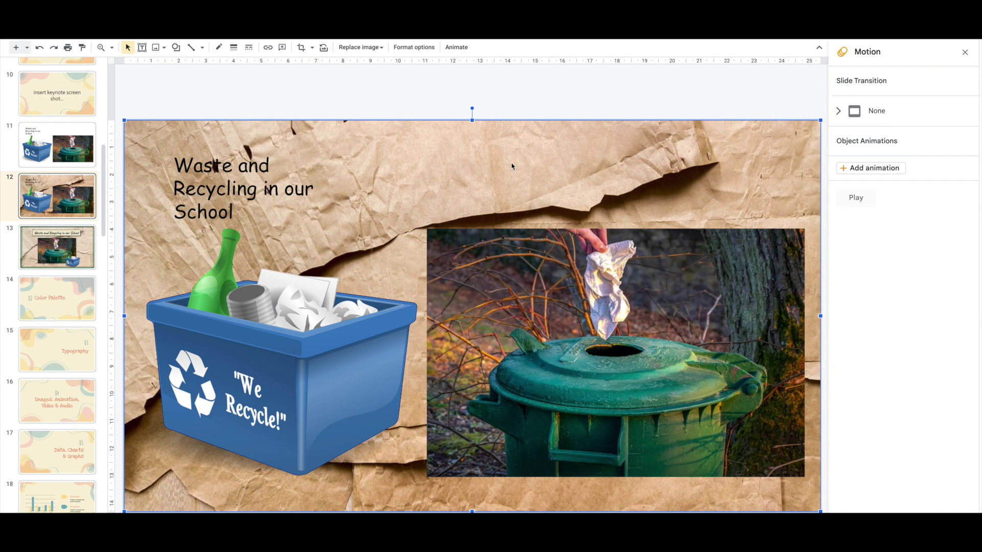
left_click(413, 47)
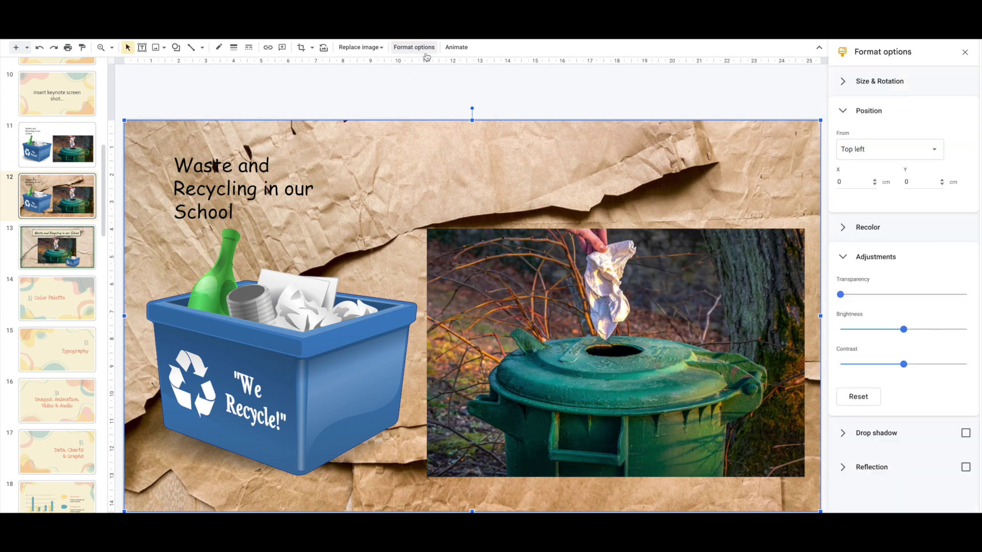
left_click_drag(840, 295, 906, 298)
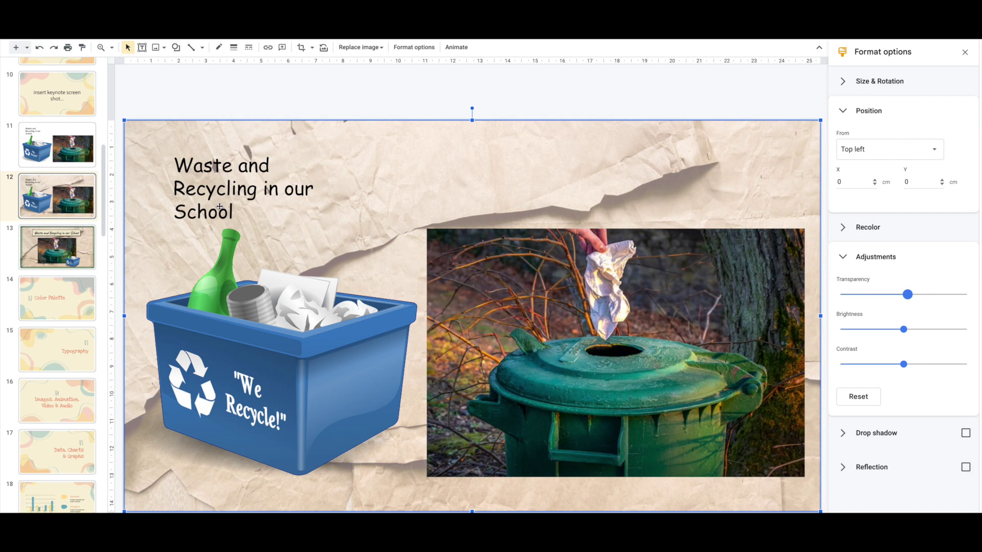
Shrink the blue recycling bin picture and reposition both bin pictures on the slide
left_click(487, 323)
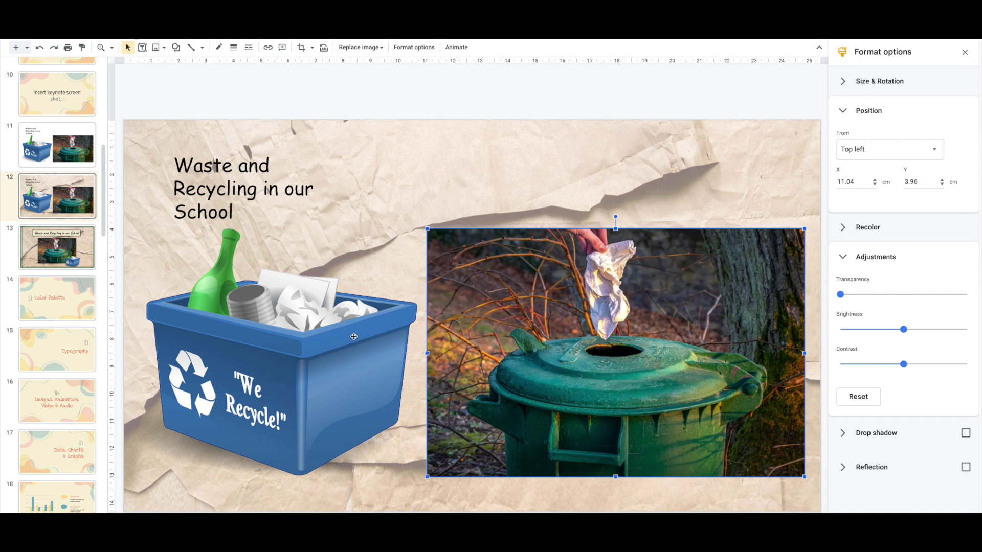
left_click(324, 342)
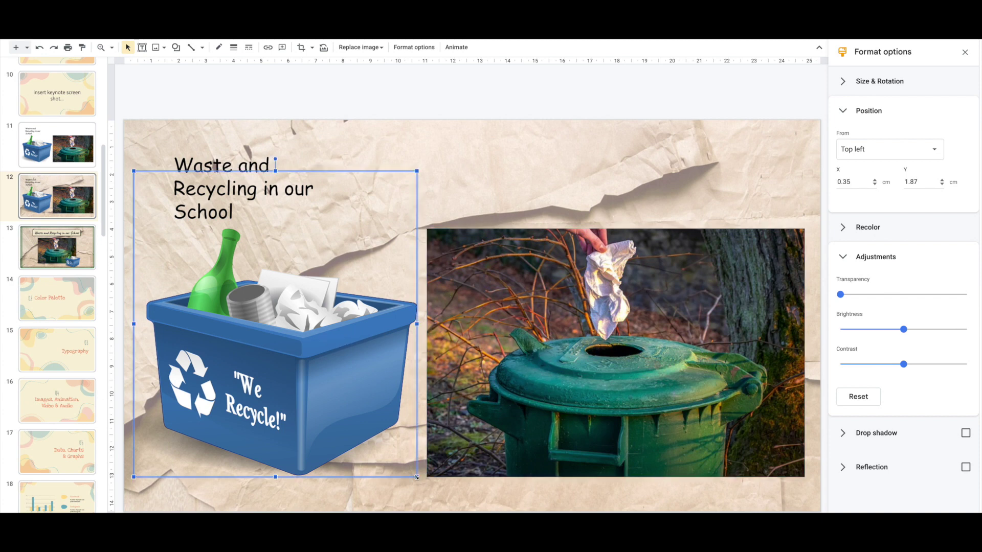
left_click_drag(417, 477, 265, 337)
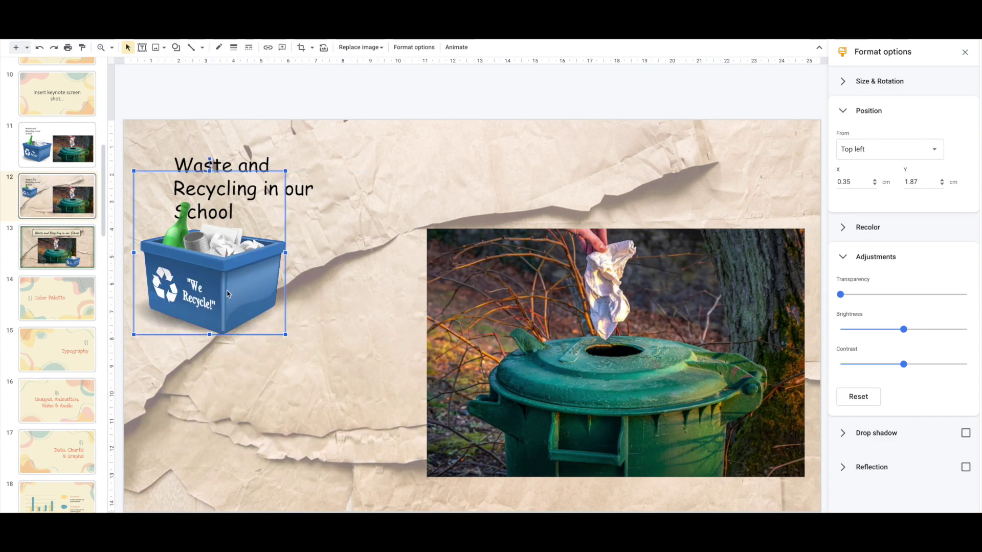
left_click_drag(227, 294, 191, 316)
left_click(626, 327)
left_click_drag(626, 327, 515, 298)
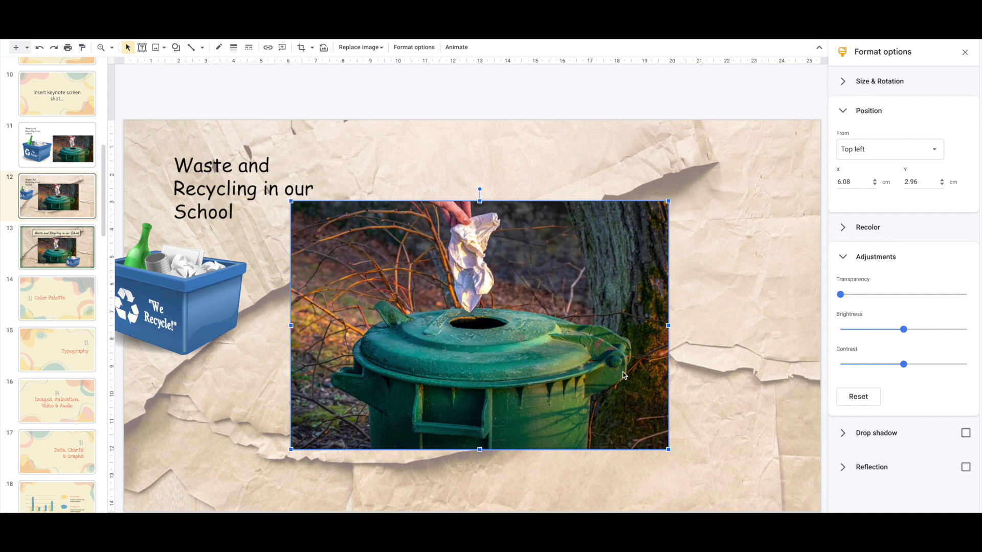
Give the trash-bin photo a thin dark navy border
left_click(234, 47)
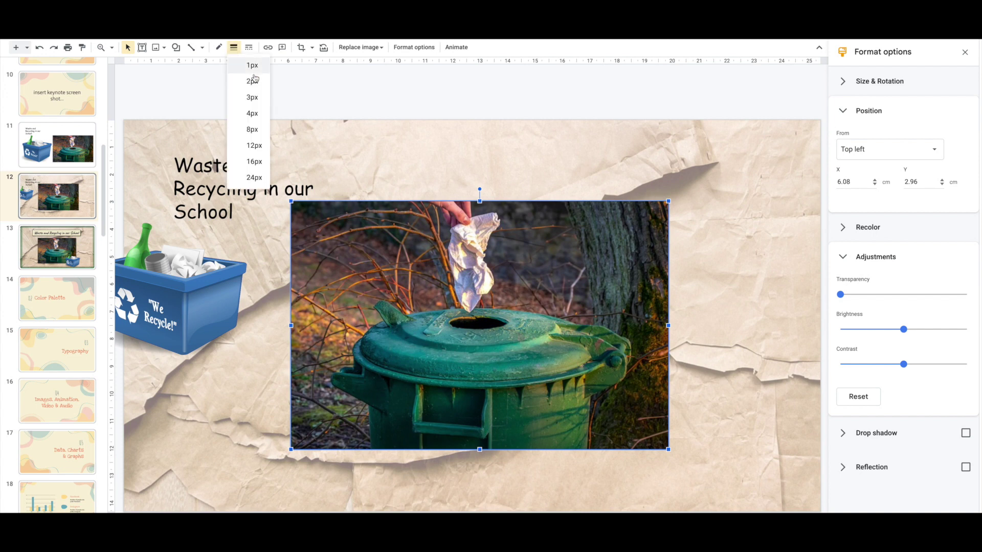
left_click(257, 91)
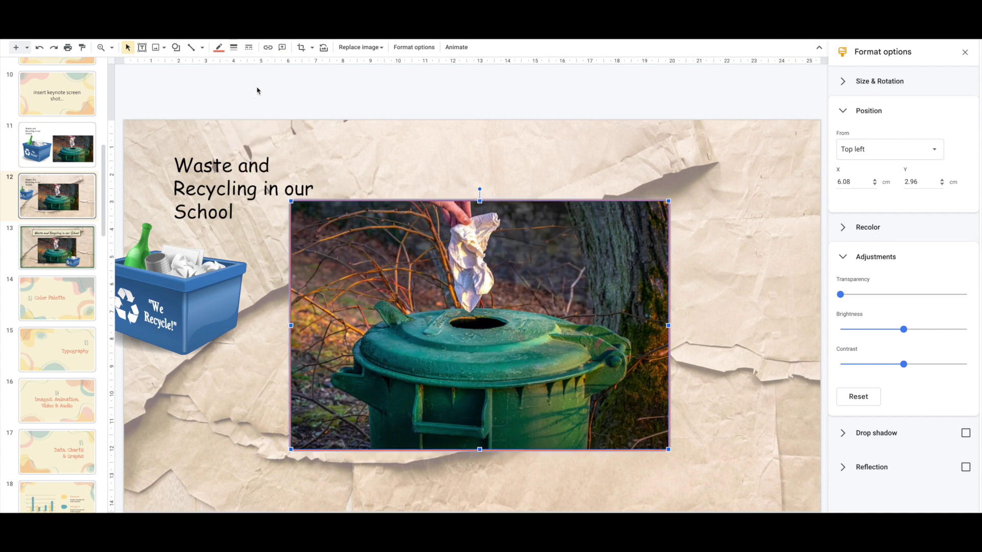
left_click(219, 47)
left_click(222, 111)
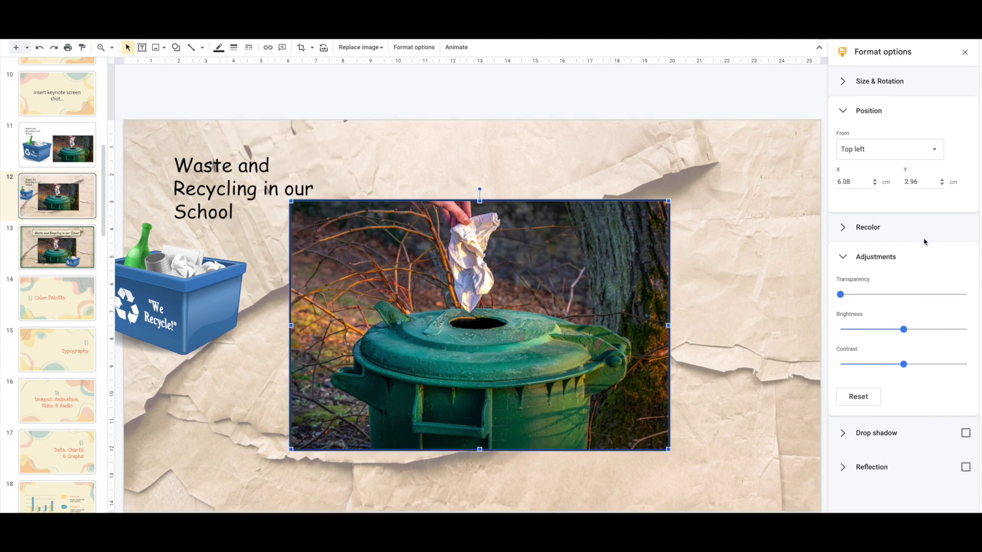
Add a drop shadow to the photo with greater distance and a slightly changed angle
left_click(964, 434)
left_click(841, 435)
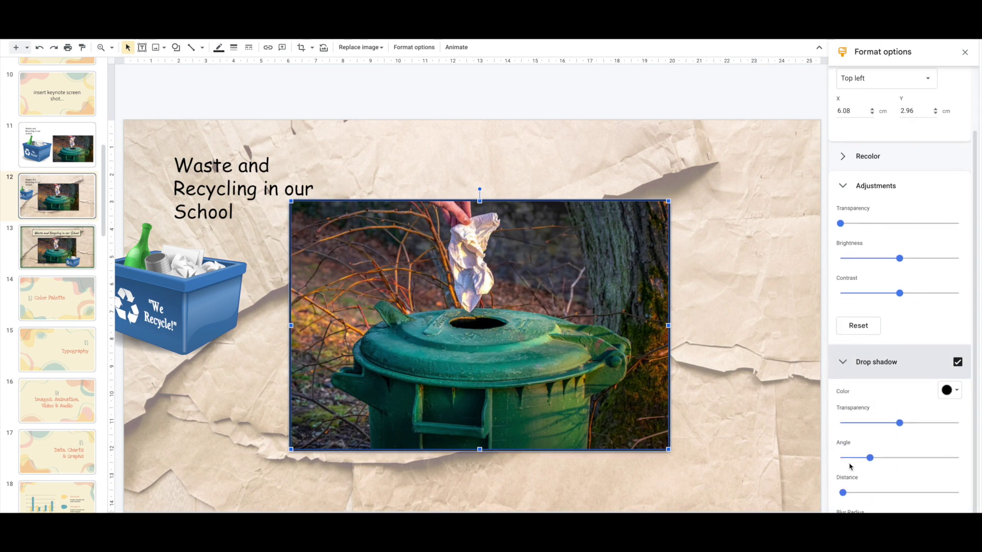
left_click_drag(846, 492, 850, 494)
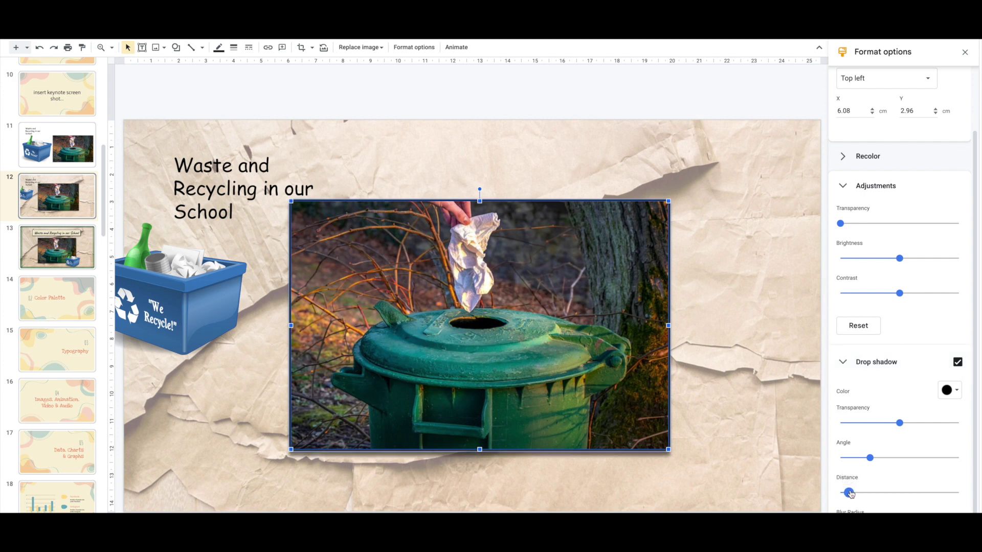
left_click_drag(868, 459, 859, 459)
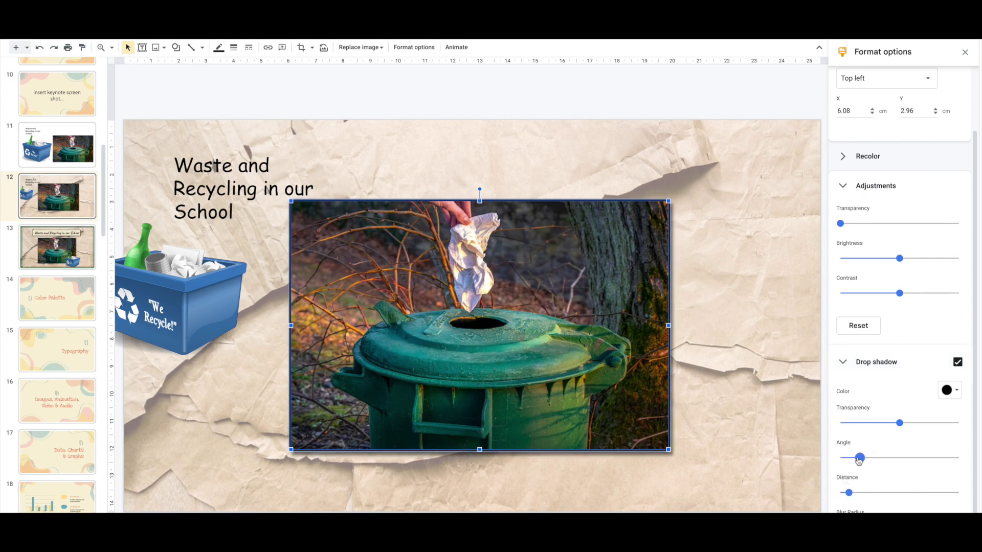
left_click(712, 469)
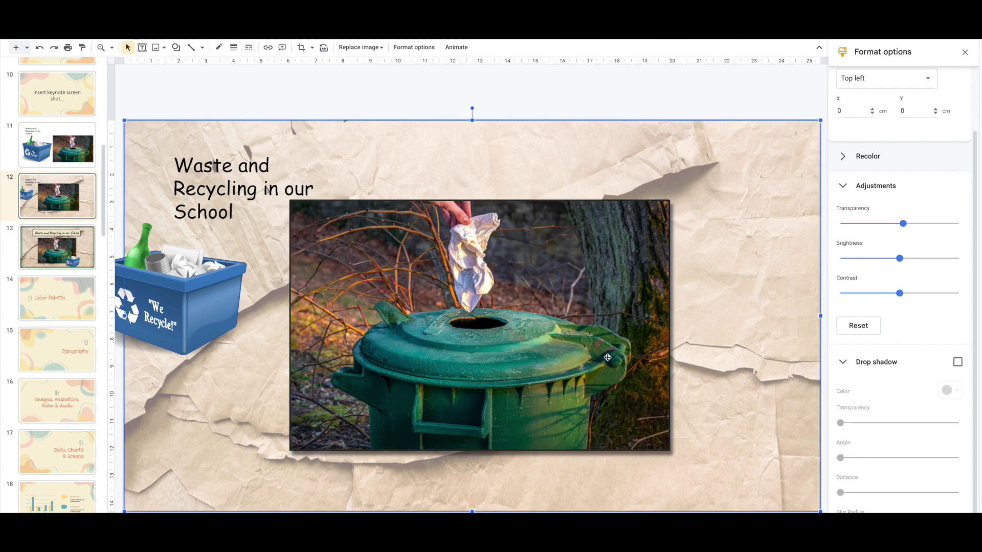
left_click(597, 397)
mouse_move(596, 397)
left_mouse_down()
mouse_move(596, 406)
mouse_move(603, 398)
left_mouse_up()
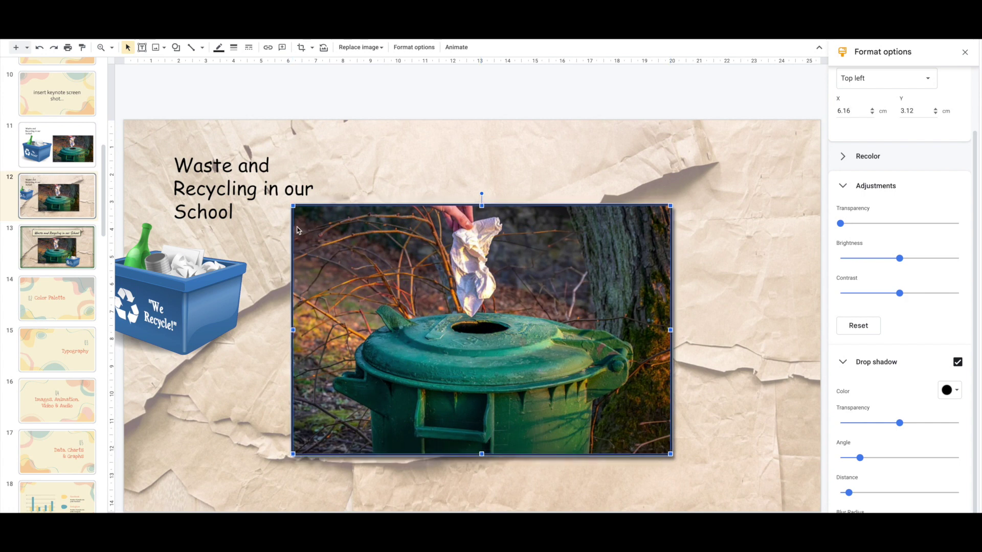
Place the recycling bin over the photo's lower-right corner and bring it to the front
left_click_drag(213, 305, 685, 437)
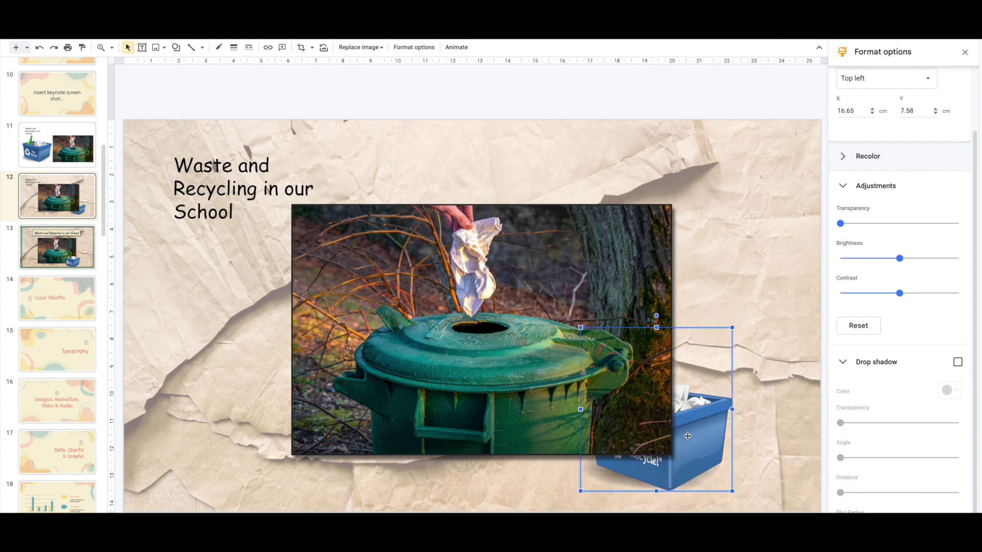
right_click(688, 436)
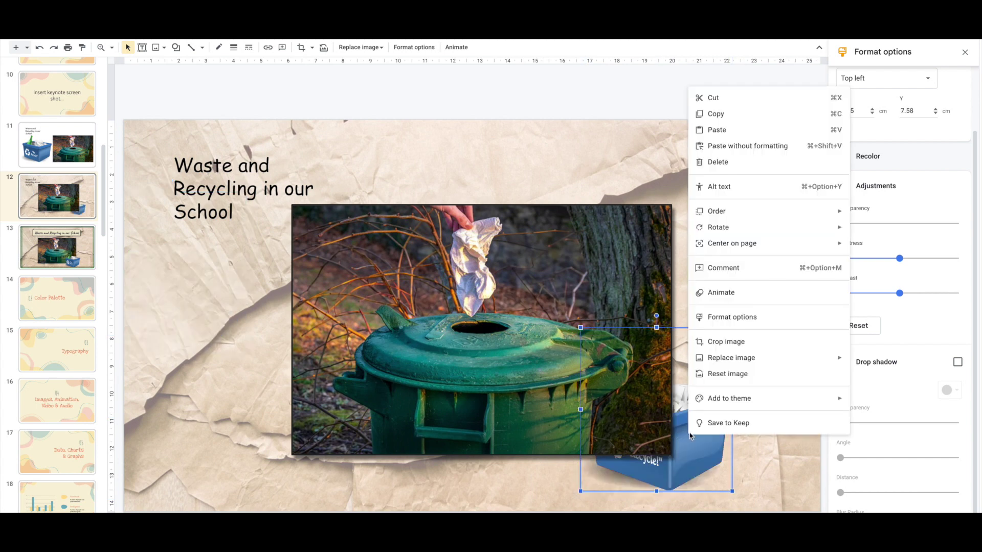
mouse_move(740, 219)
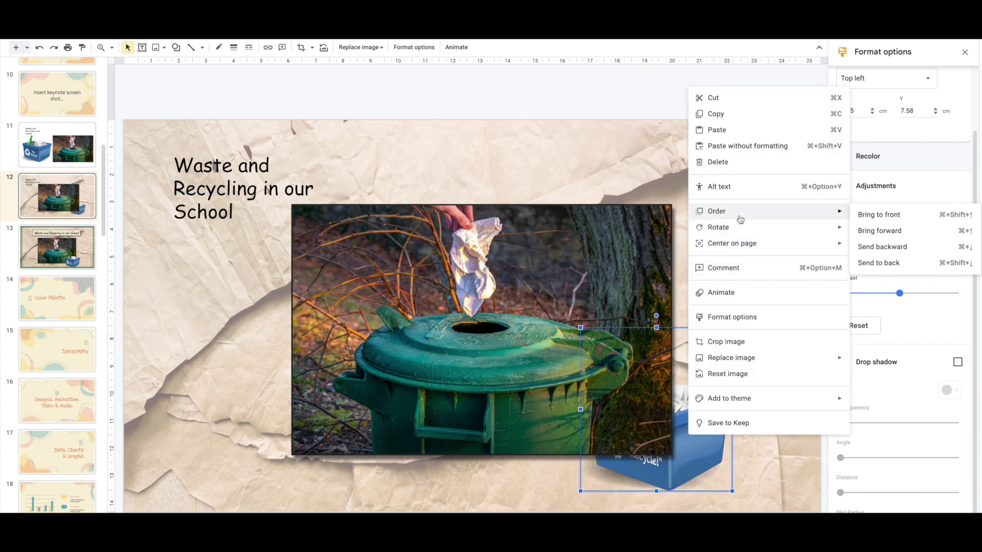
left_click(875, 216)
left_click(532, 171)
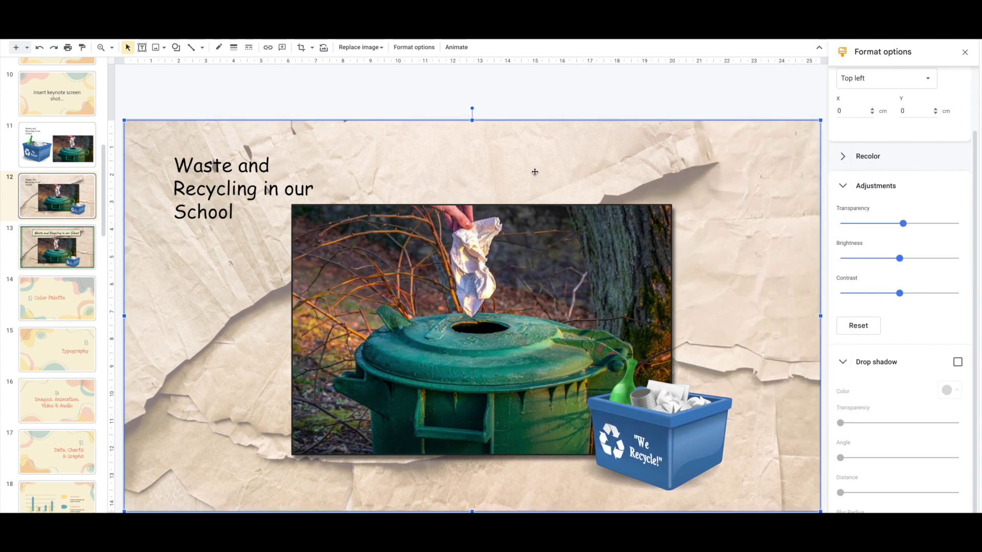
left_click(583, 470)
left_click_drag(584, 471, 580, 474)
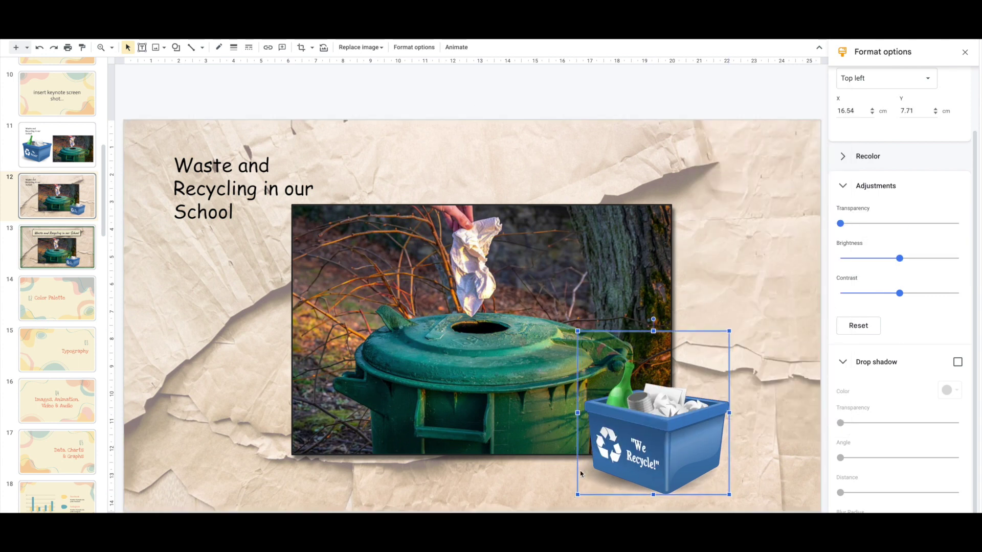
left_click(268, 217)
Move the title to the top centre of the slide and centre-align its text
mouse_move(284, 146)
left_mouse_down()
mouse_move(432, 118)
mouse_move(276, 144)
left_mouse_up()
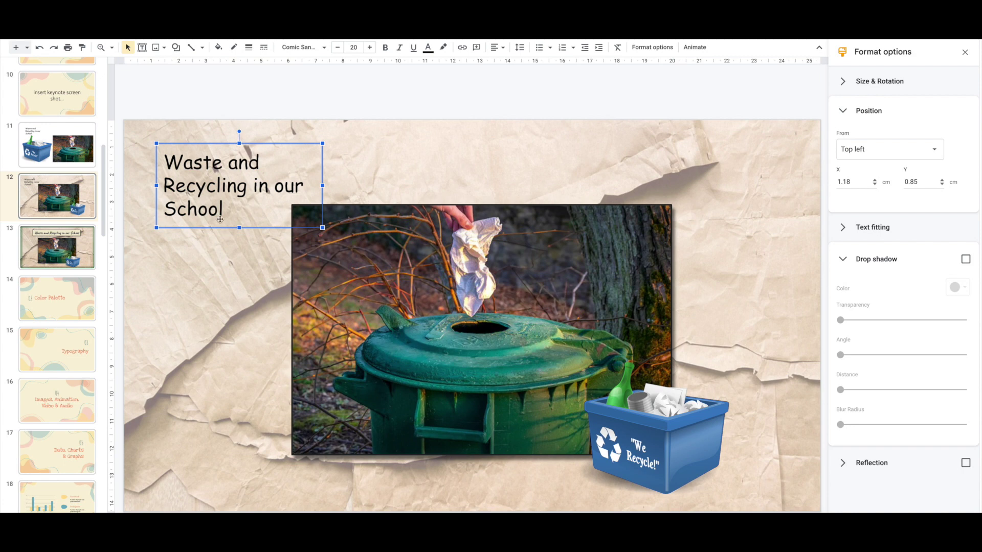
left_click_drag(255, 145, 493, 126)
left_click(465, 191)
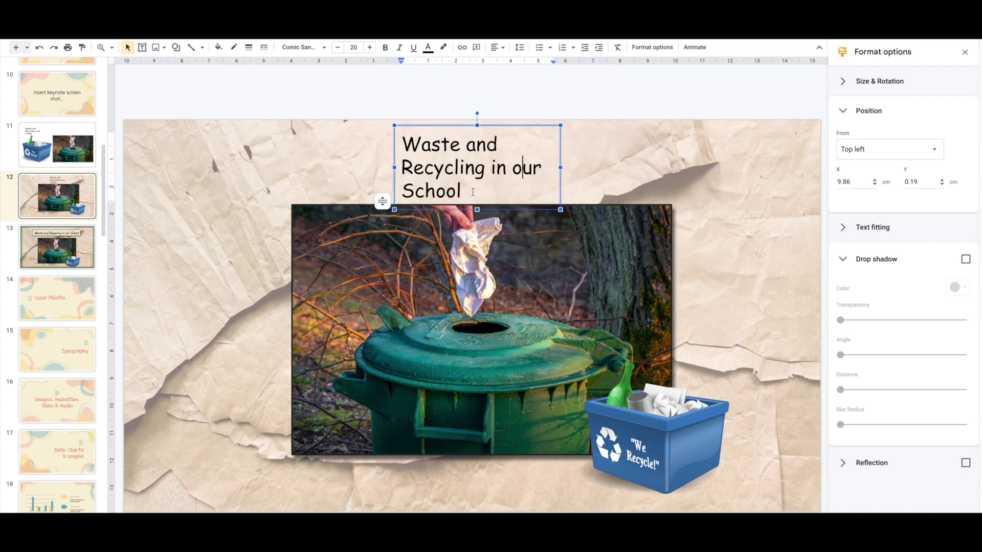
left_click_drag(465, 191, 394, 143)
left_click(496, 47)
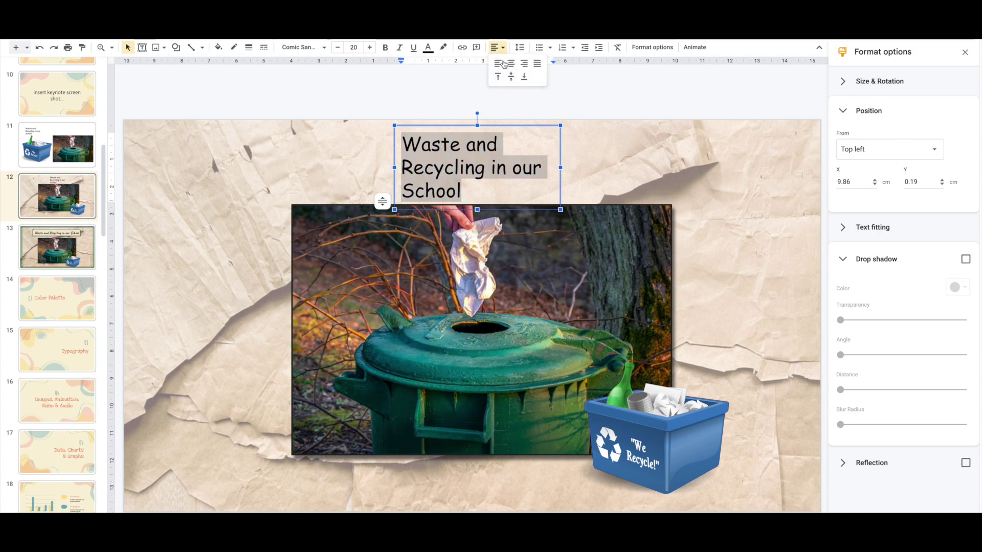
left_click(510, 63)
Widen the title box so the title fits on one line just above the photo
left_click_drag(561, 167, 672, 168)
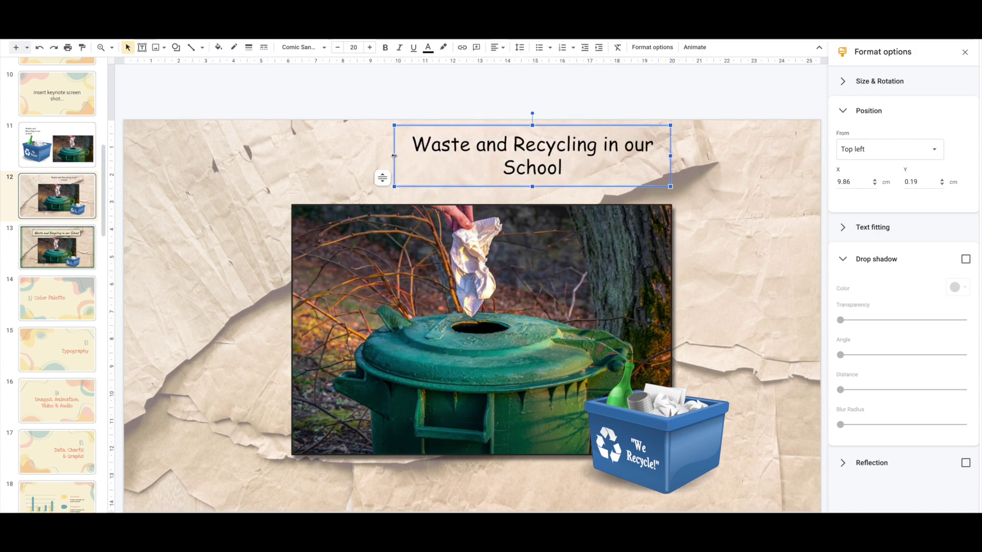
left_click_drag(394, 155, 286, 156)
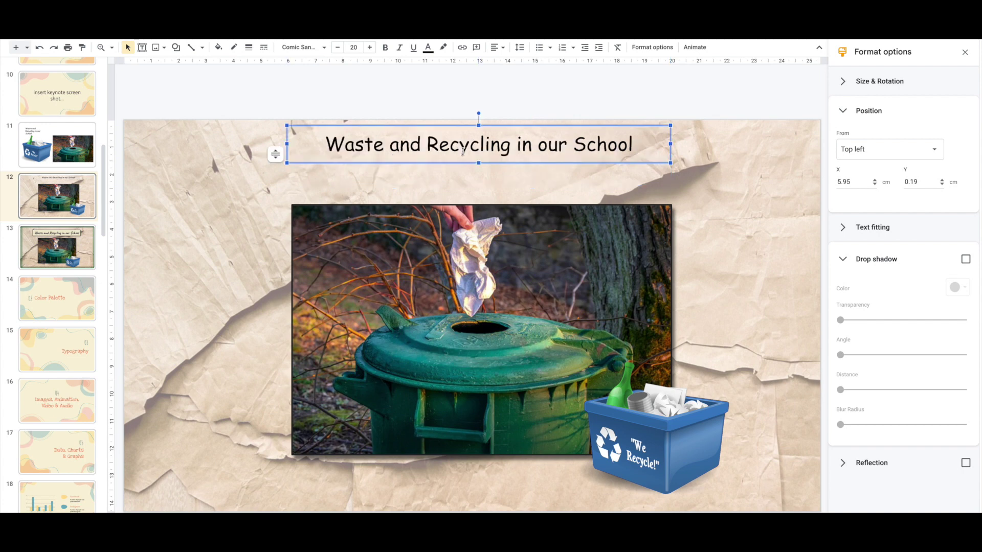
left_click_drag(494, 124, 497, 146)
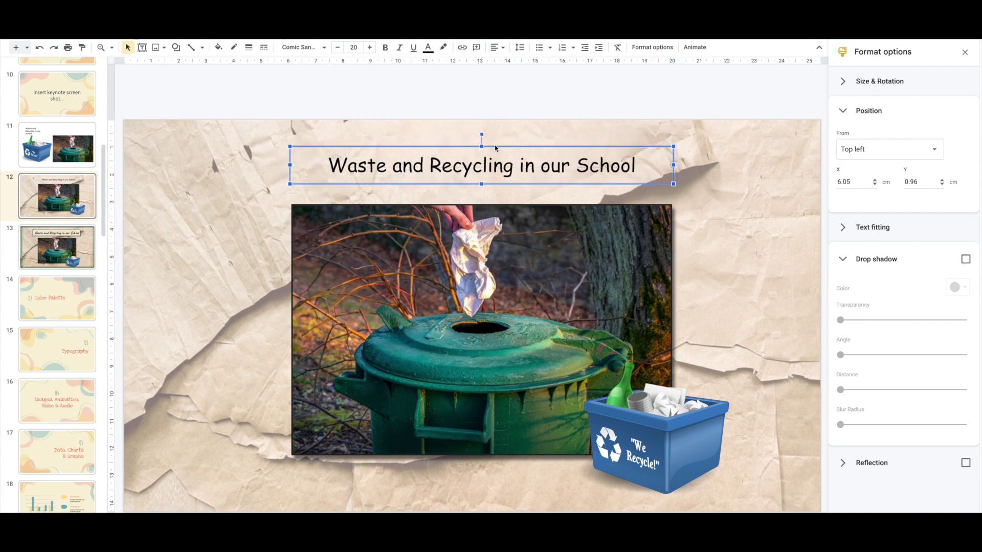
left_click(710, 251)
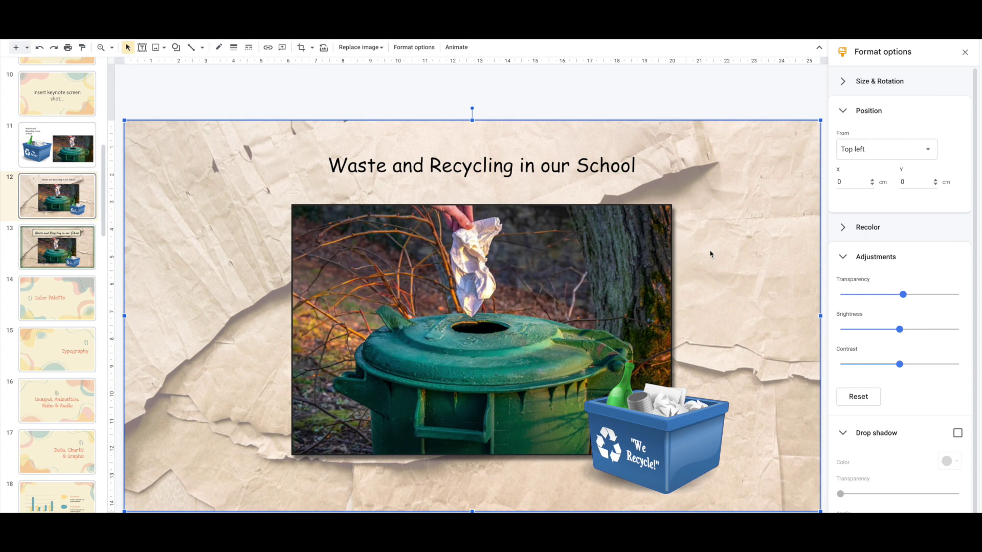
left_click(546, 165)
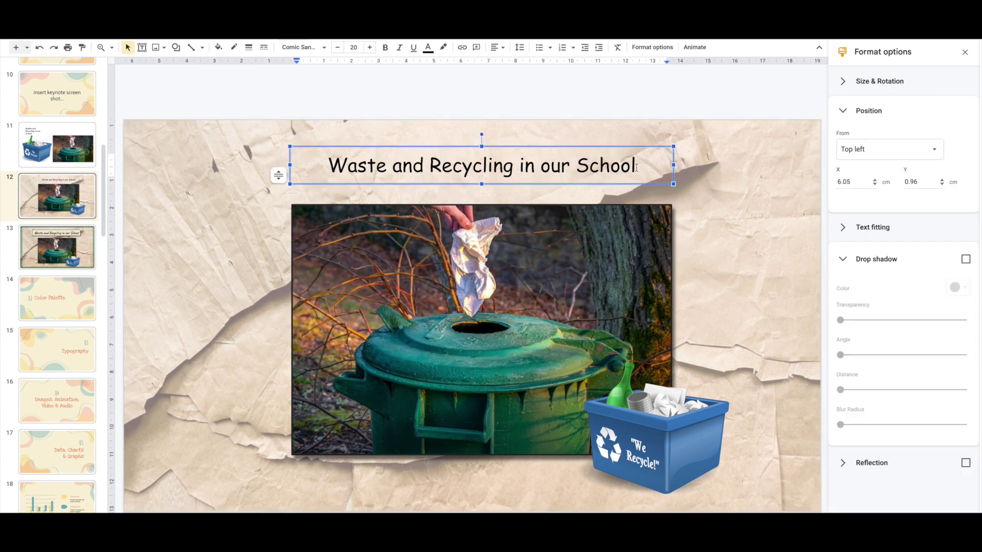
left_click(721, 247)
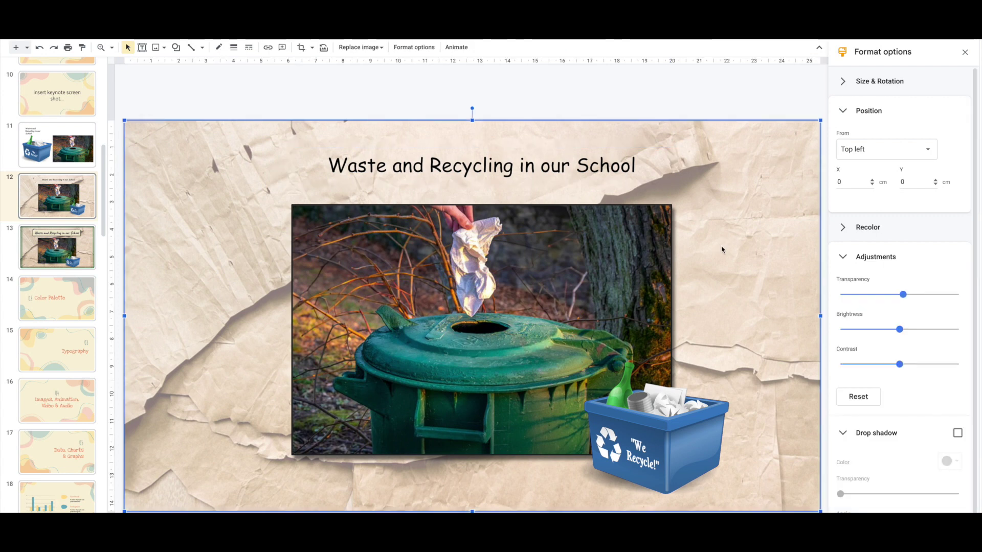
left_click(533, 167)
left_click_drag(638, 164, 270, 245)
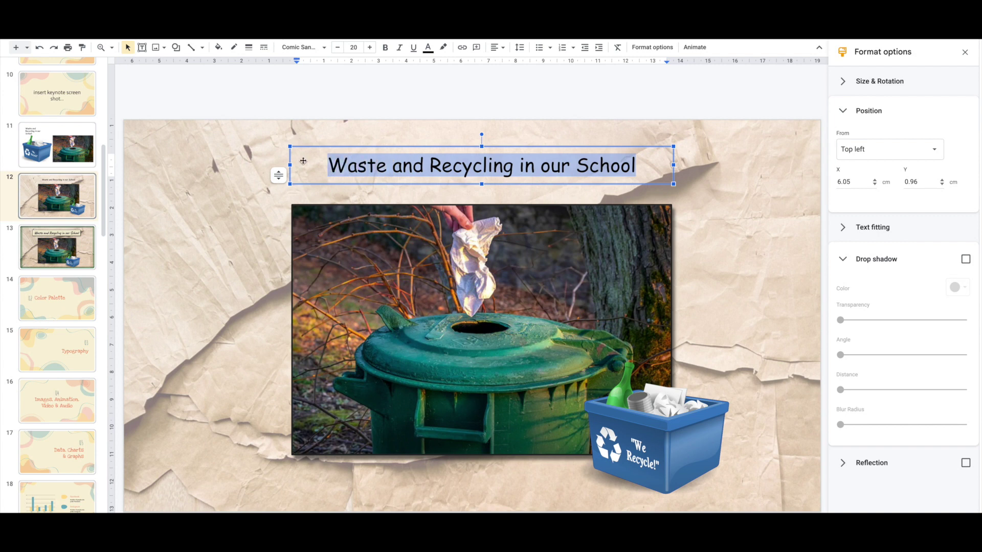
Change the title font to Caveat
left_click(324, 49)
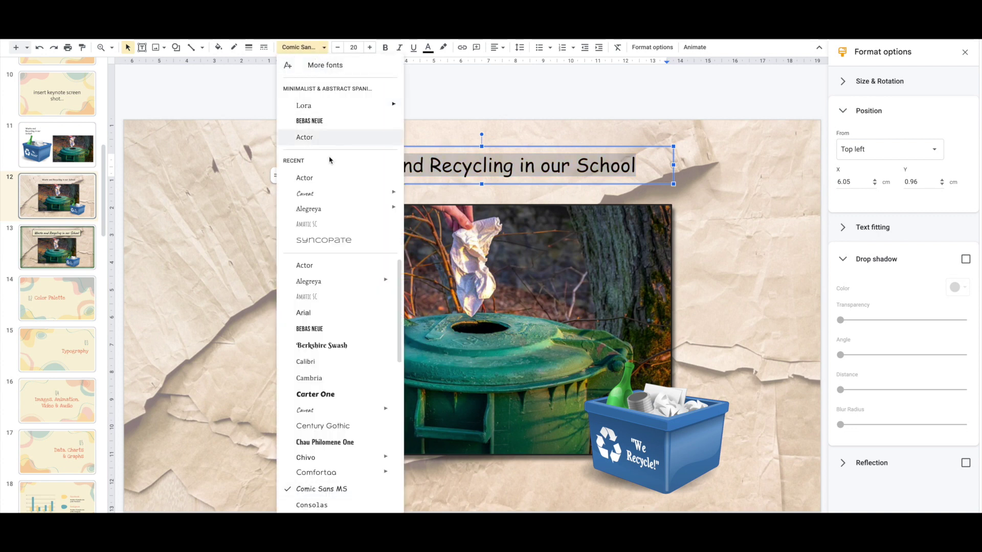
scroll(357, 354, "down", 1)
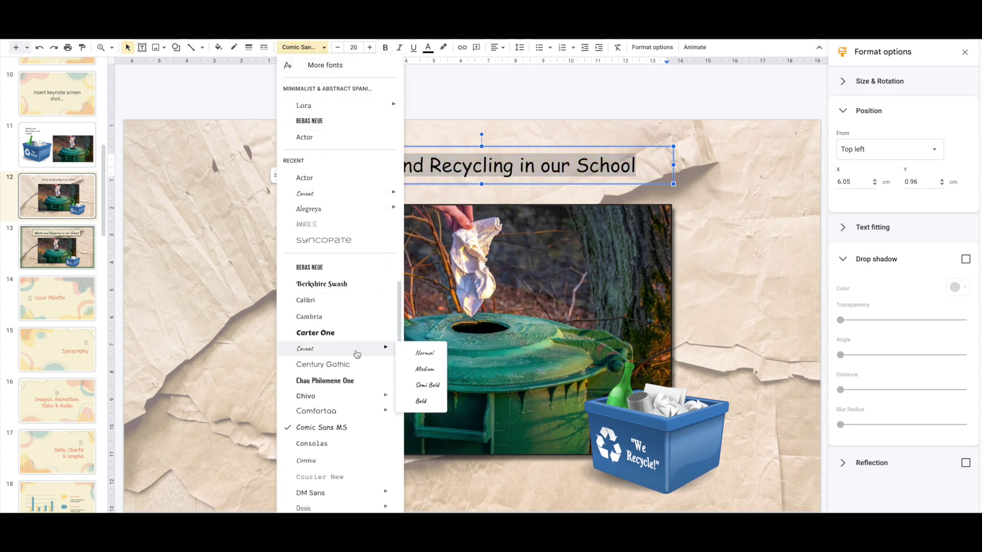
scroll(357, 354, "down", 4)
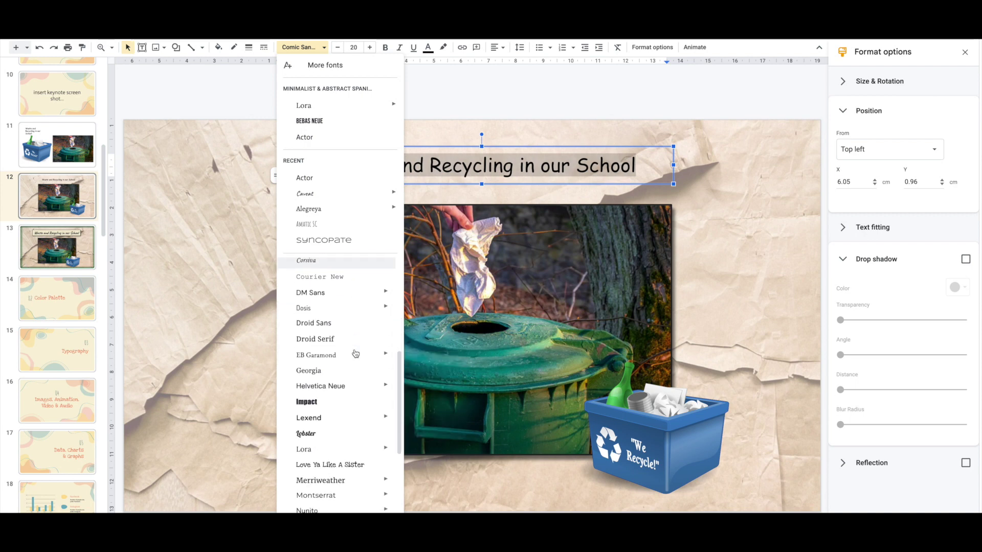
scroll(355, 354, "down", 4)
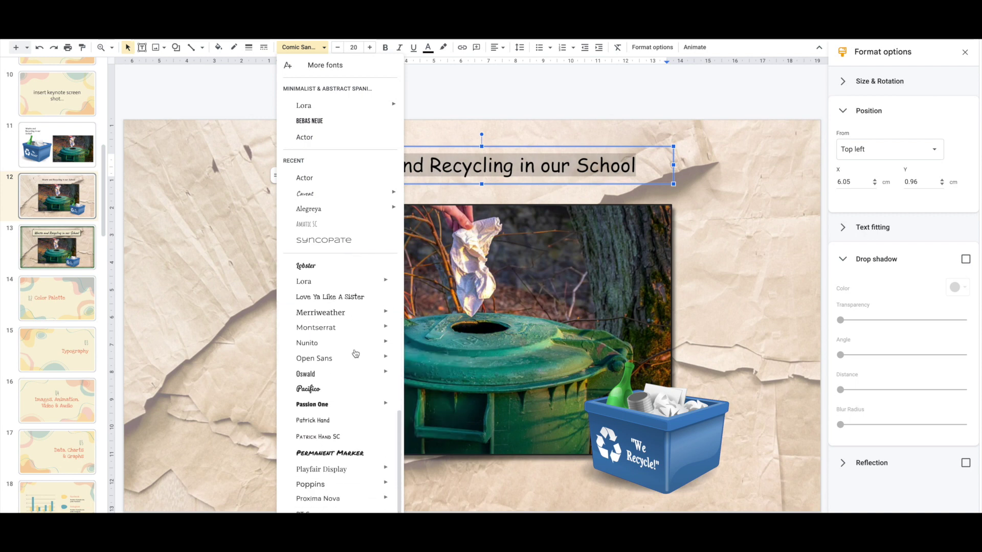
scroll(355, 354, "down", 3)
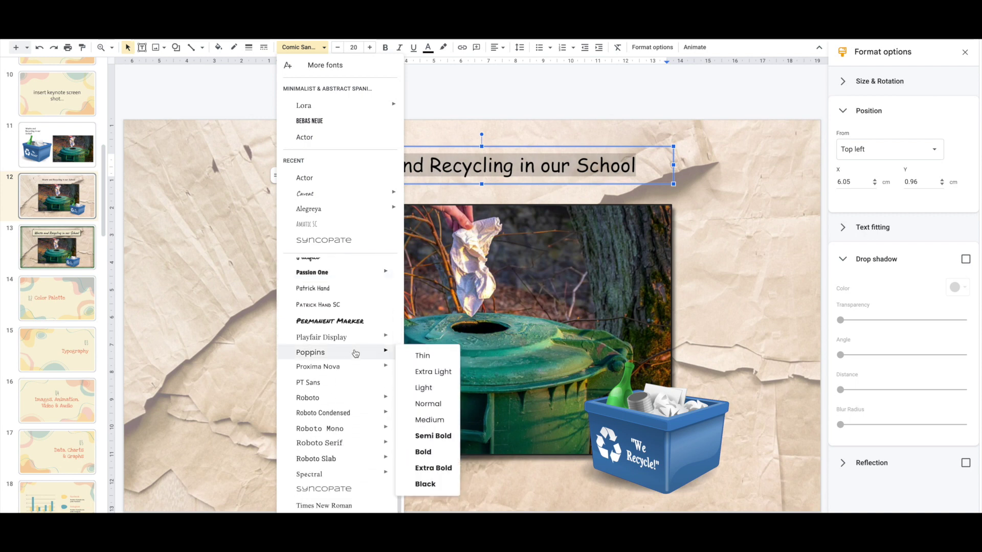
scroll(353, 337, "up", 7)
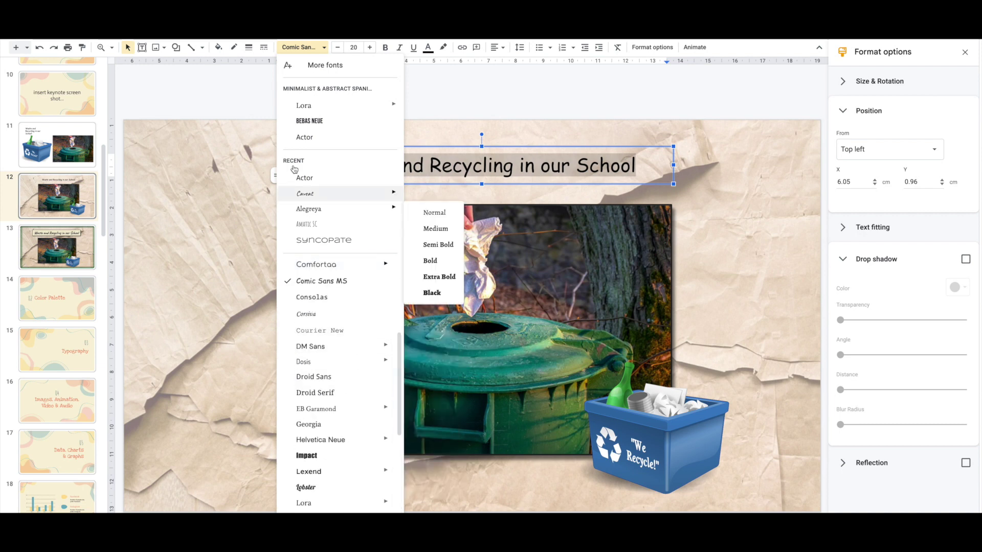
left_click(353, 194)
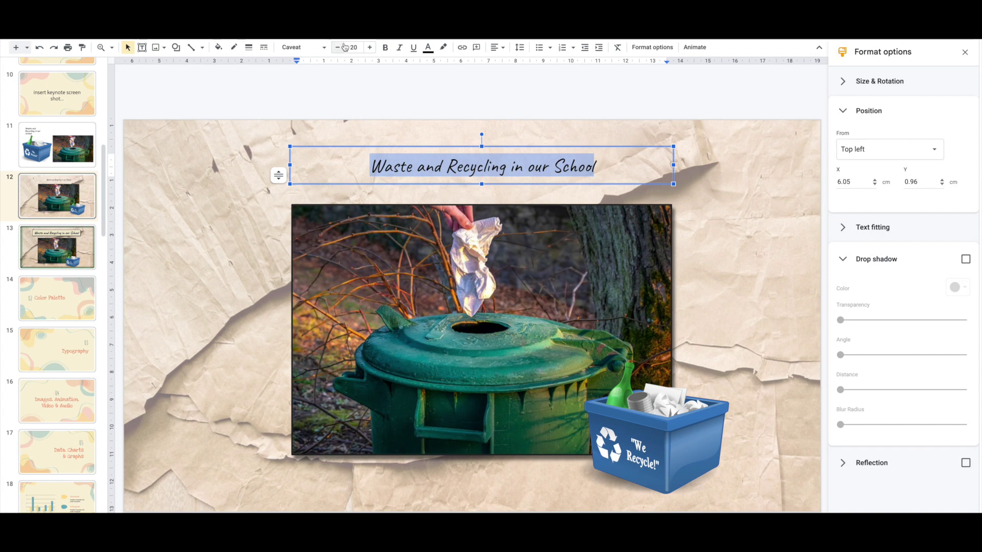
Make the title bold and enlarge it to size 31
left_click(369, 47)
left_click(369, 47)
left_click(370, 47)
left_click(370, 47)
left_click(370, 47)
left_click(369, 47)
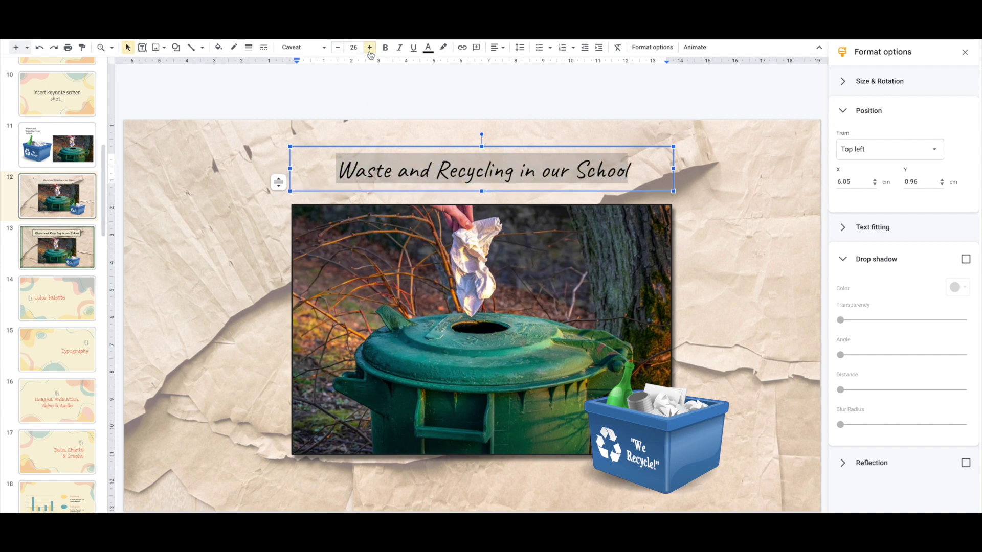
left_click(369, 47)
left_click(370, 47)
left_click(385, 47)
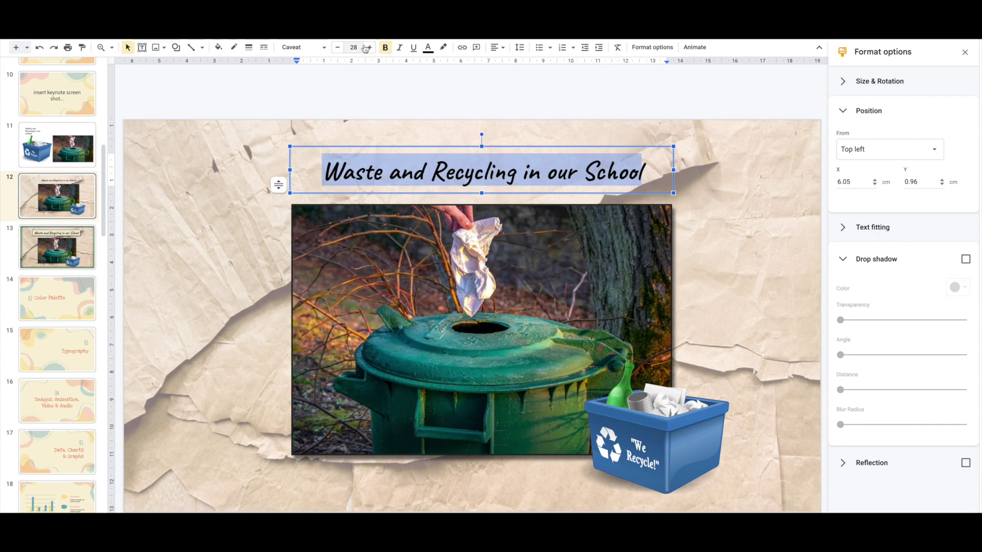
left_click(369, 47)
left_click(369, 47)
left_click(370, 47)
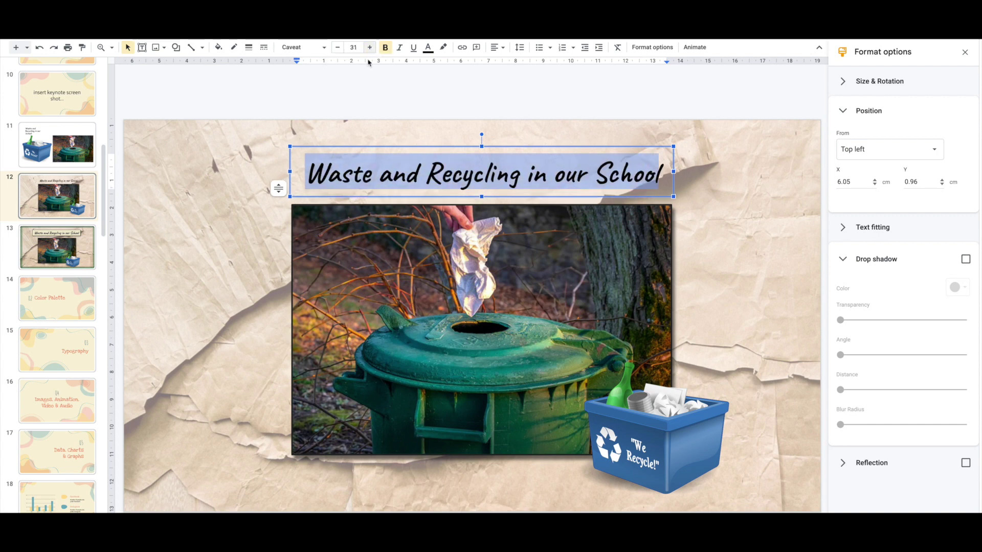
left_click(242, 254)
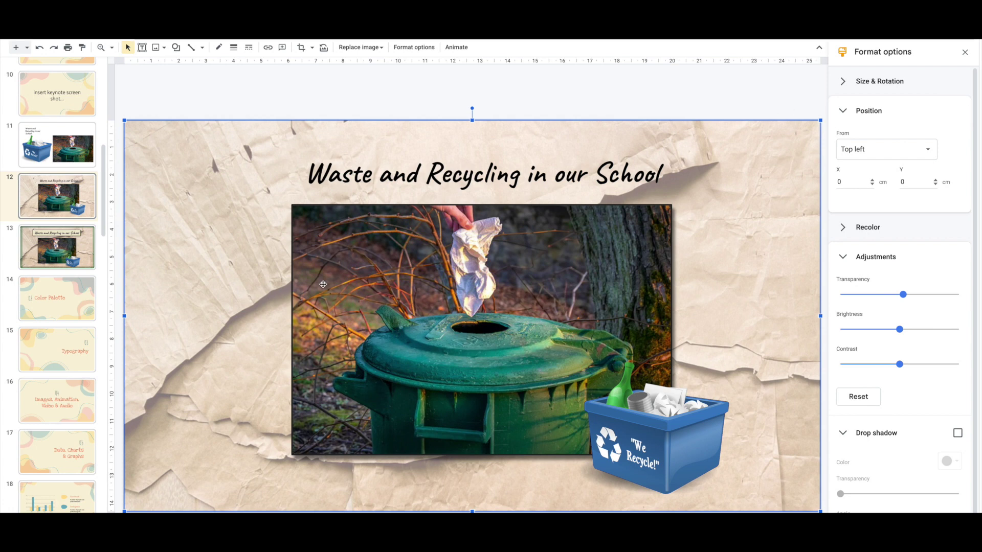
Draw a rectangle down the left edge with a transparent border and dark green fill, then narrow it
left_click(190, 98)
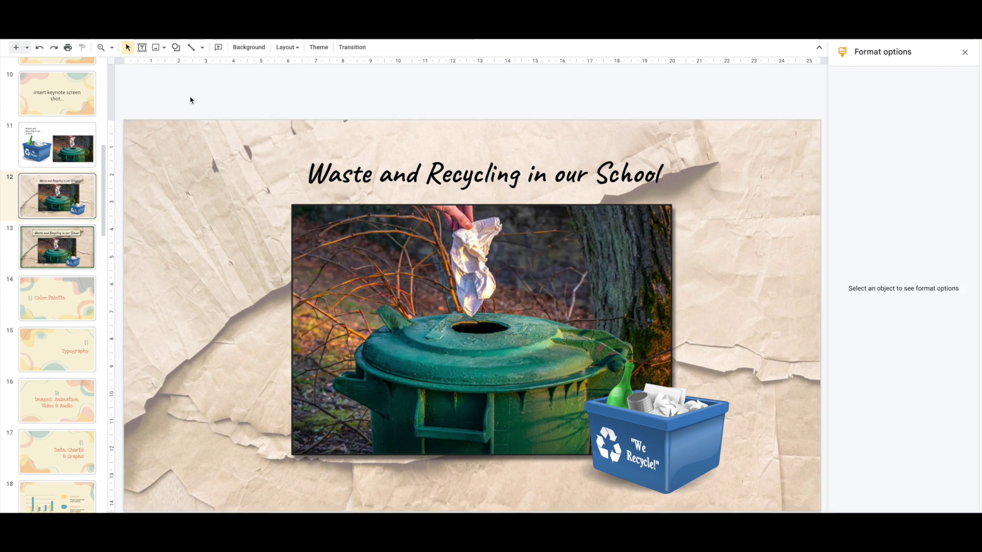
left_click(178, 50)
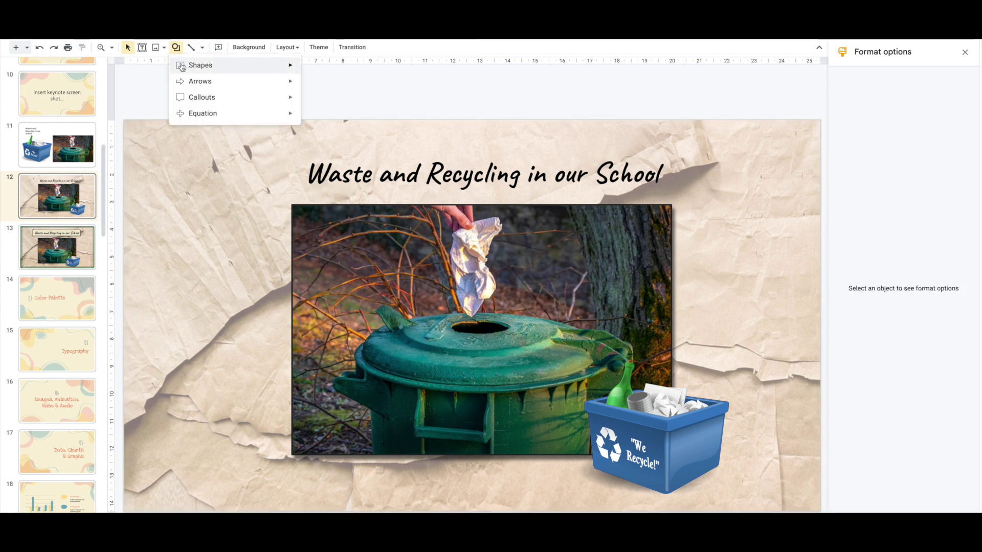
mouse_move(232, 65)
left_click(308, 73)
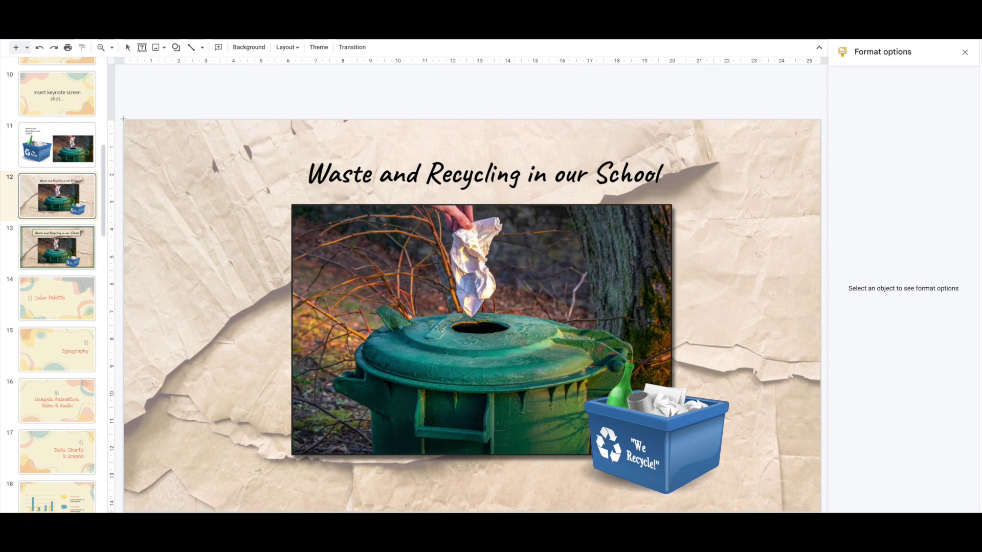
mouse_move(123, 118)
left_mouse_down()
mouse_move(133, 491)
mouse_move(143, 512)
mouse_move(135, 512)
left_mouse_up()
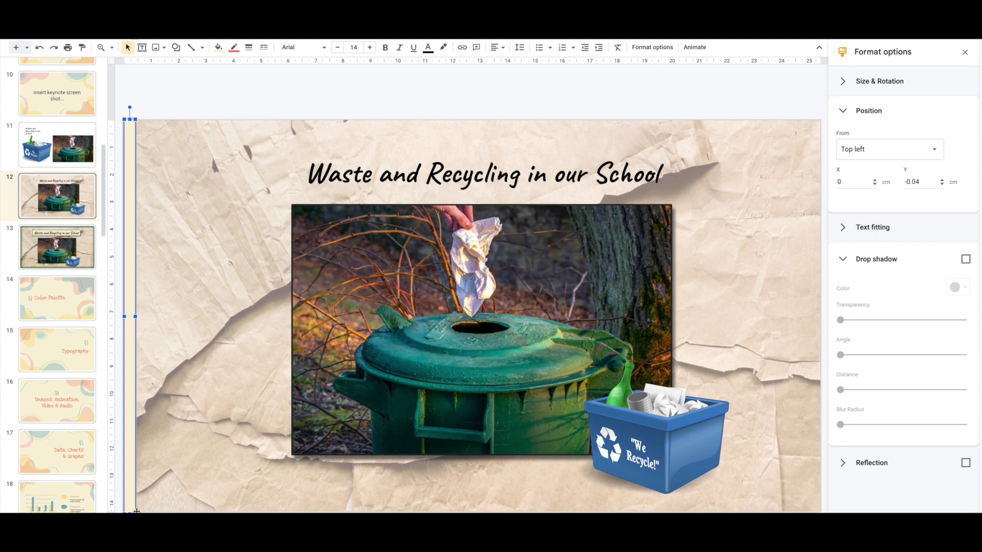
left_click(233, 47)
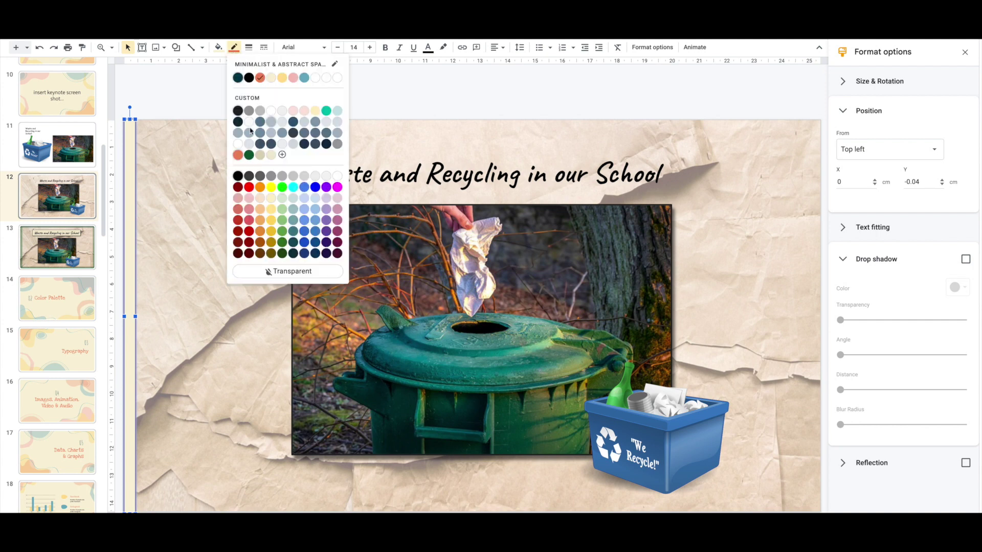
left_click(269, 271)
left_click(212, 48)
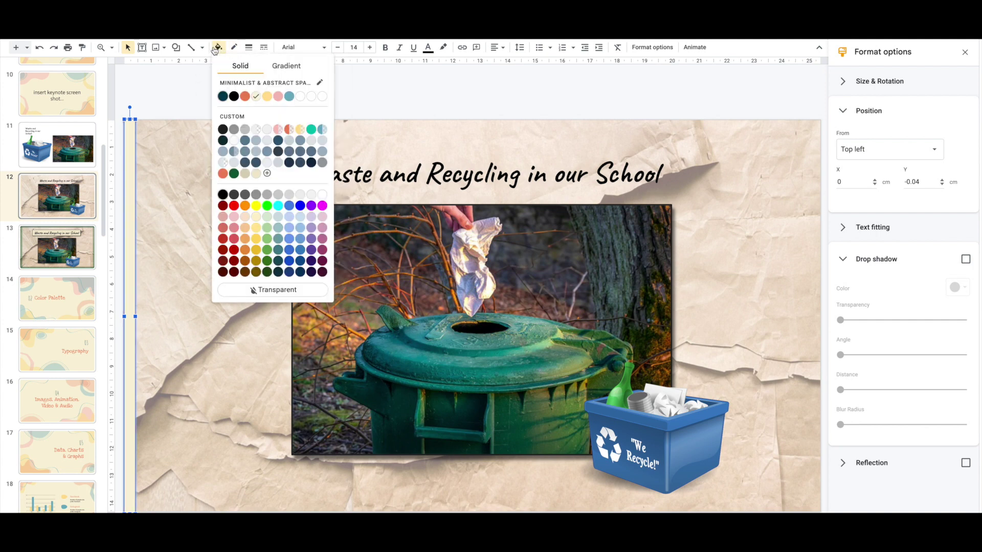
left_click(235, 173)
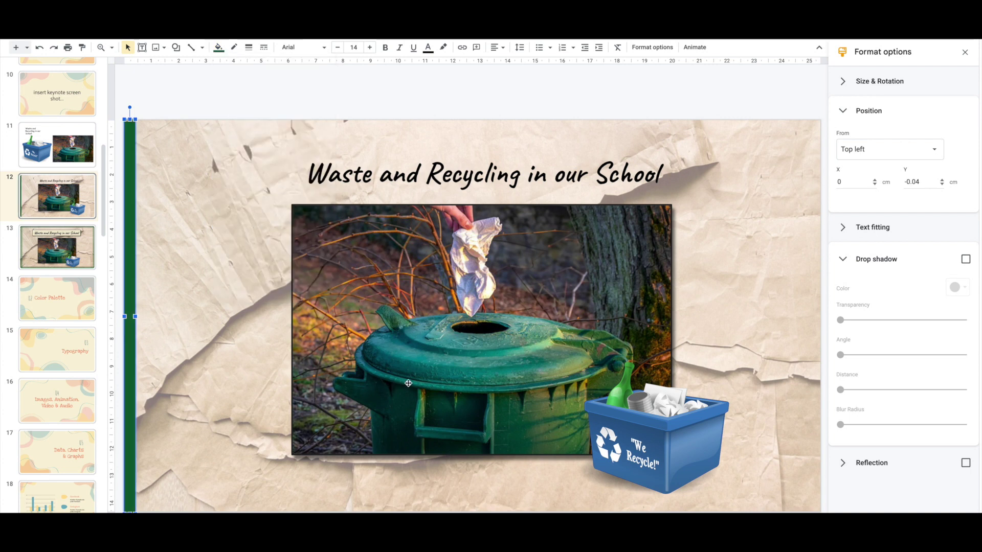
left_click_drag(136, 316, 132, 304)
left_click(159, 108)
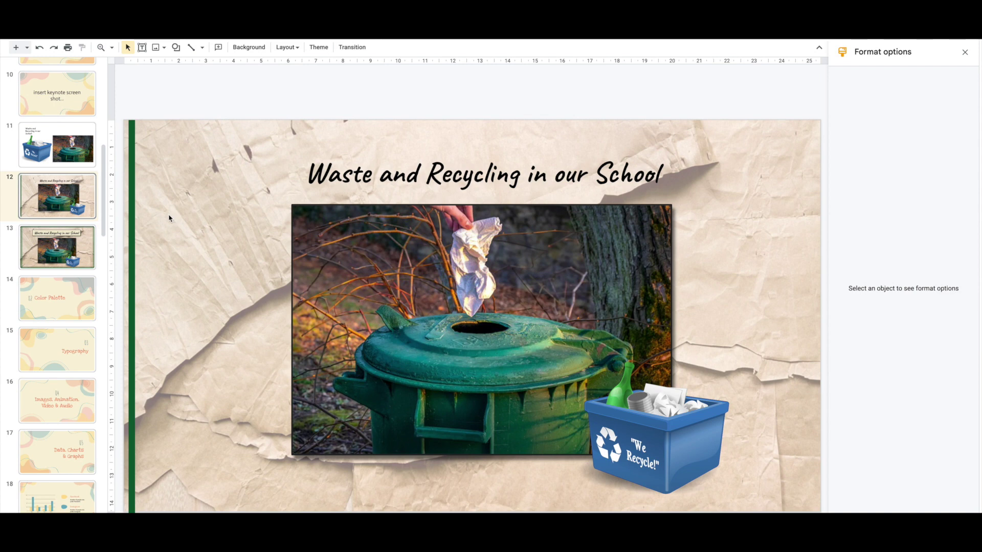
Copy the green bar to the right edge and add a narrower second bar beside the left one
left_click(132, 239)
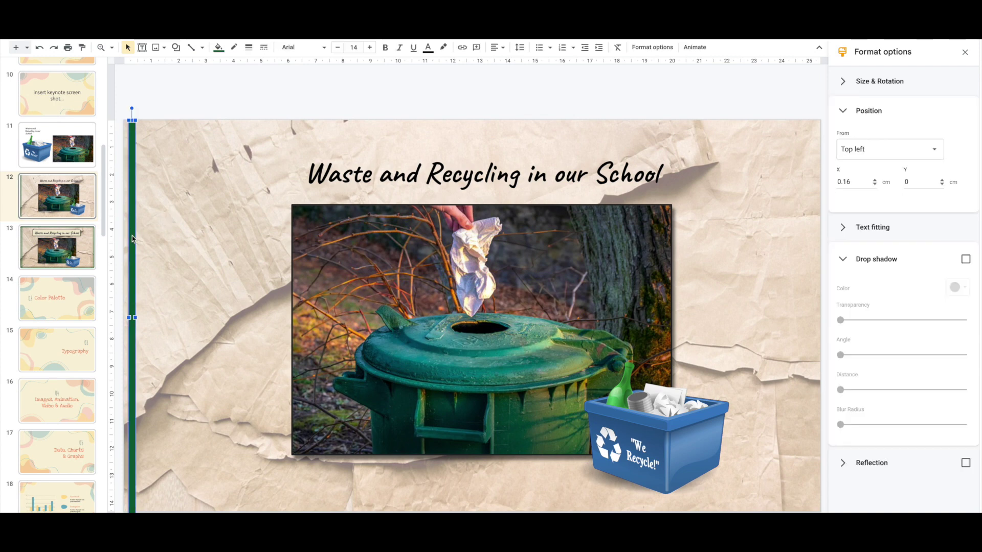
left_click_drag(132, 239, 132, 238)
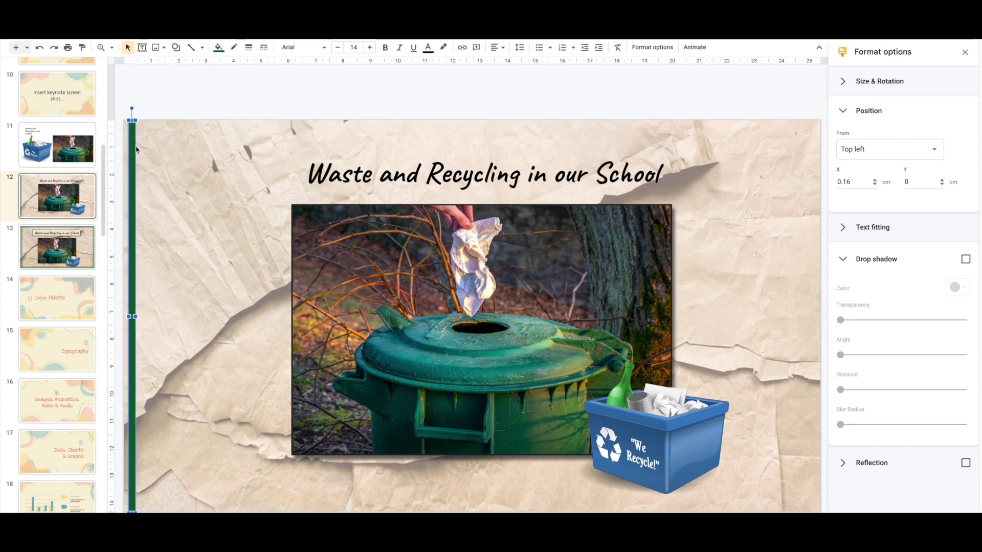
left_click_drag(137, 150, 811, 149)
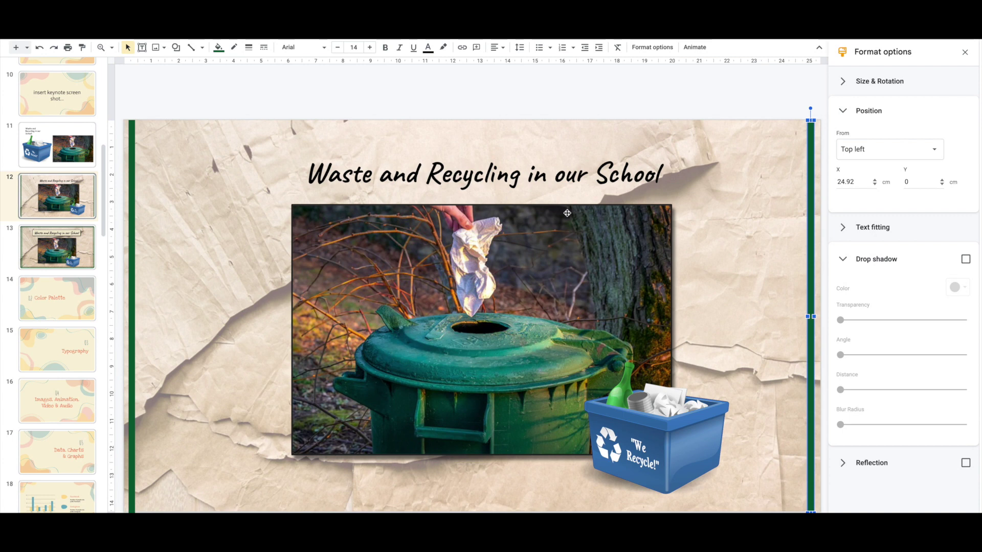
left_click(132, 229)
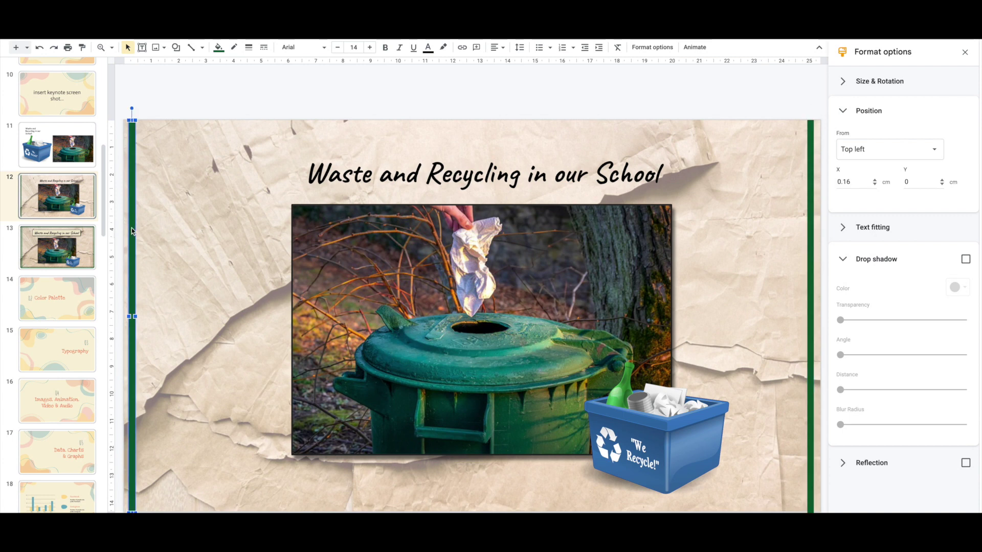
left_click_drag(132, 229, 145, 229)
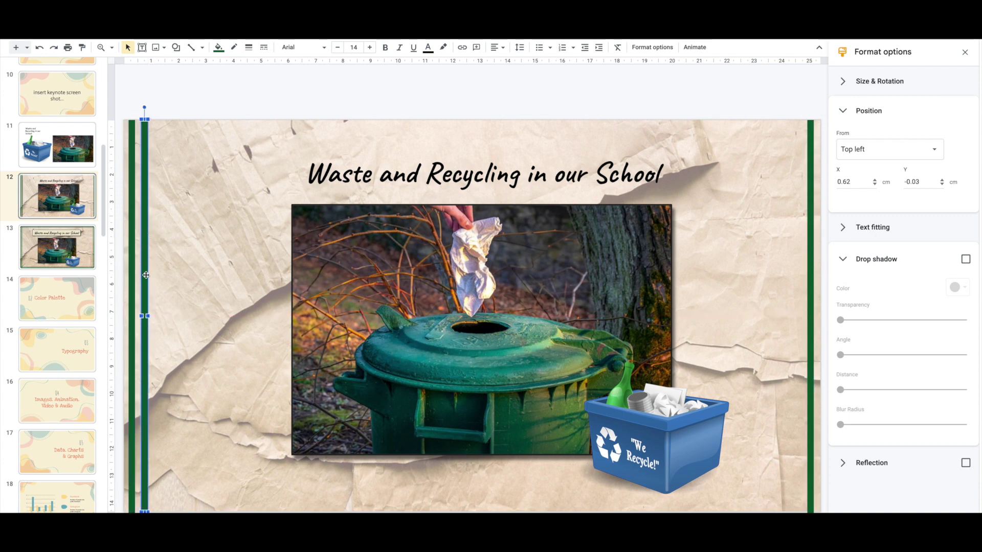
left_click_drag(148, 316, 799, 305)
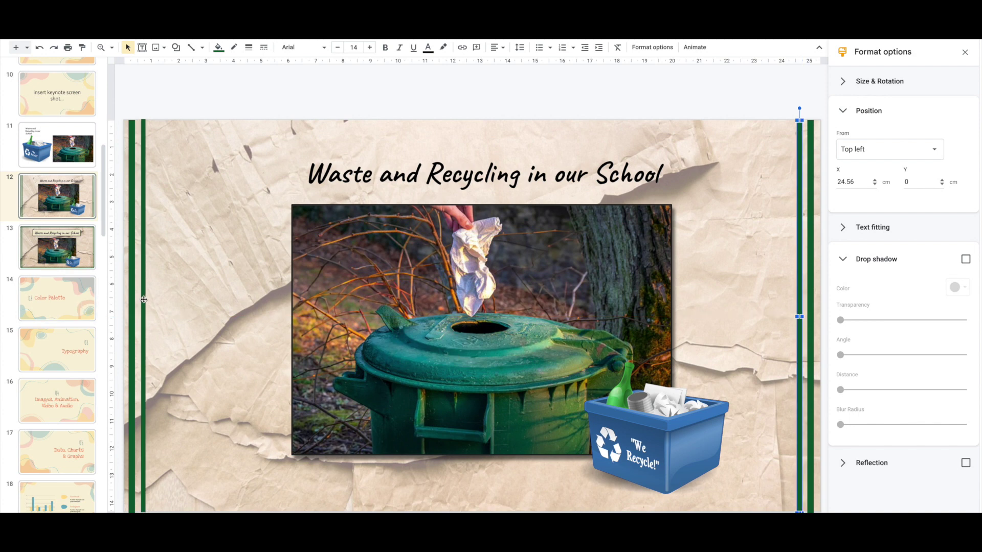
left_click_drag(144, 299, 143, 302)
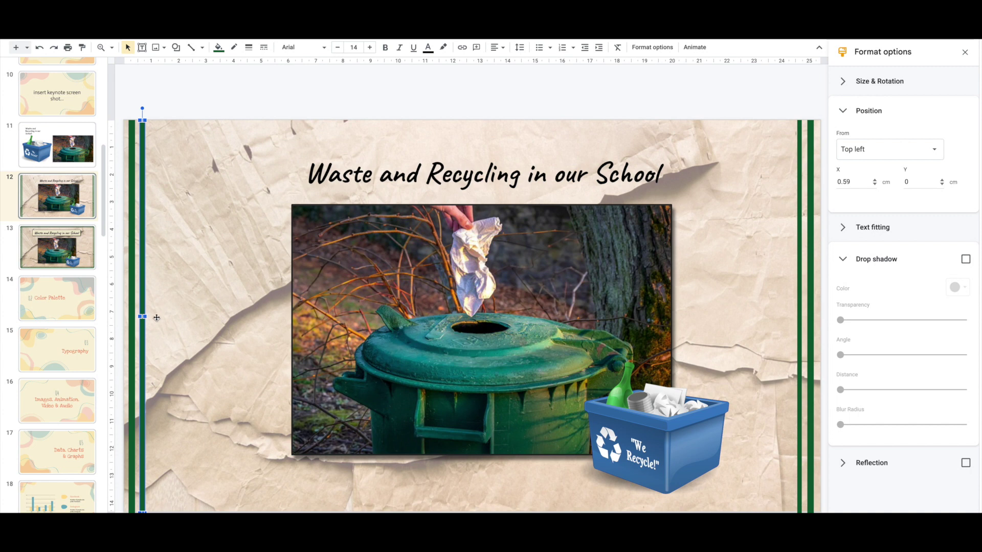
left_click(193, 163)
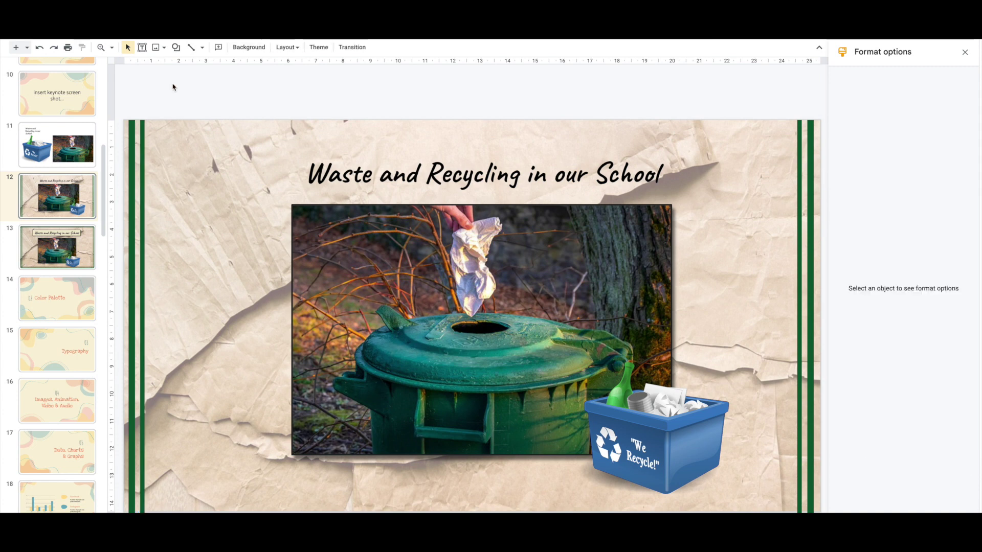
Draw a thin borderless dark green bar across the top edge of the slide
left_click(176, 47)
mouse_move(266, 65)
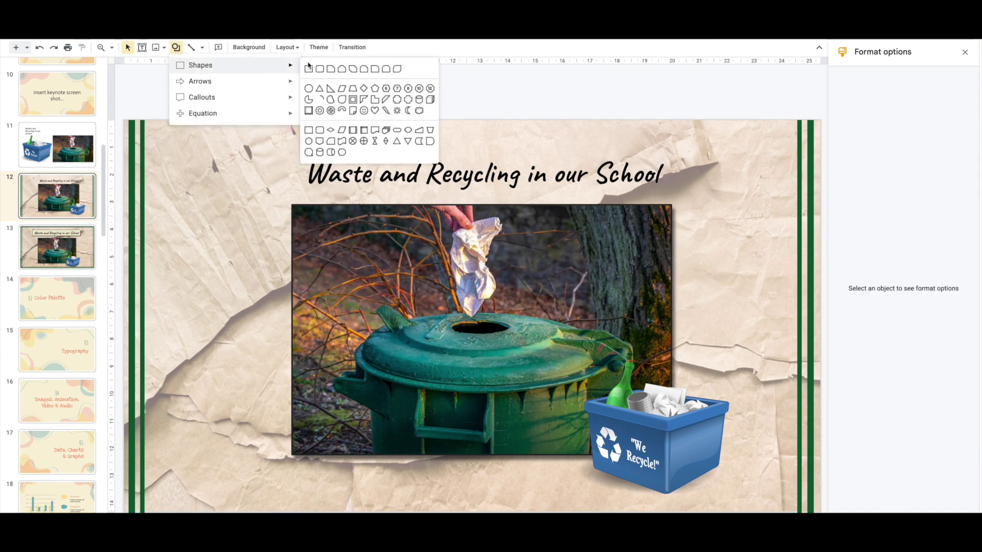
left_click(308, 68)
left_click(175, 48)
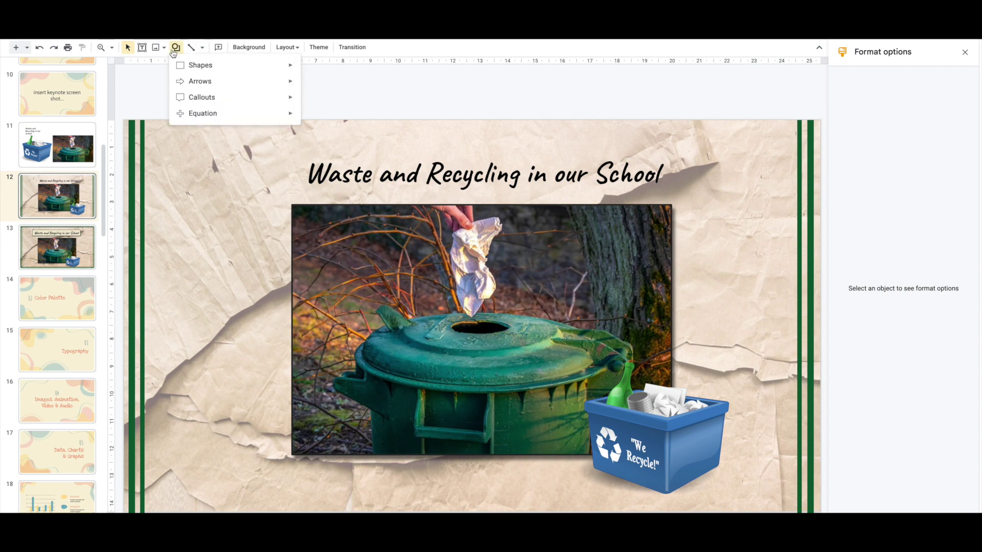
mouse_move(221, 65)
left_click(308, 69)
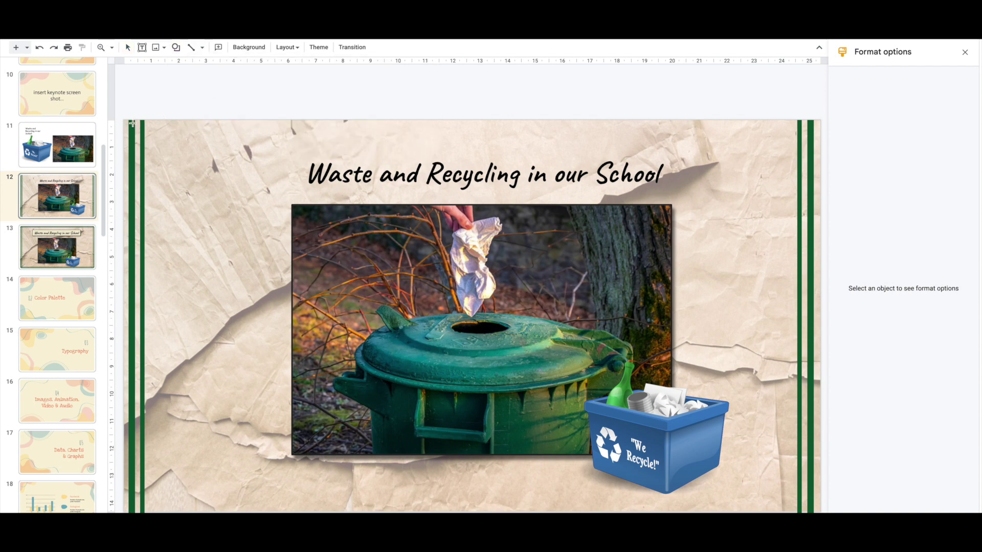
left_click_drag(124, 119, 820, 128)
left_click(235, 51)
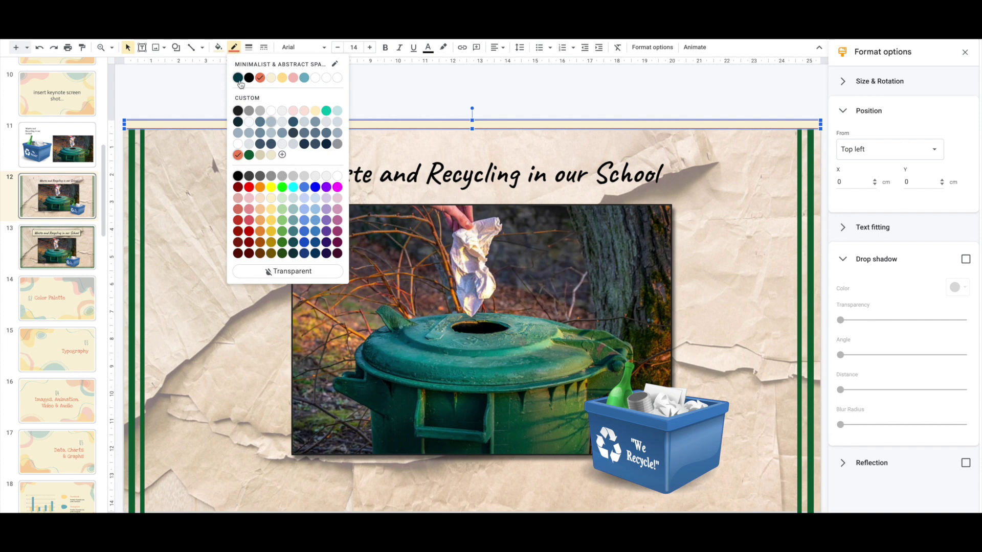
left_click(274, 272)
left_click(218, 47)
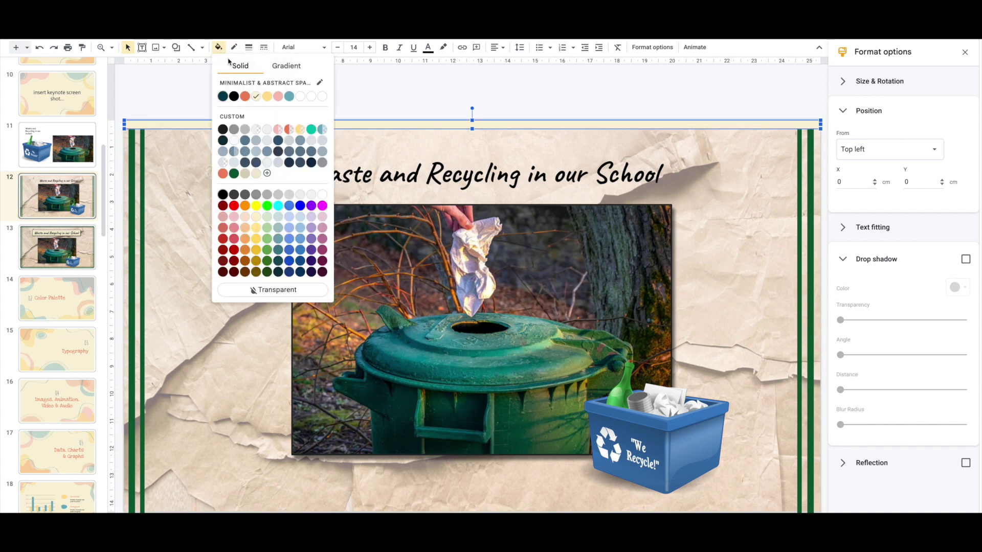
left_click(234, 177)
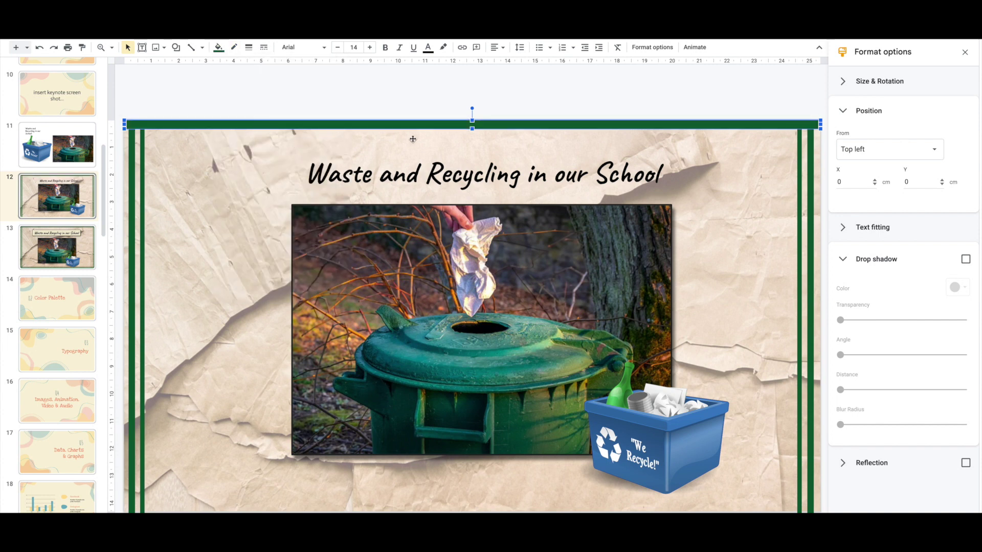
left_click_drag(472, 130, 471, 126)
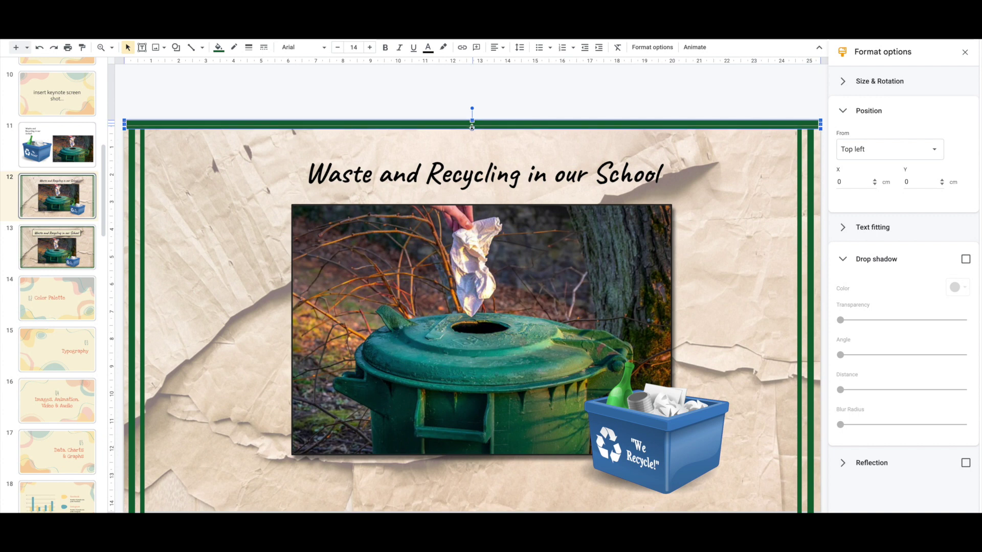
left_click(414, 105)
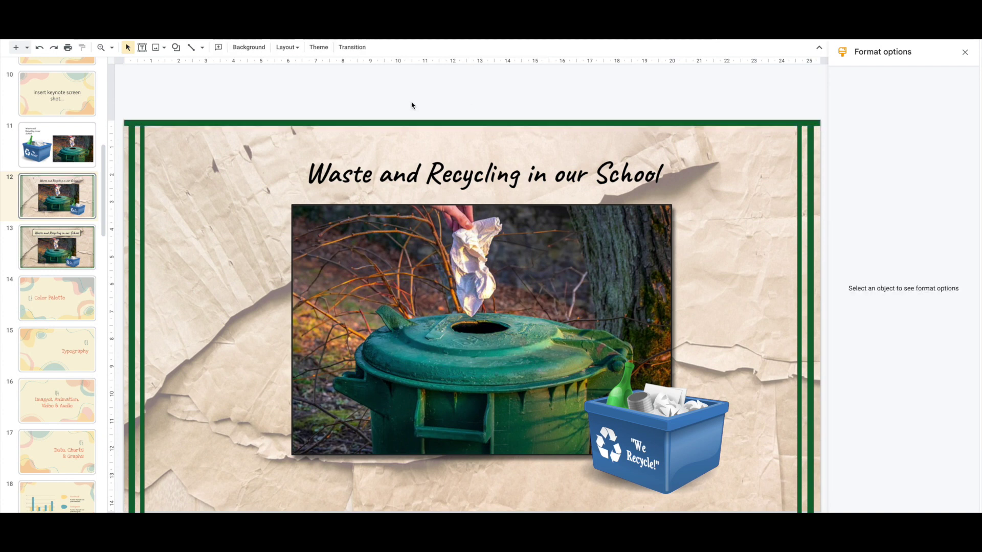
Copy the top bar to the bottom edge, add a thinner second top bar, and view slide 13
left_click(386, 124)
left_click_drag(384, 125, 383, 508)
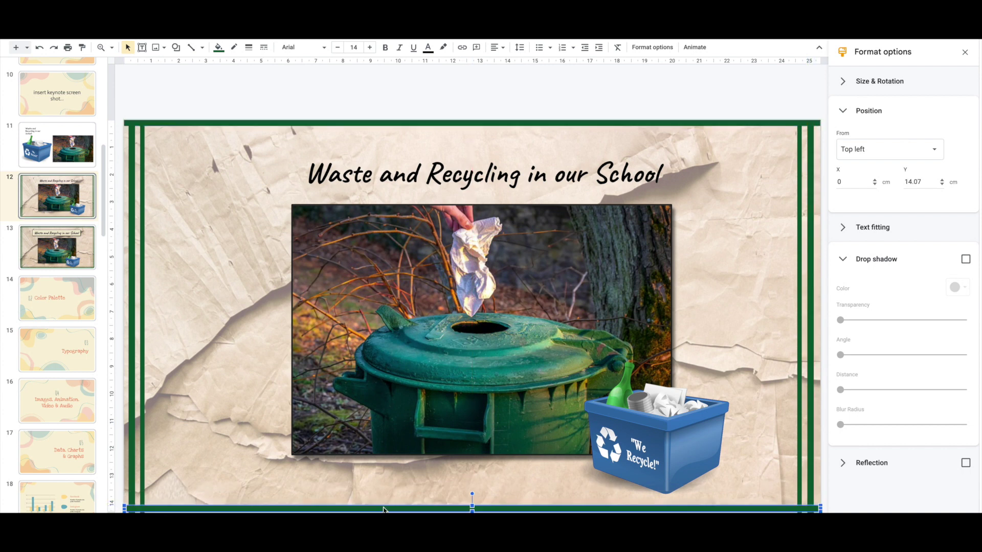
left_click(274, 344)
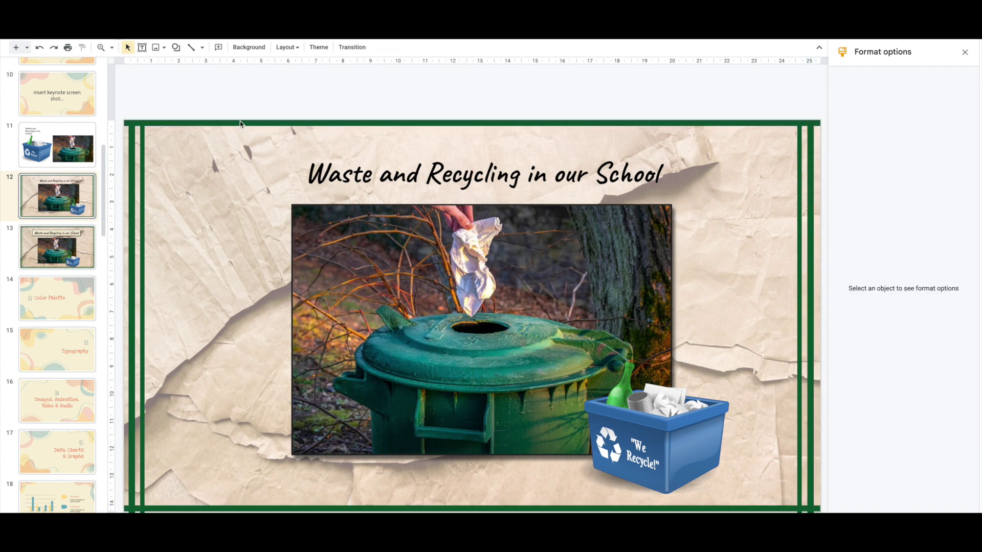
left_click_drag(241, 124, 240, 132)
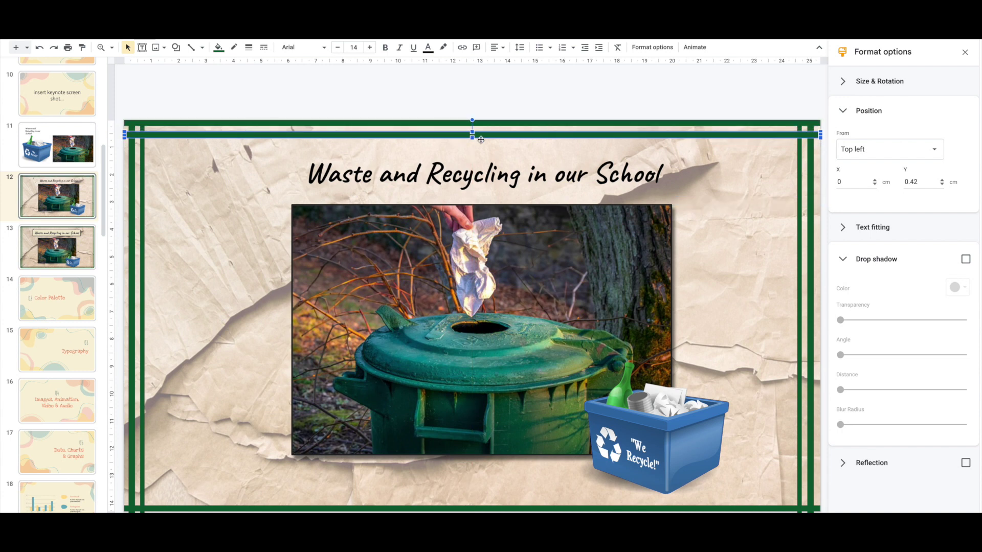
left_click_drag(472, 137, 472, 135)
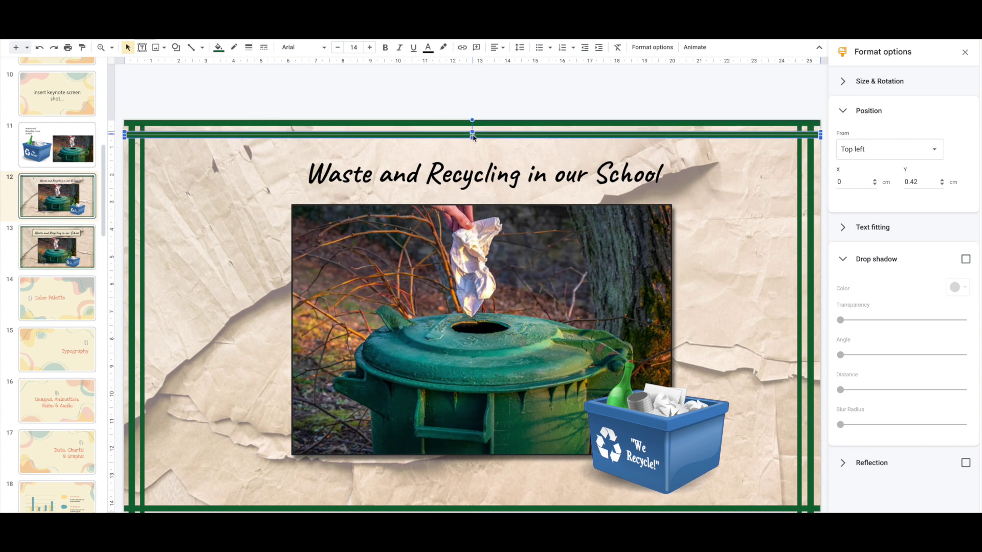
left_click(441, 174)
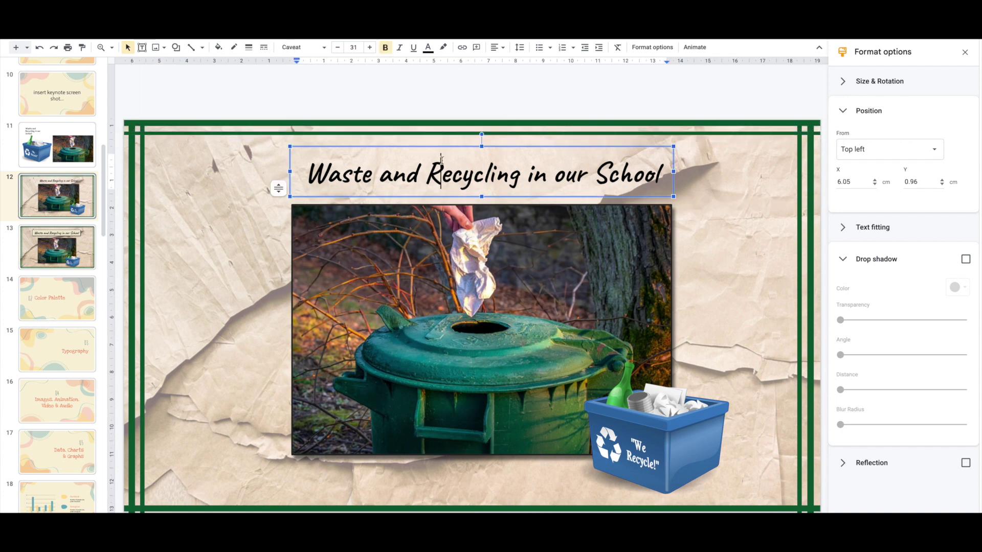
left_click(260, 253)
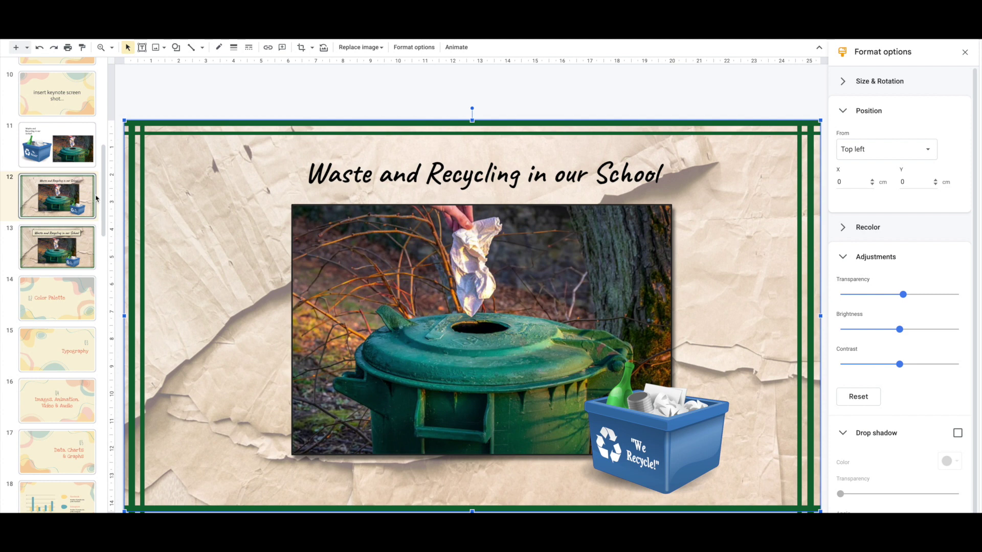
left_click(70, 240)
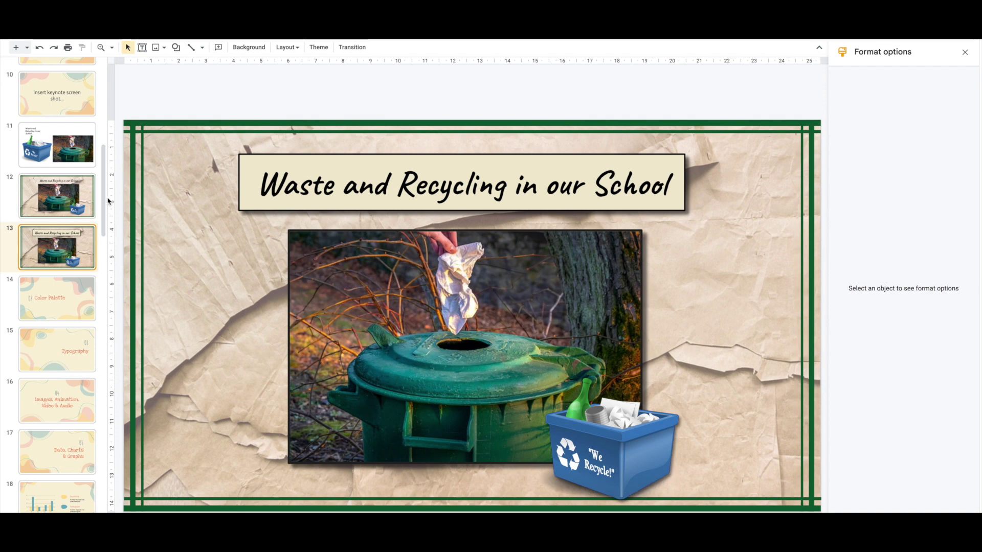
left_click(72, 140)
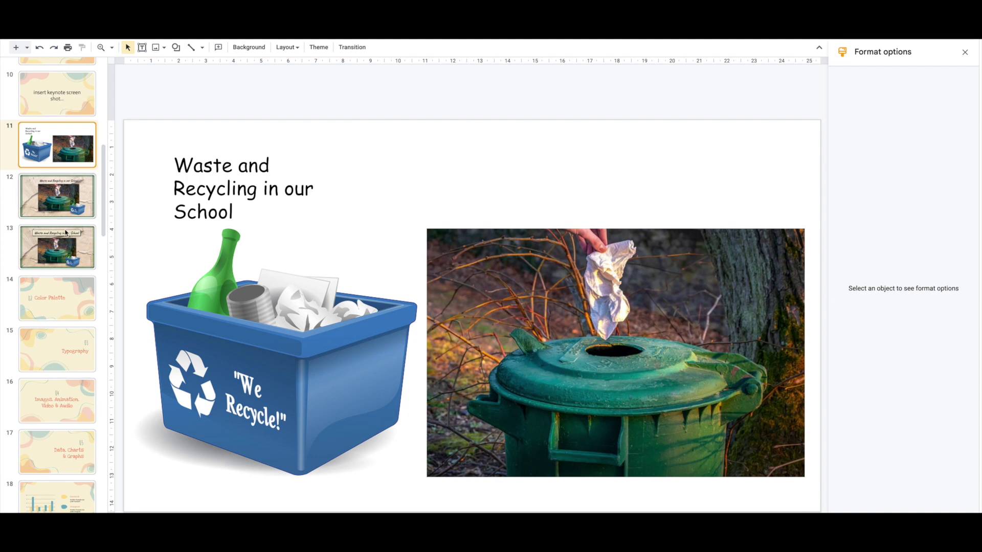
left_click(72, 249)
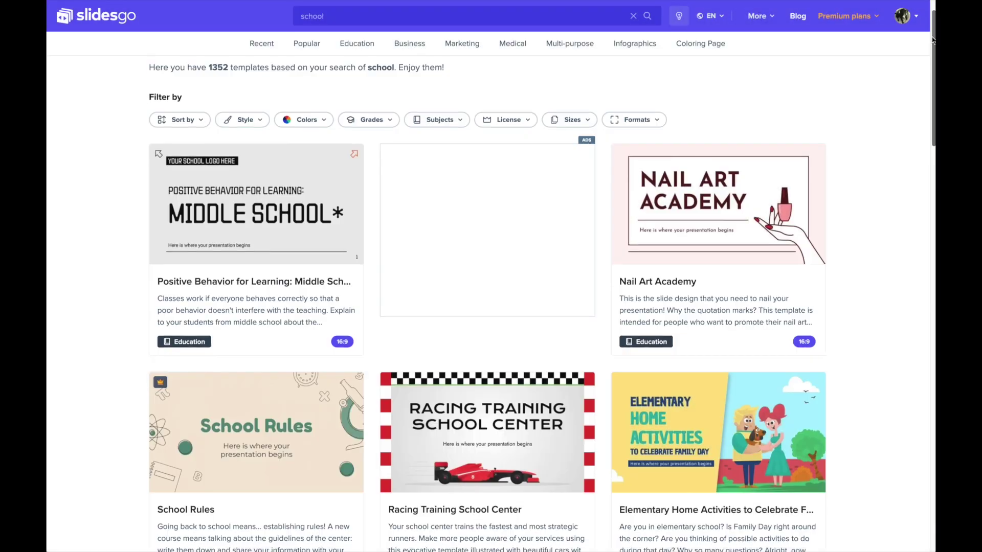
Scroll through the Slidesgo 'school' template results and Canva's presentation templates
scroll(929, 30, "up", 2)
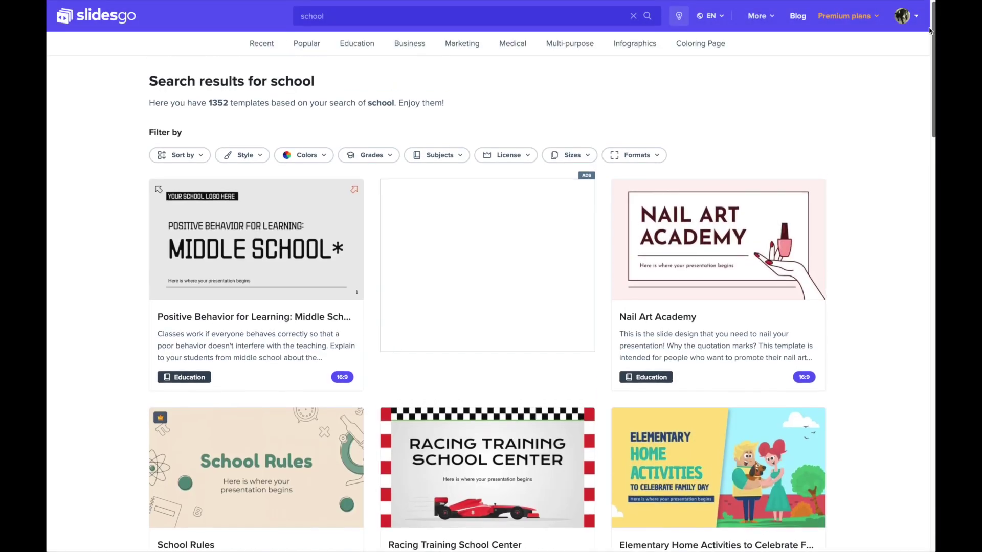
left_click_drag(929, 29, 929, 65)
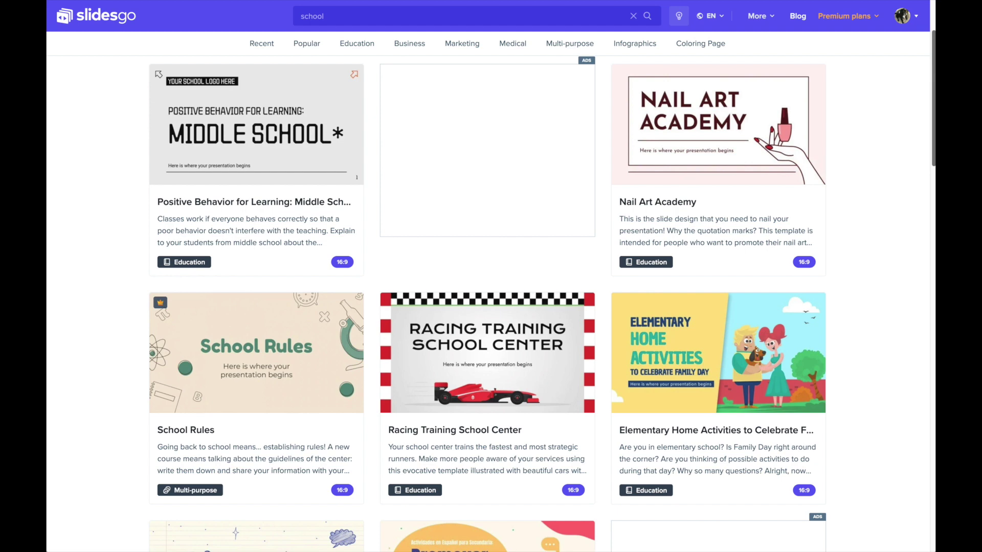
scroll(488, 304, "down", 2)
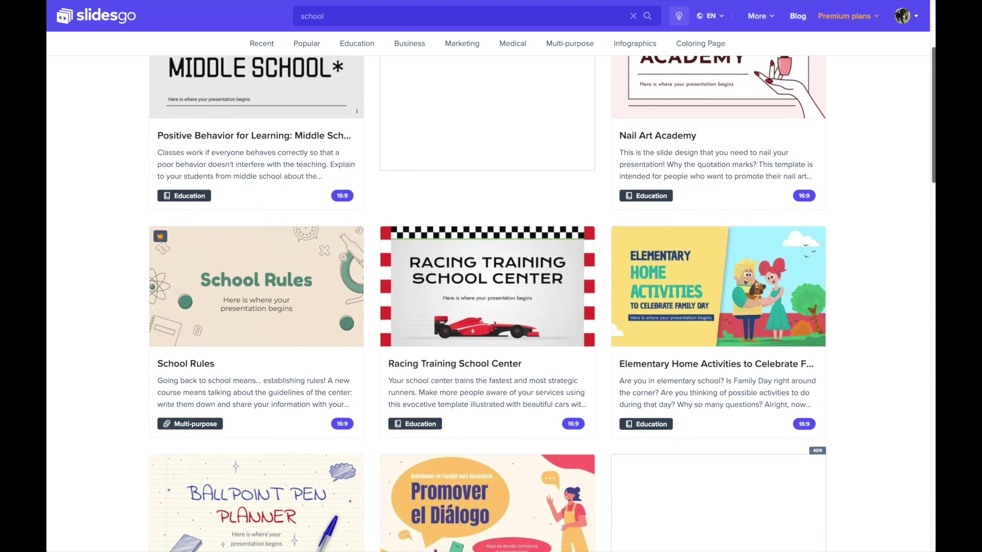
scroll(488, 304, "down", 3)
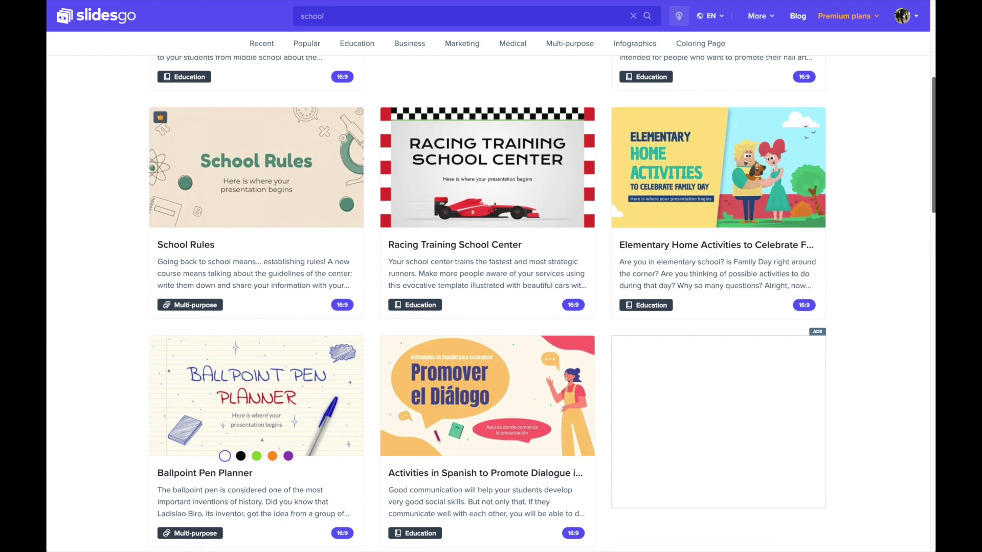
scroll(487, 304, "down", 3)
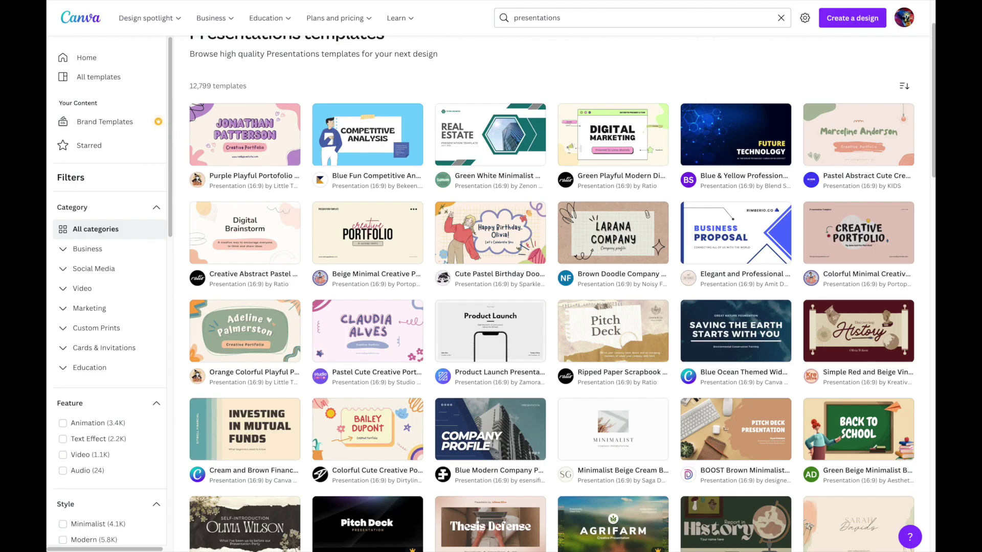
scroll(551, 293, "down", 3)
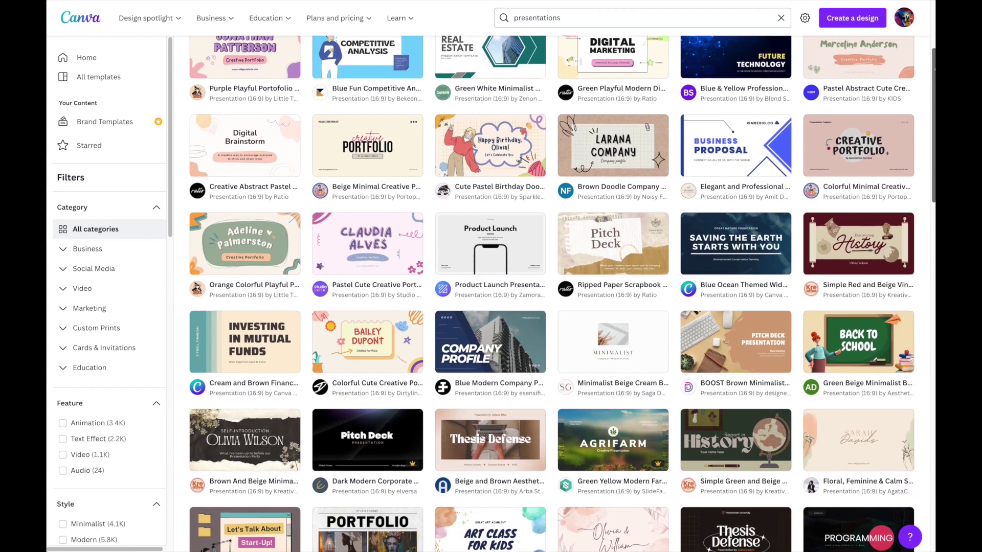
scroll(551, 293, "down", 2)
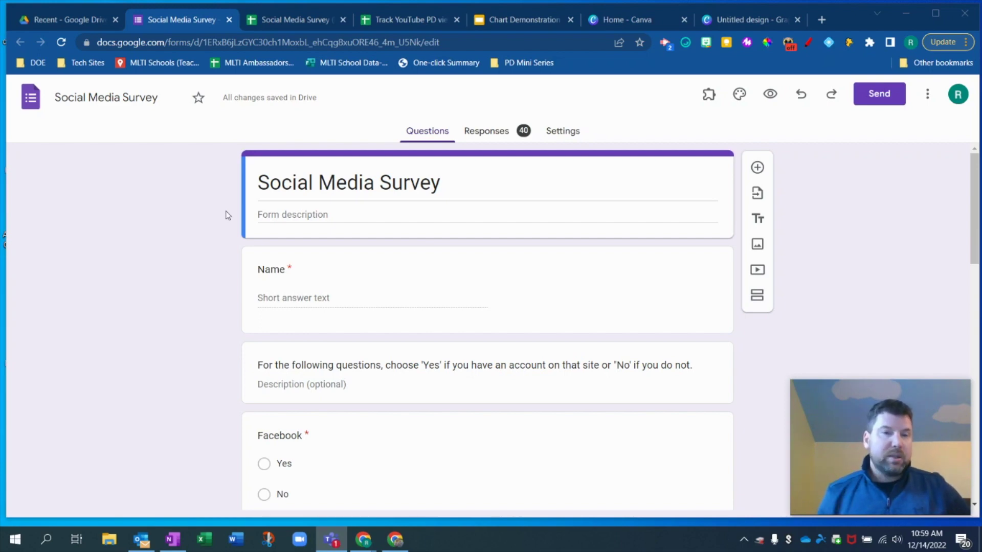
scroll(226, 191, "down", 3)
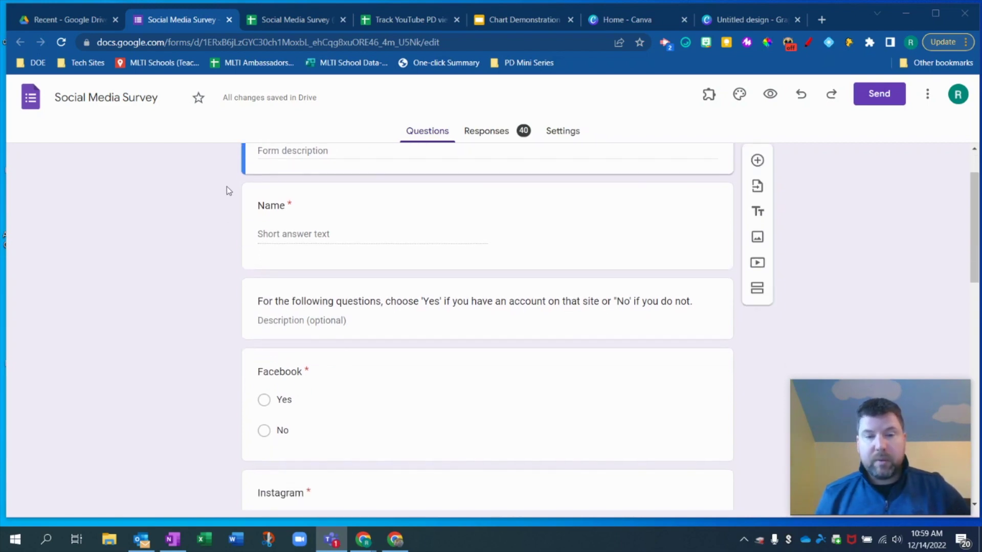
scroll(229, 191, "down", 4)
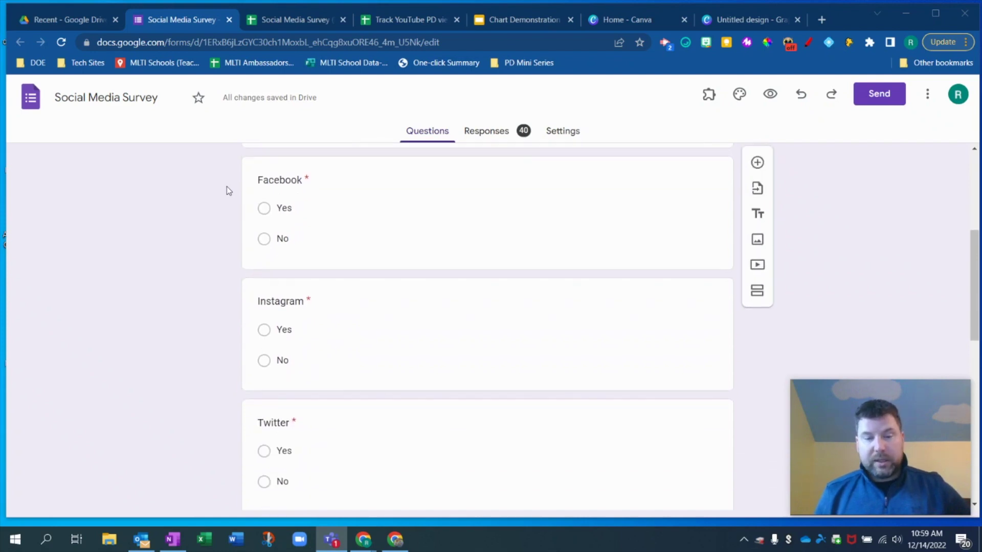
scroll(228, 190, "down", 5)
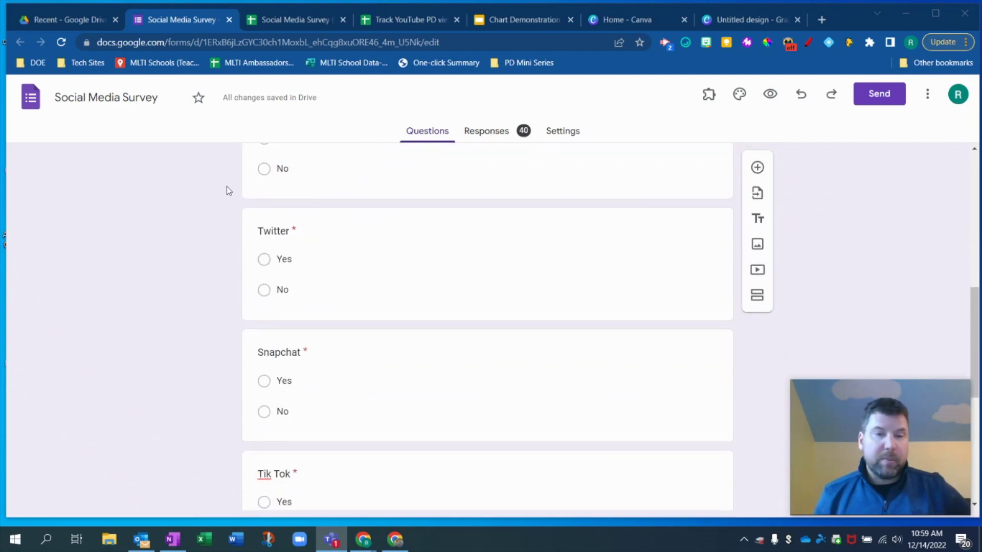
scroll(229, 191, "down", 2)
scroll(228, 190, "up", 6)
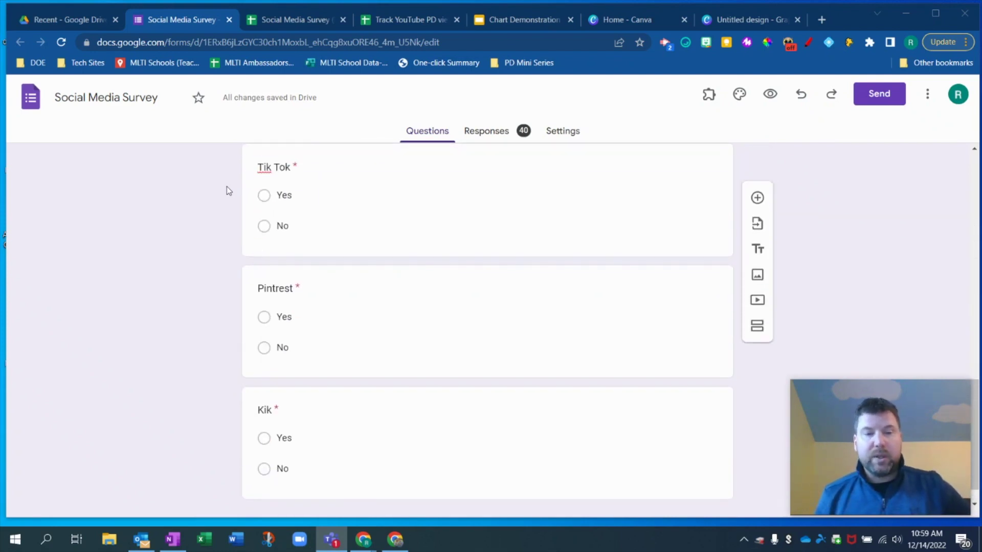
scroll(228, 191, "up", 10)
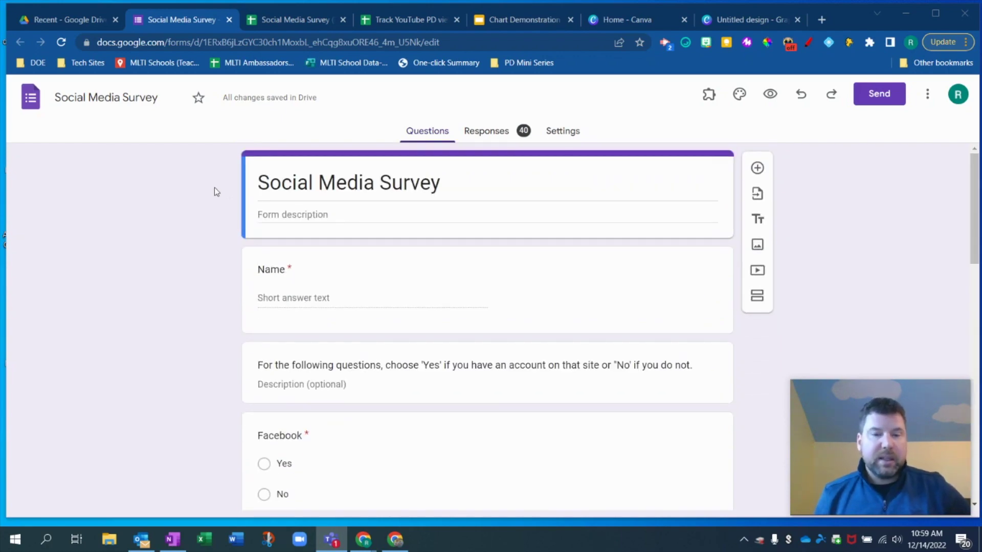
scroll(205, 208, "down", 2)
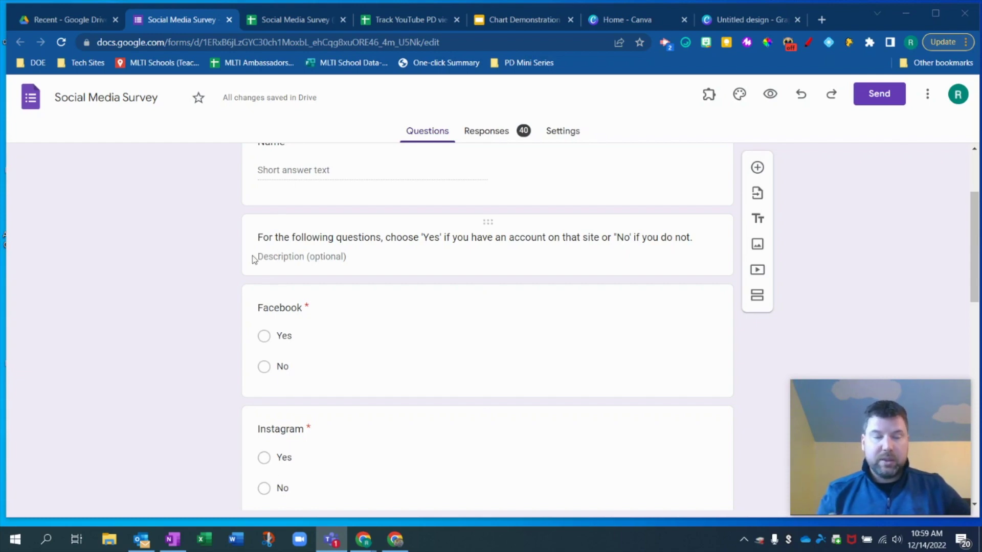
scroll(263, 309, "down", 1)
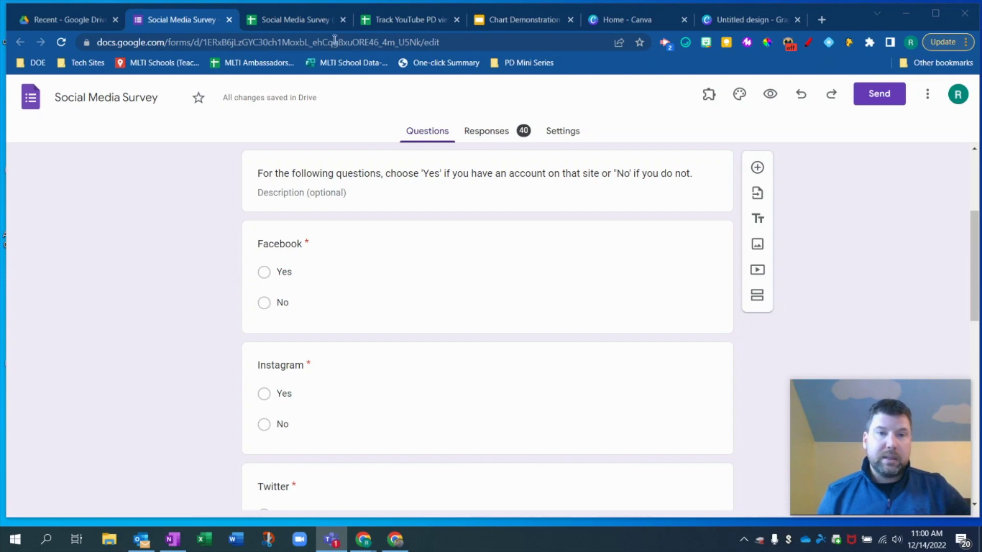
left_click(306, 20)
scroll(376, 248, "down", 10)
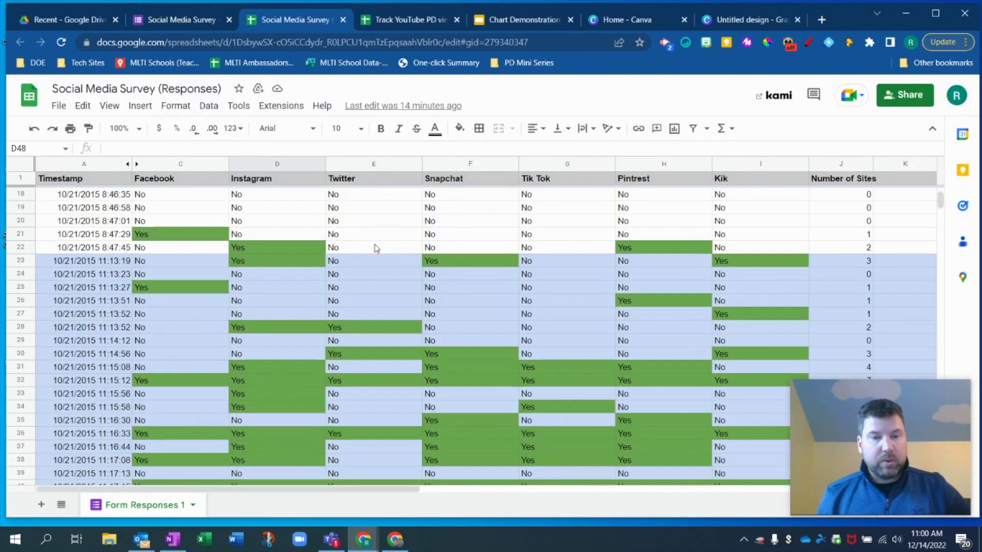
left_click(197, 355)
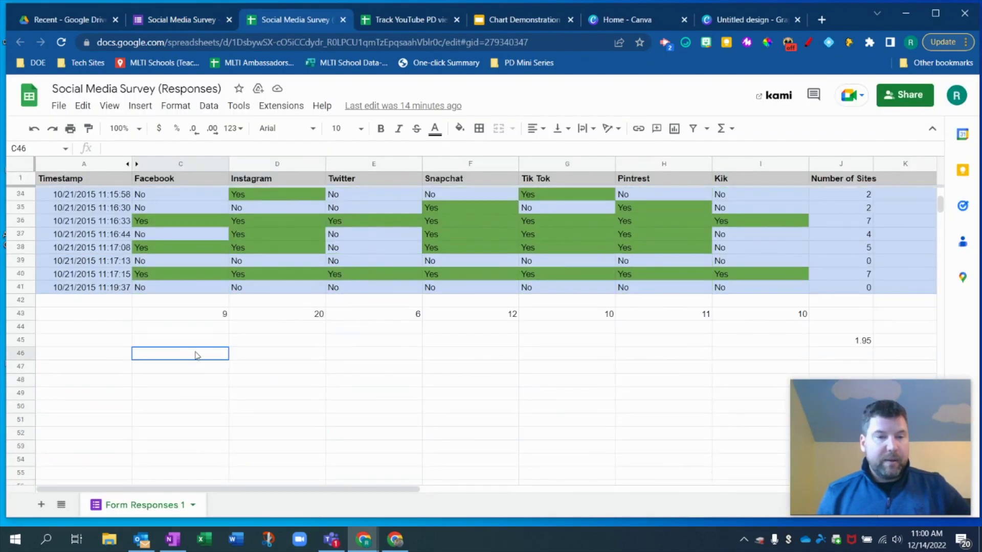
type("Face")
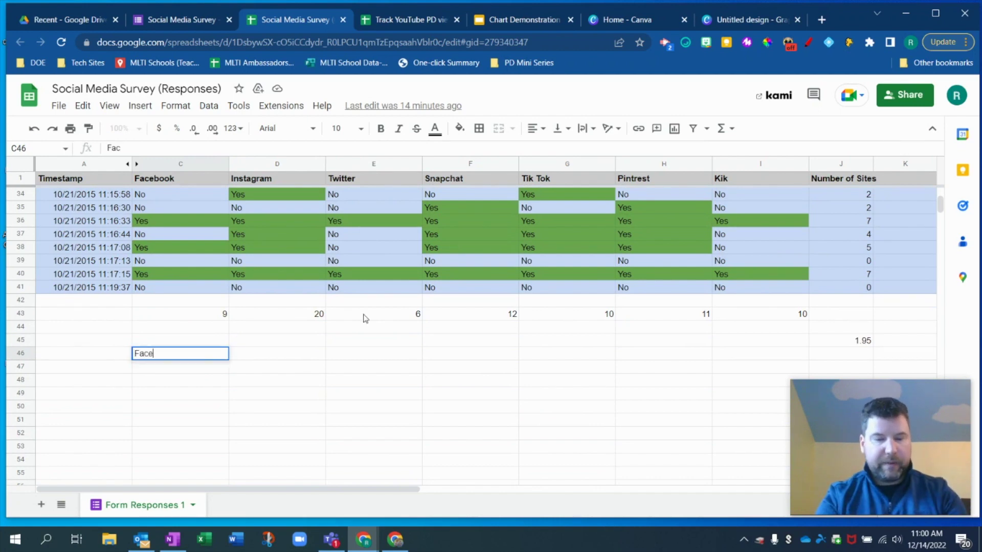
type("book, I")
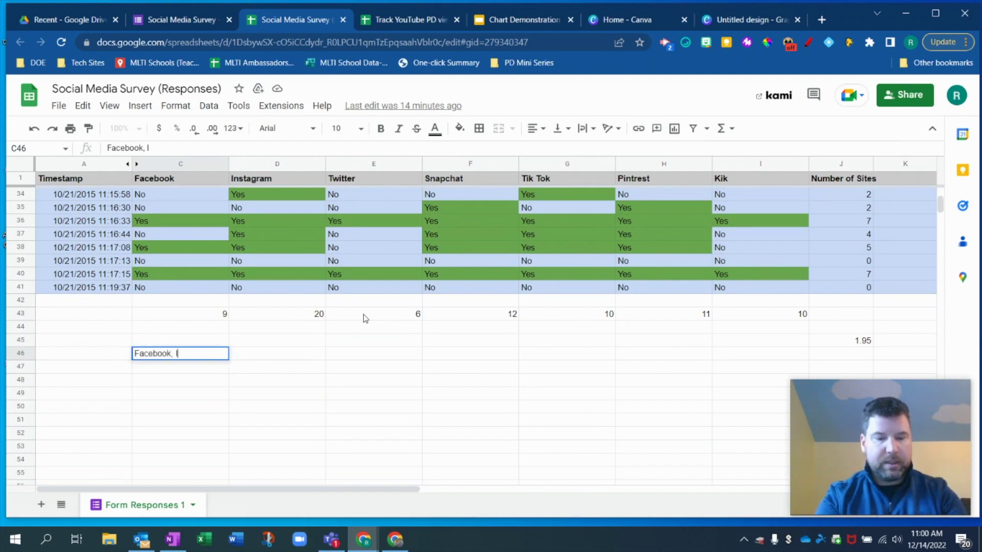
type("nstragram, ")
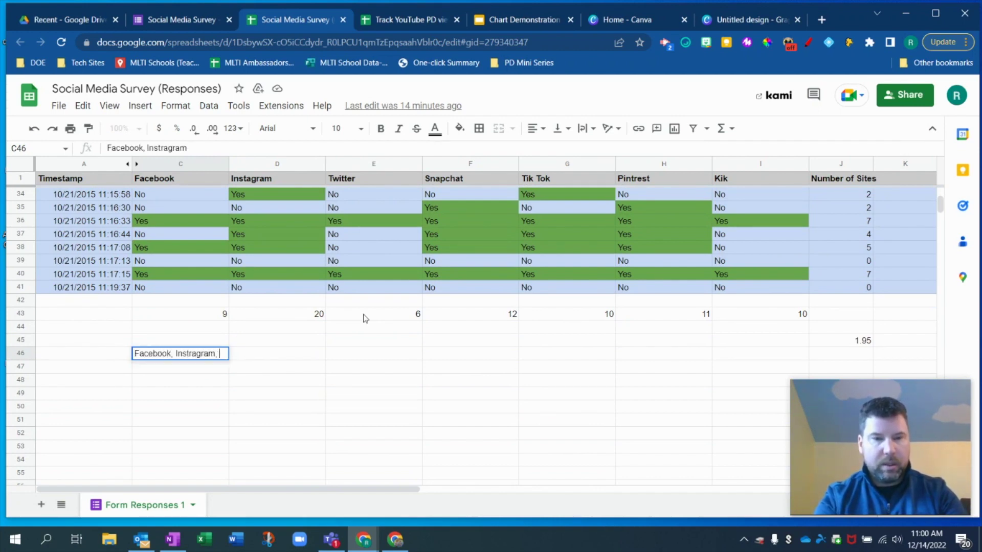
type("Twitter")
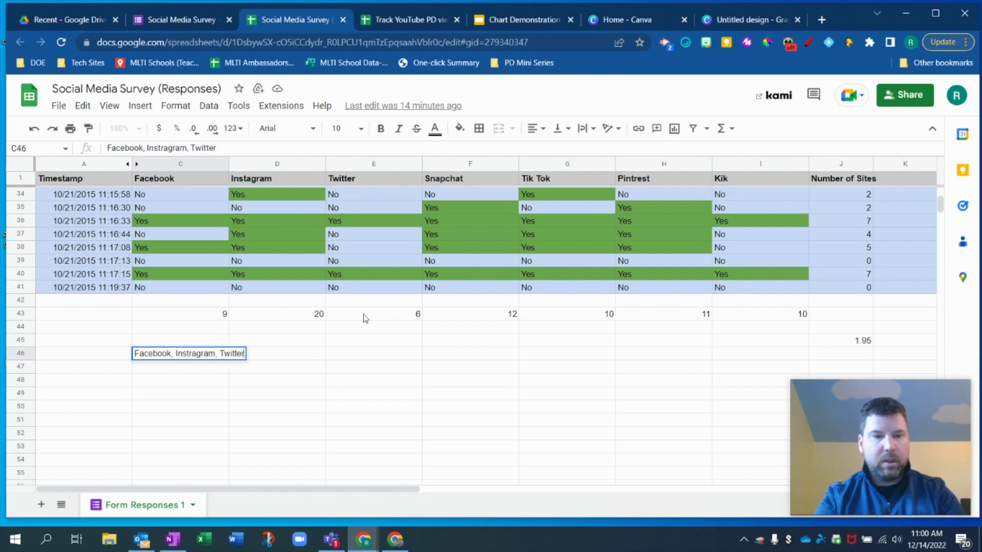
key("Return")
key("Up")
key("Delete")
key("Up")
key("Up")
key("Up")
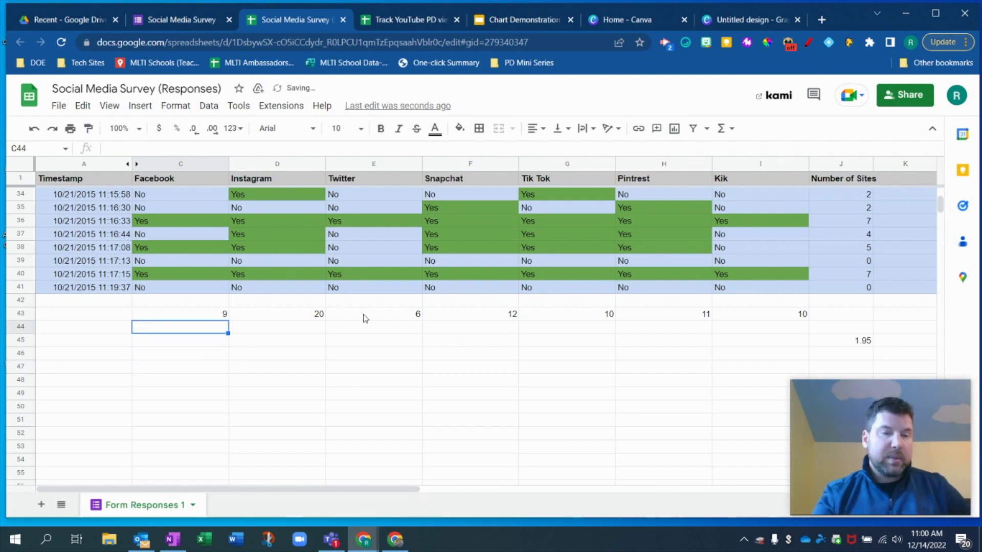
scroll(284, 339, "up", 10)
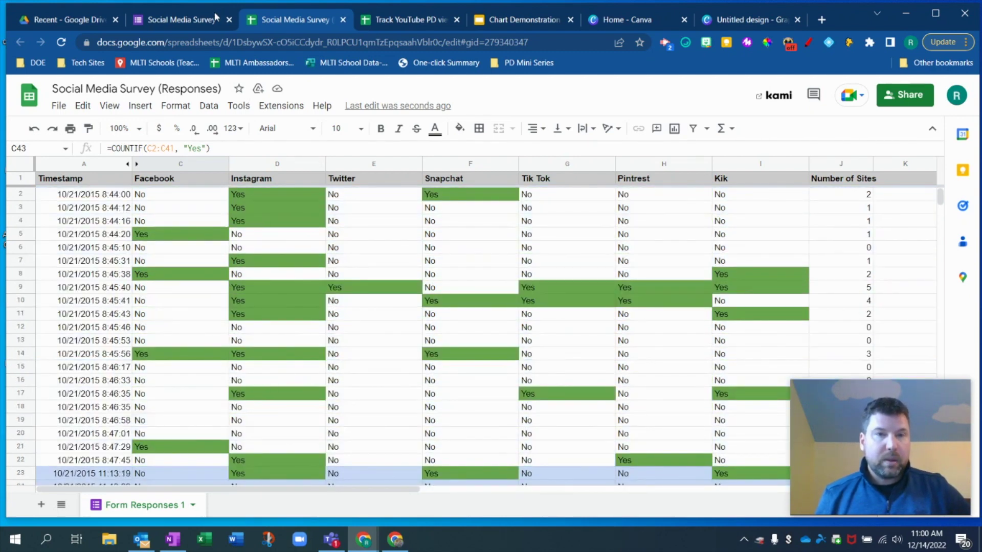
key("ctrl+shift+Tab")
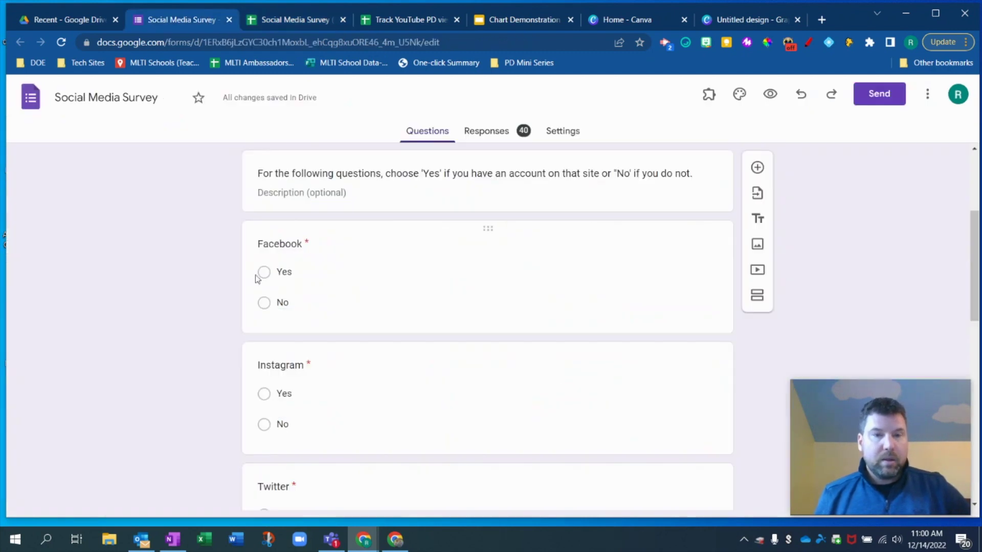
Review the per-platform pie charts in the form's Summary, then go to the linked Responses spreadsheet
left_click(492, 138)
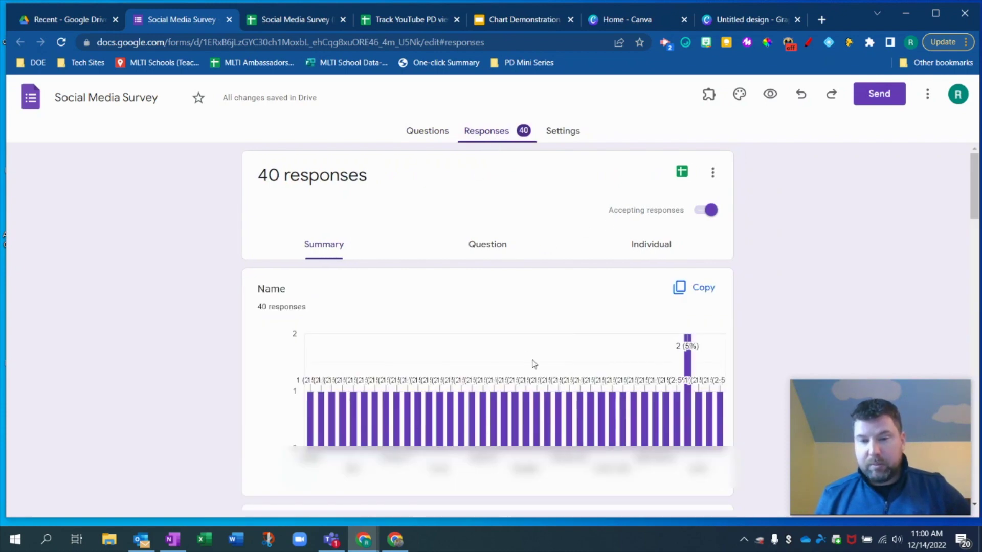
scroll(321, 293, "down", 20)
scroll(321, 292, "down", 6)
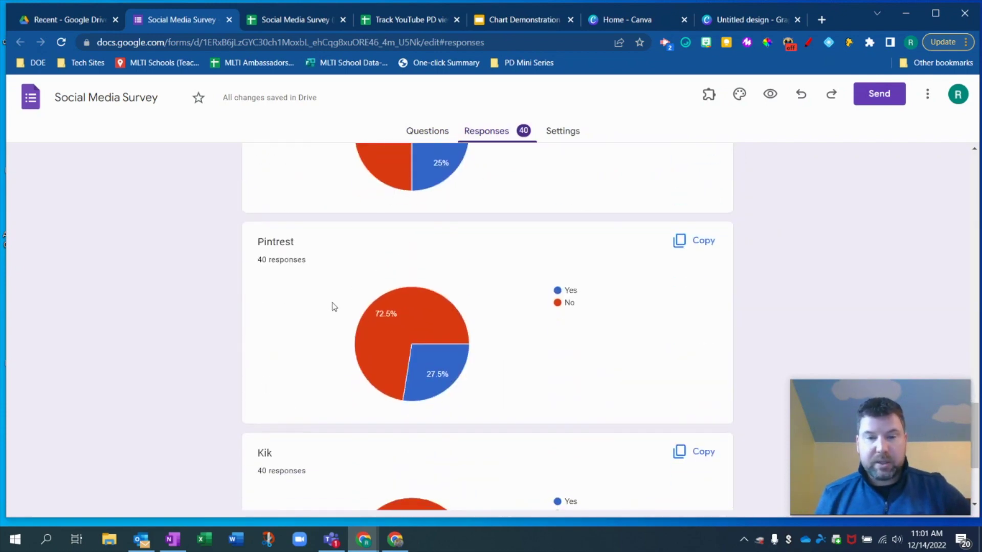
scroll(333, 306, "up", 3)
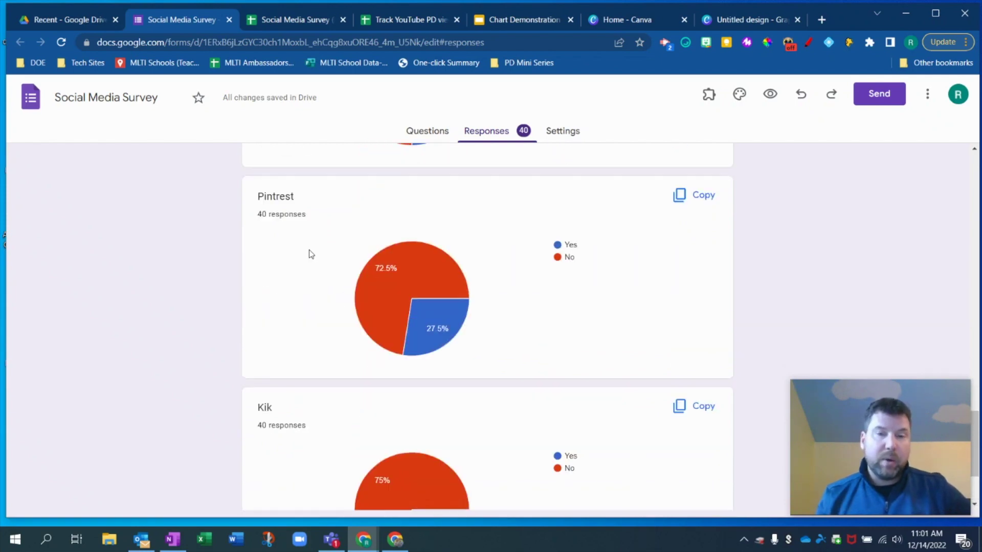
scroll(270, 405, "down", 3)
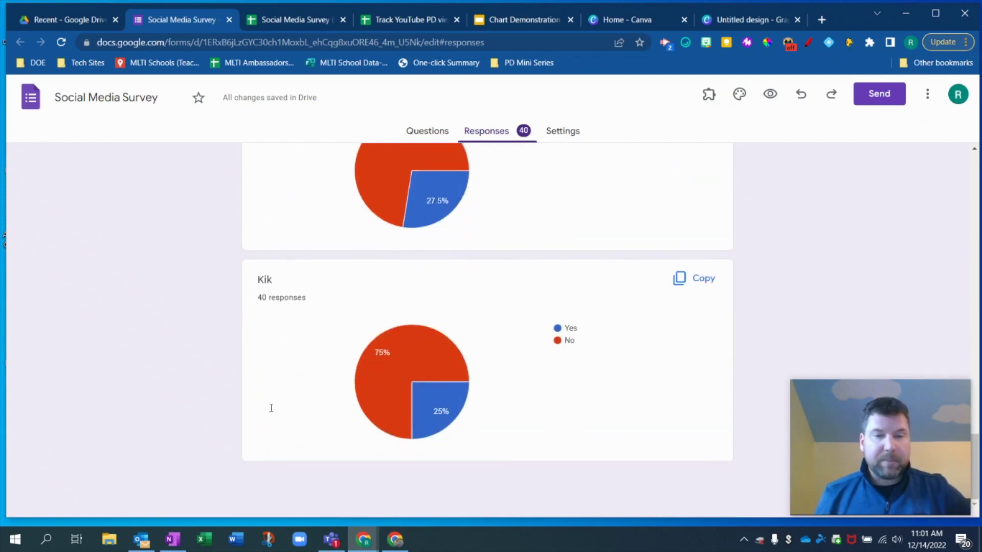
scroll(270, 409, "up", 5)
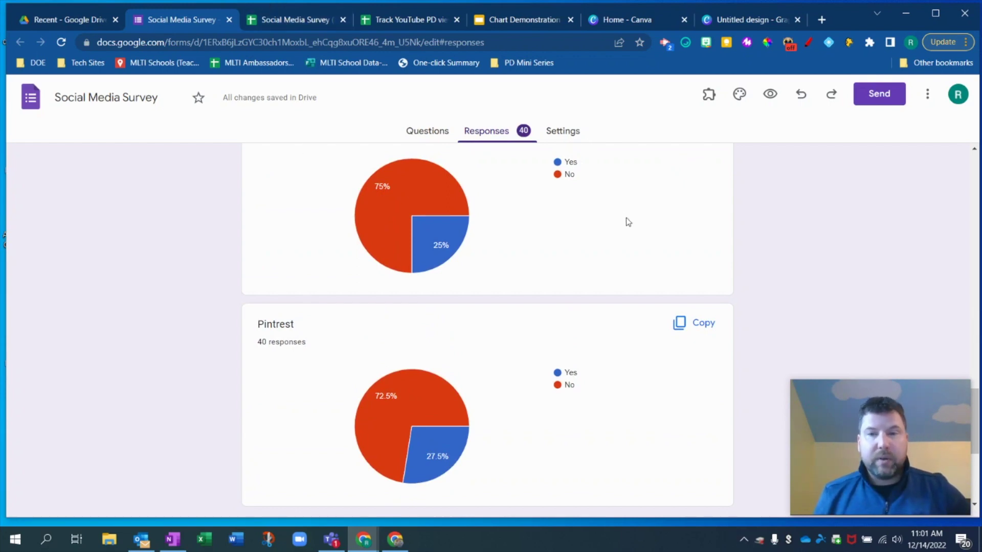
scroll(623, 218, "up", 15)
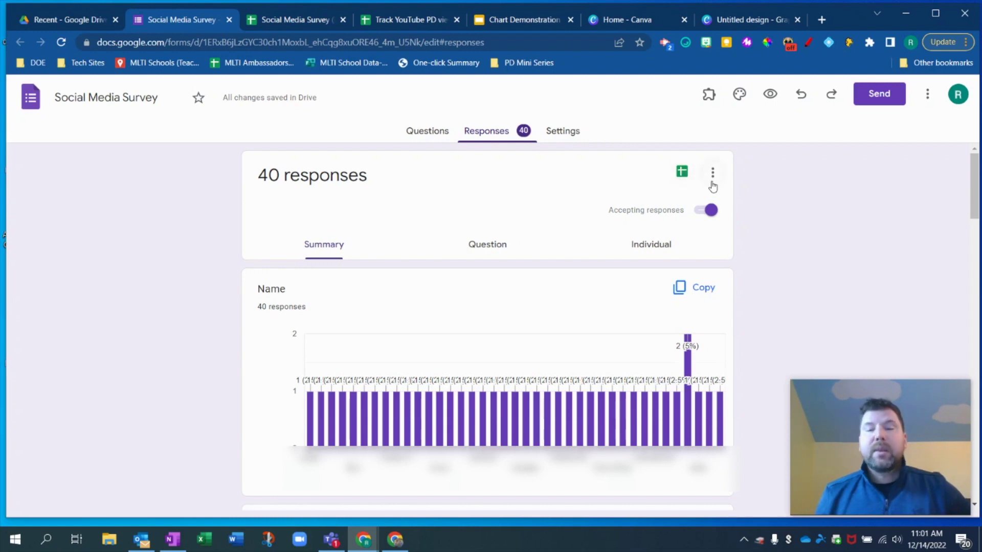
left_click(296, 21)
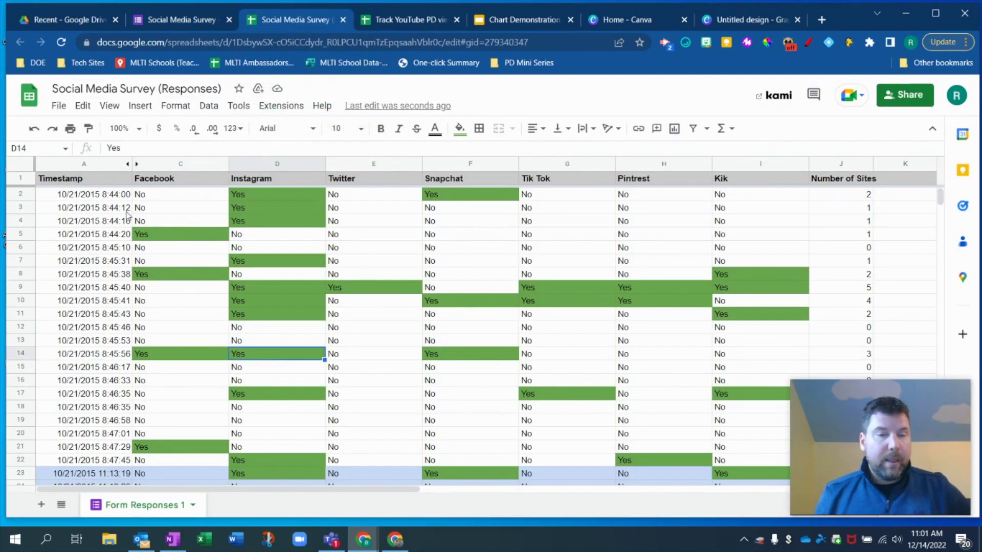
Select the Facebook column C1:C41 as the chart data, checking responses down to row 41
left_click_drag(181, 164, 760, 164)
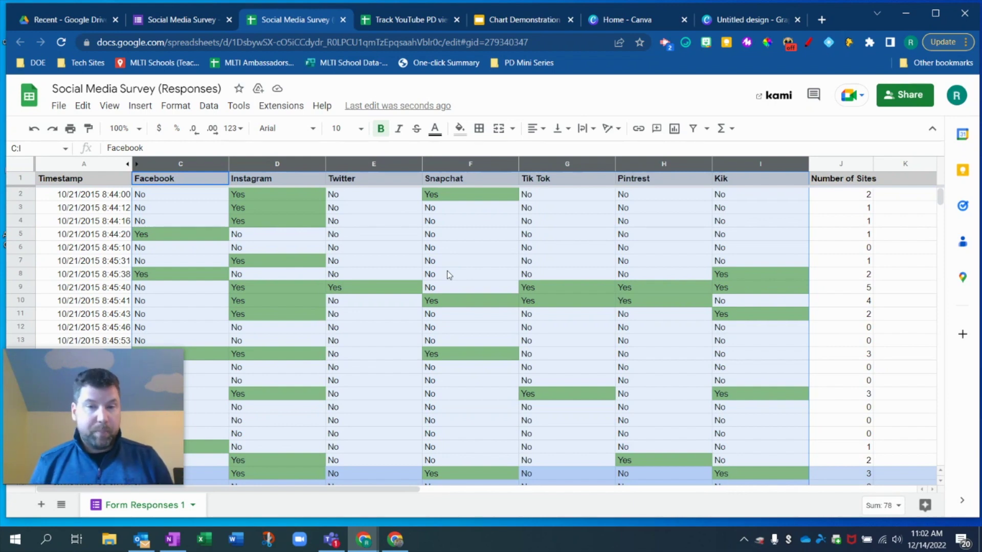
left_click(447, 273)
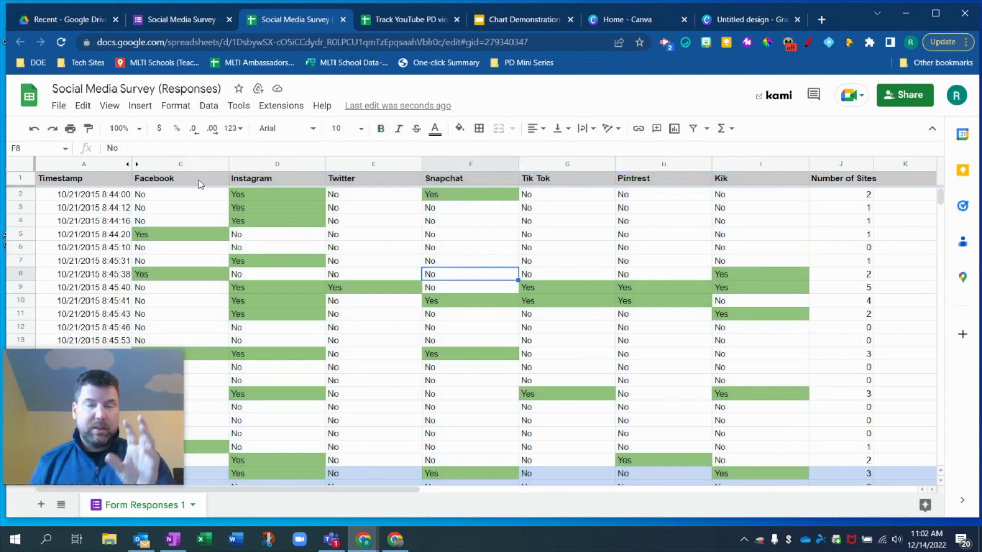
scroll(554, 192, "down", 10)
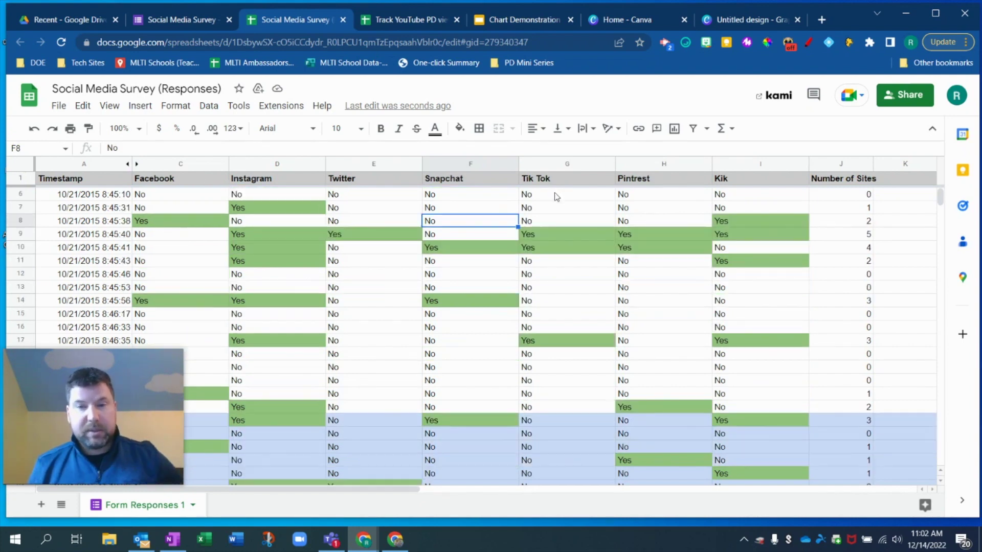
scroll(451, 270, "up", 10)
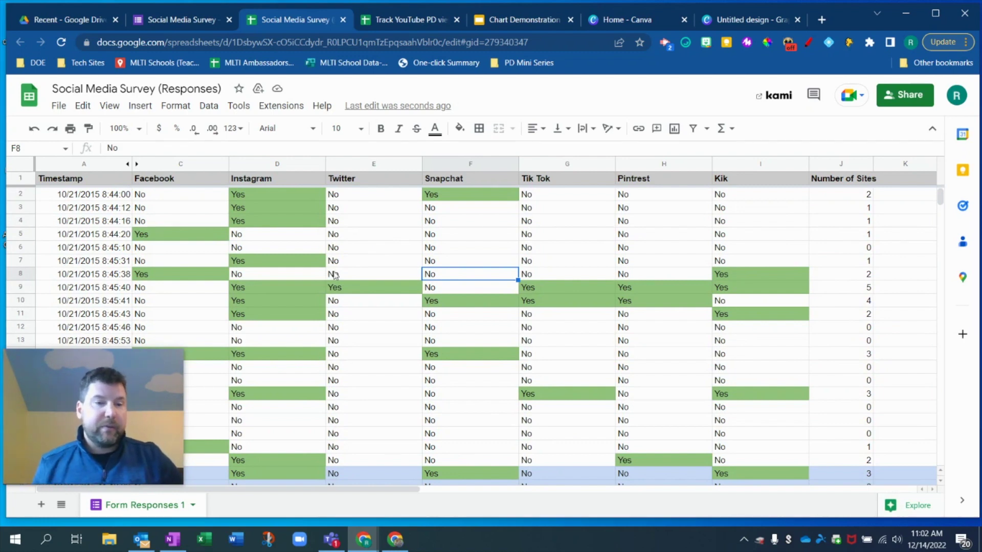
mouse_move(81, 369)
left_click_drag(81, 369, 872, 410)
left_click(180, 164)
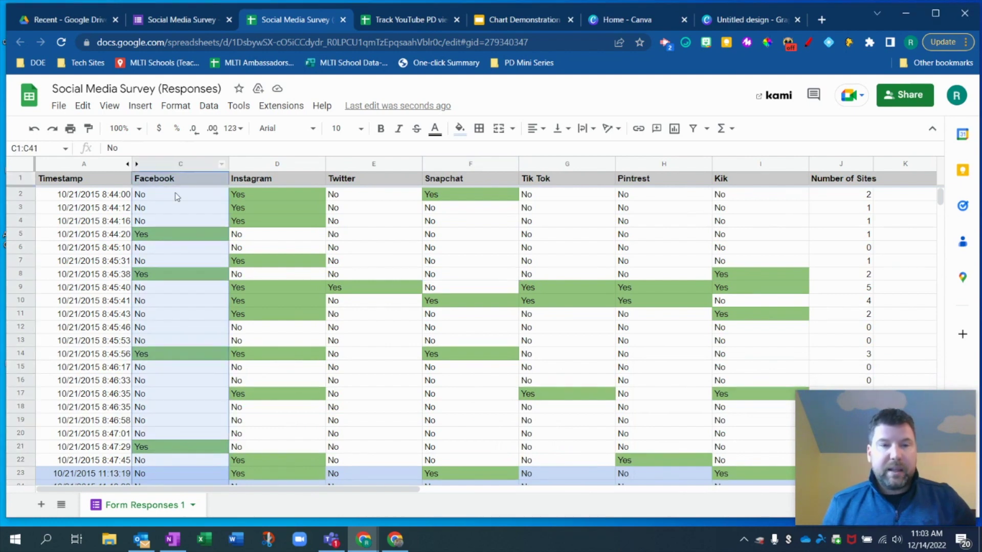
scroll(222, 258, "down", 10)
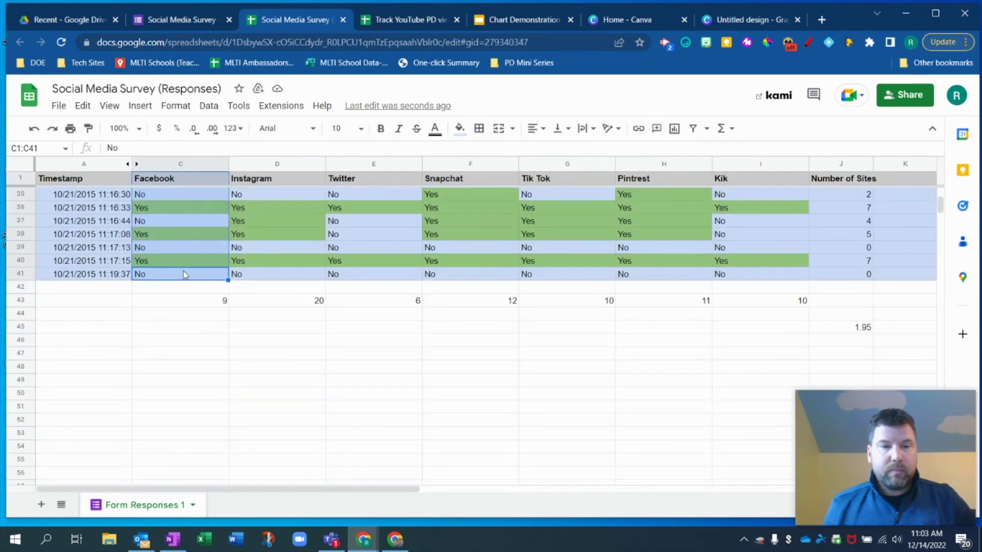
scroll(183, 271, "up", 10)
Insert a pie chart of the Facebook responses and move it up slightly
left_click(140, 106)
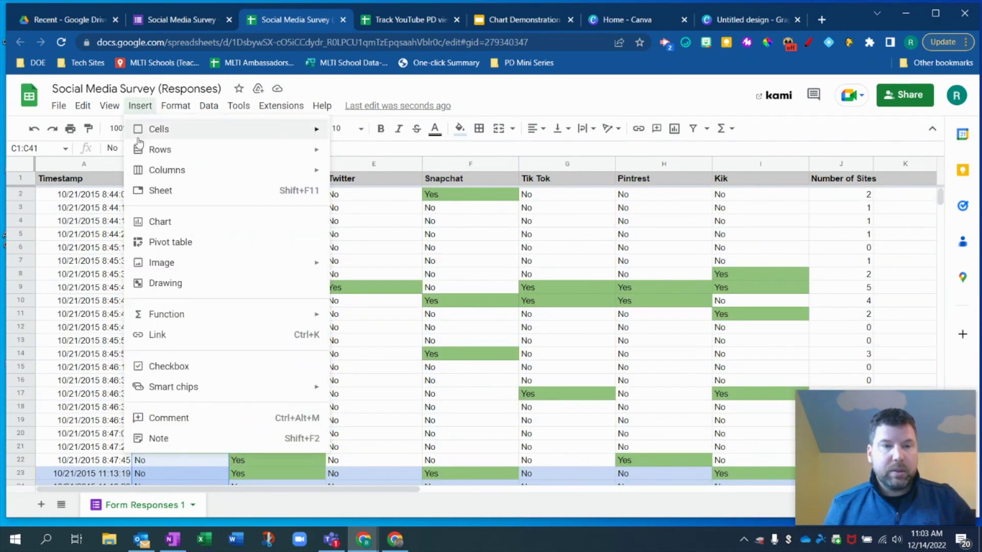
left_click(174, 229)
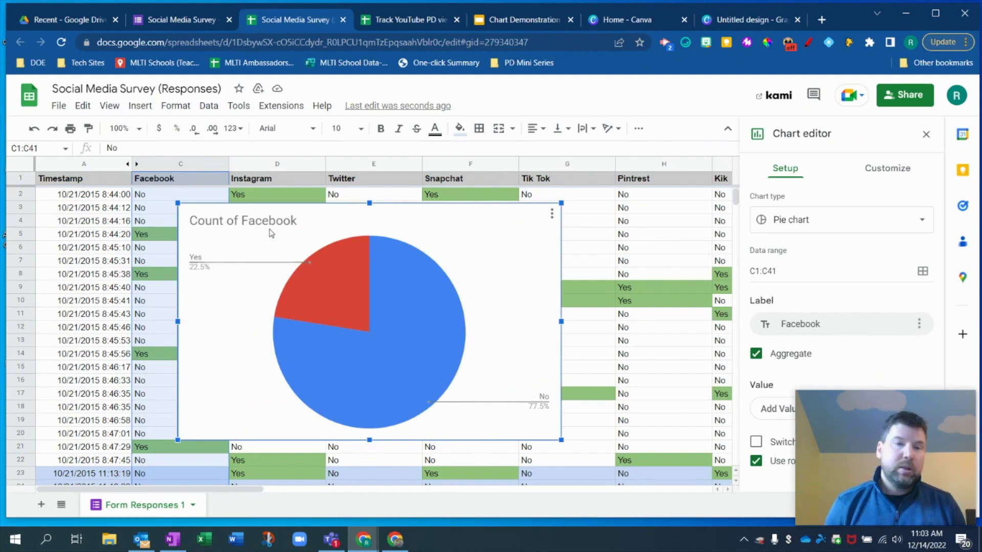
left_click_drag(271, 233, 265, 215)
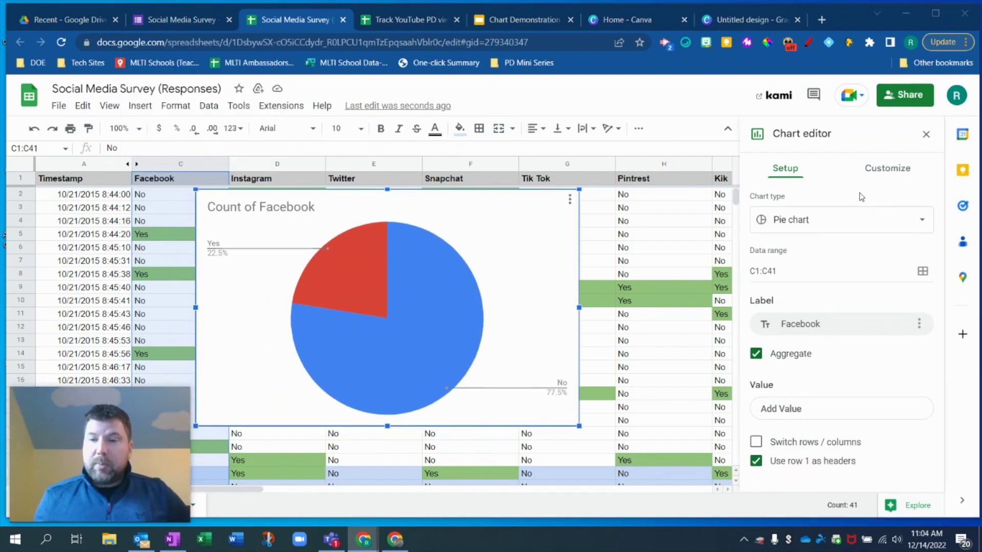
Try the Column, Bar and Line chart types, then return to the Pie chart
left_click(925, 218)
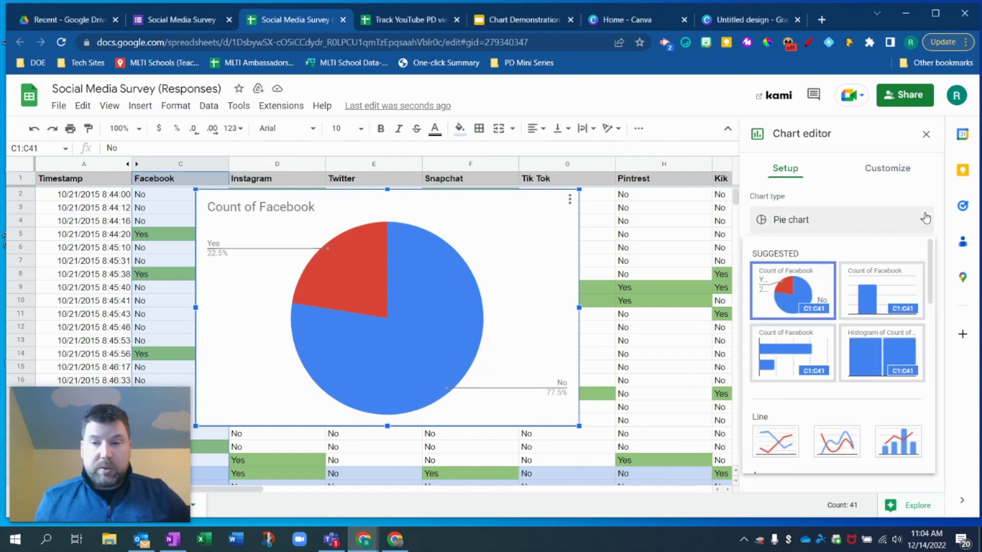
left_click(890, 308)
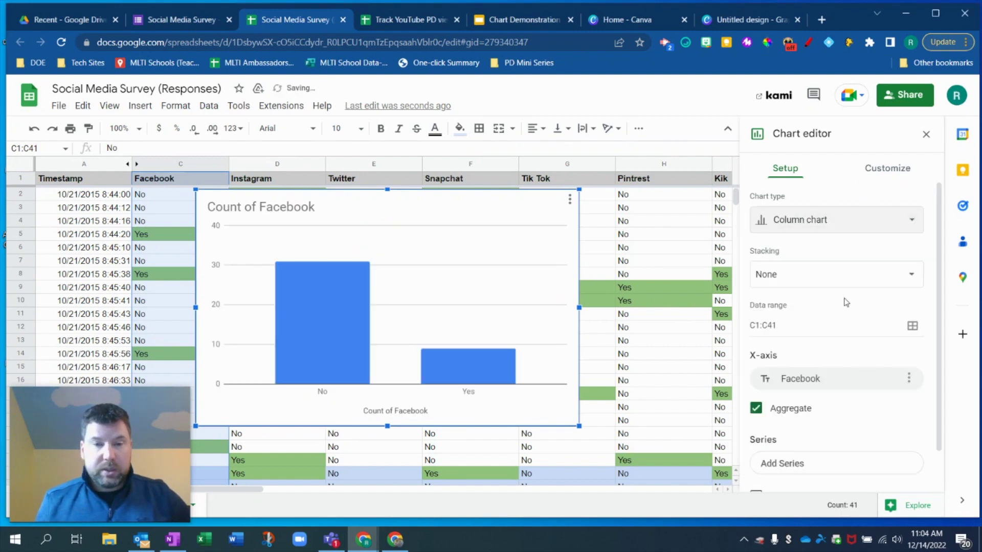
left_click(908, 220)
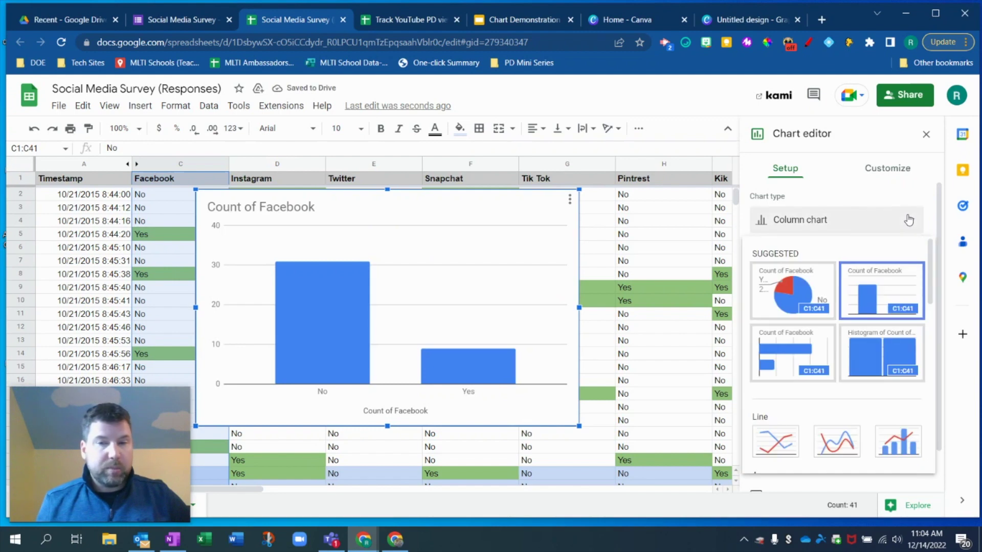
left_click(812, 339)
left_click(892, 225)
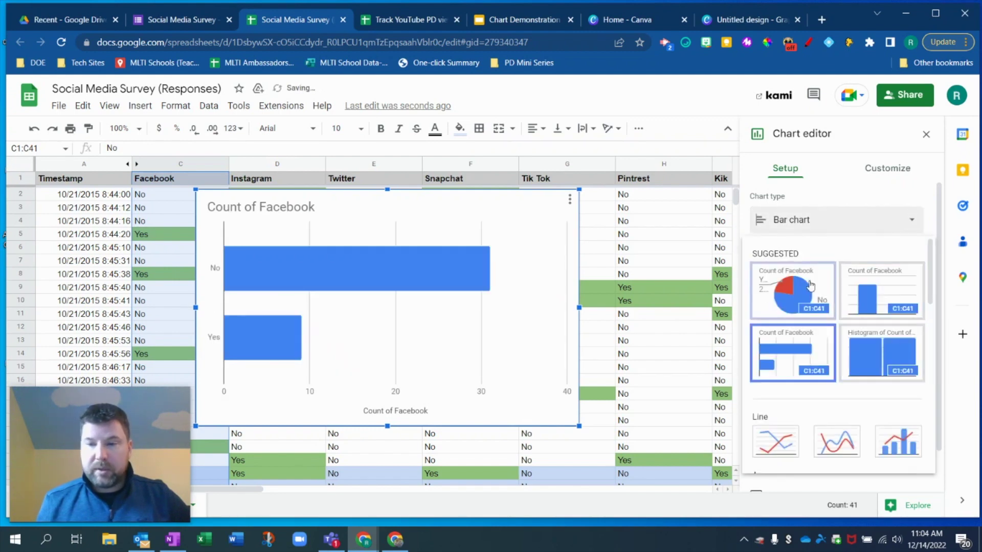
left_click(799, 445)
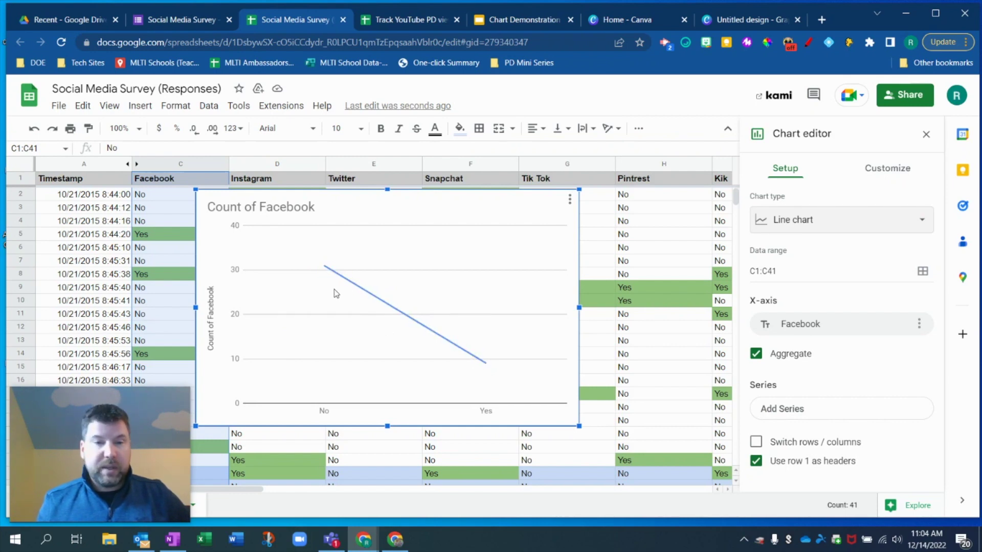
left_click(864, 226)
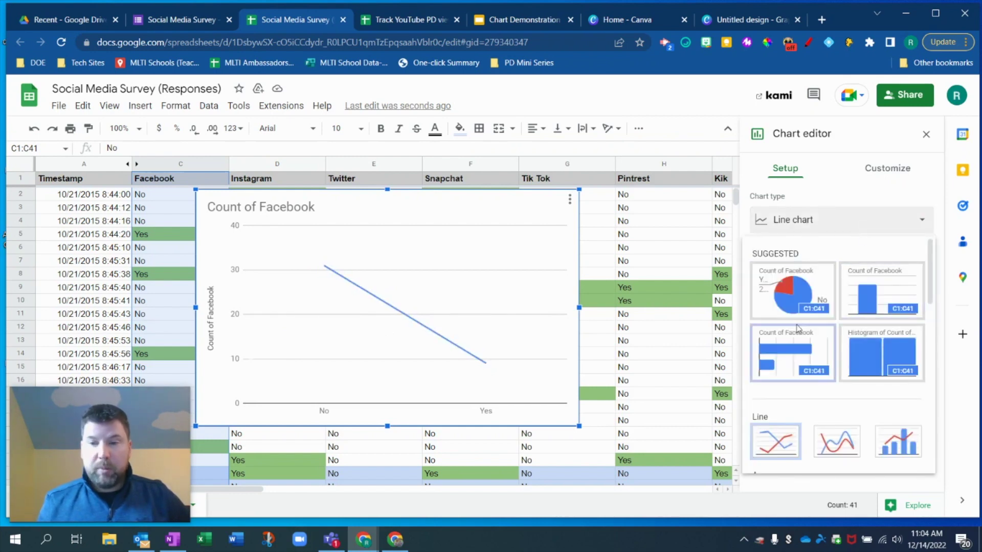
left_click(788, 291)
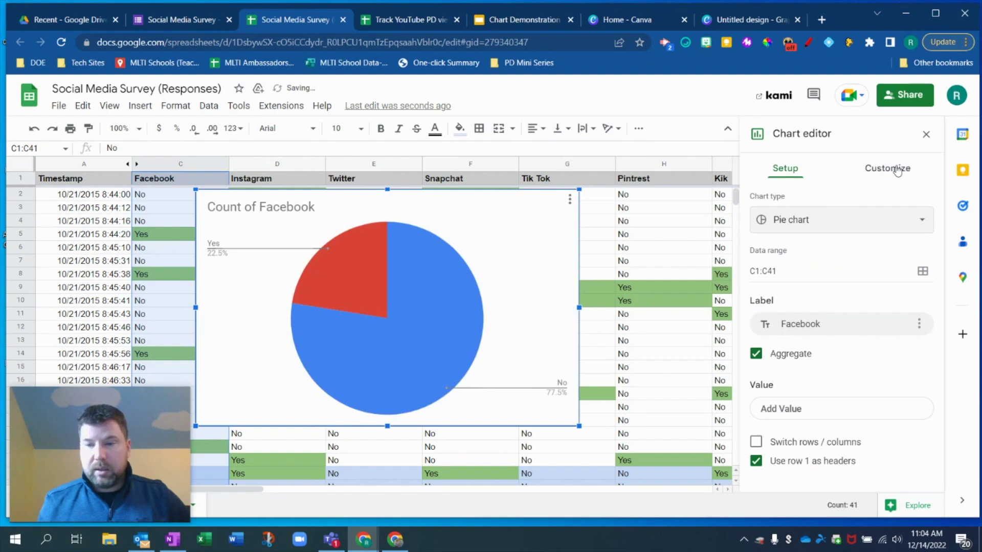
left_click(896, 171)
left_click(757, 202)
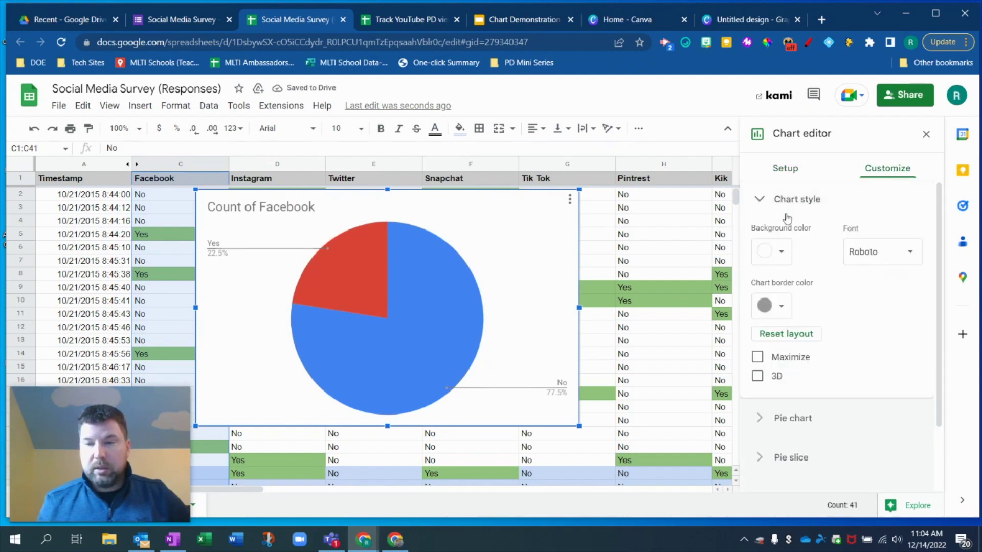
scroll(830, 357, "down", 1)
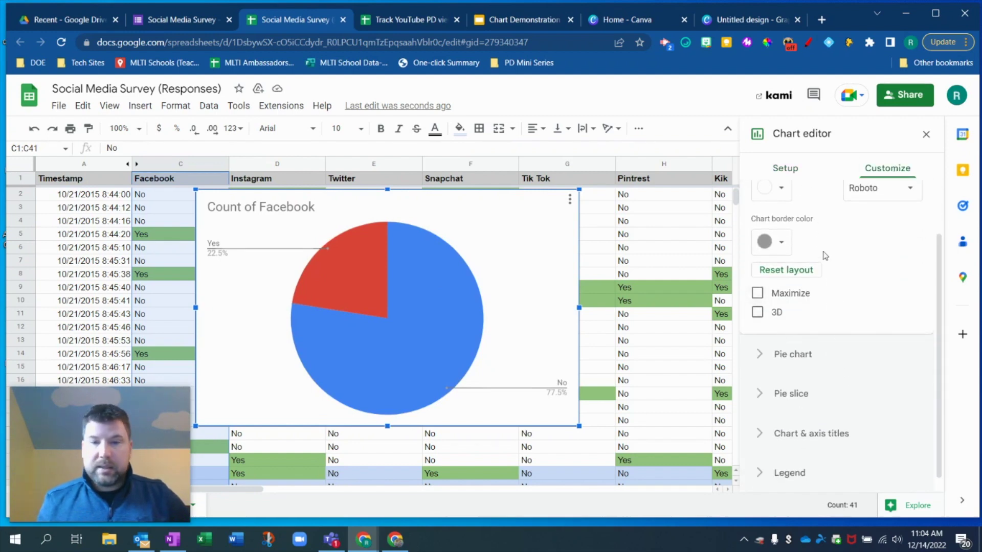
scroll(823, 251, "up", 1)
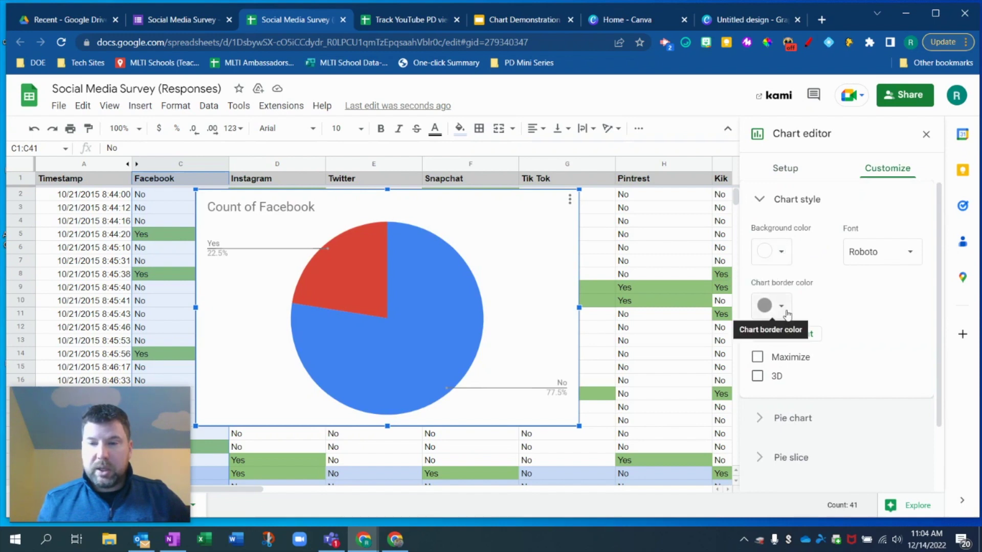
left_click(762, 417)
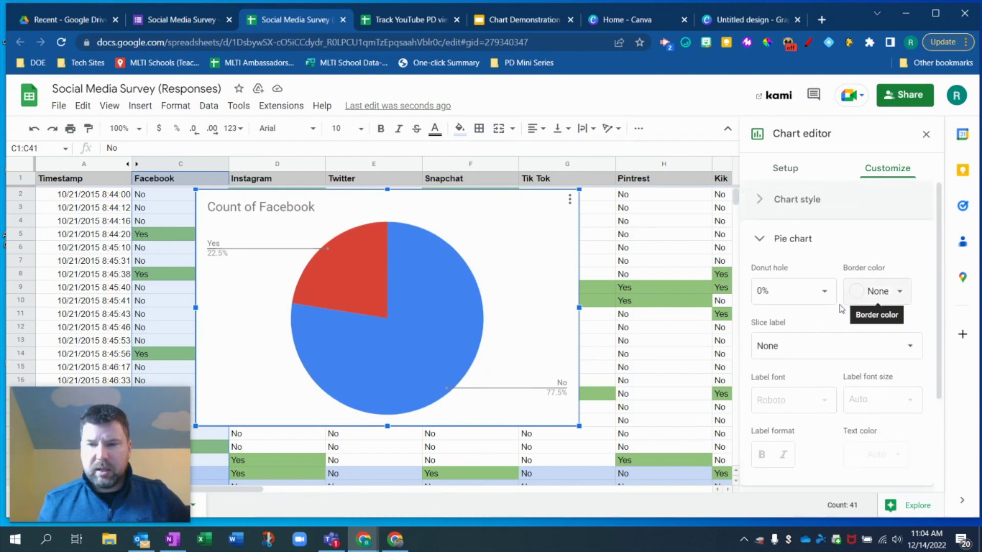
left_click(808, 291)
left_click(772, 359)
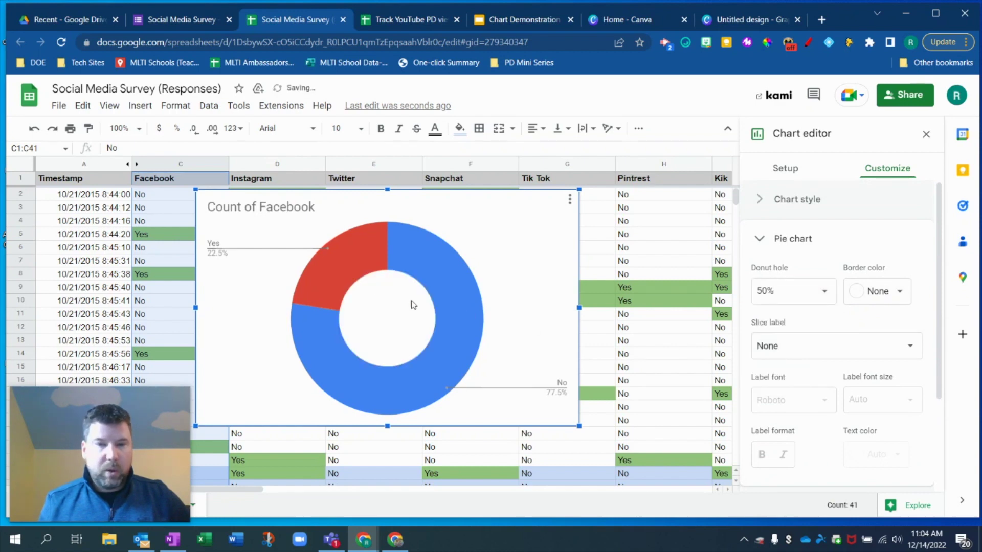
left_click(831, 292)
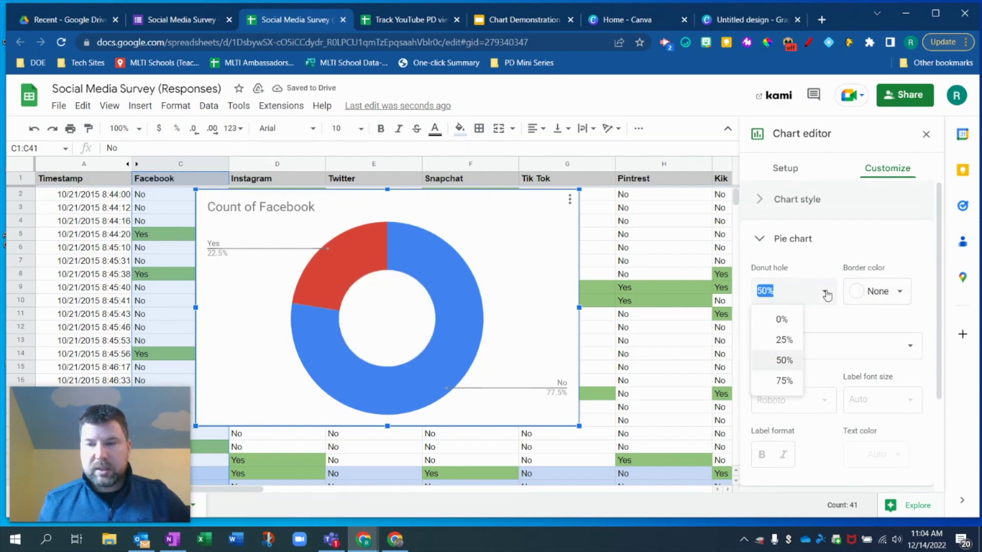
left_click(785, 320)
left_click(899, 298)
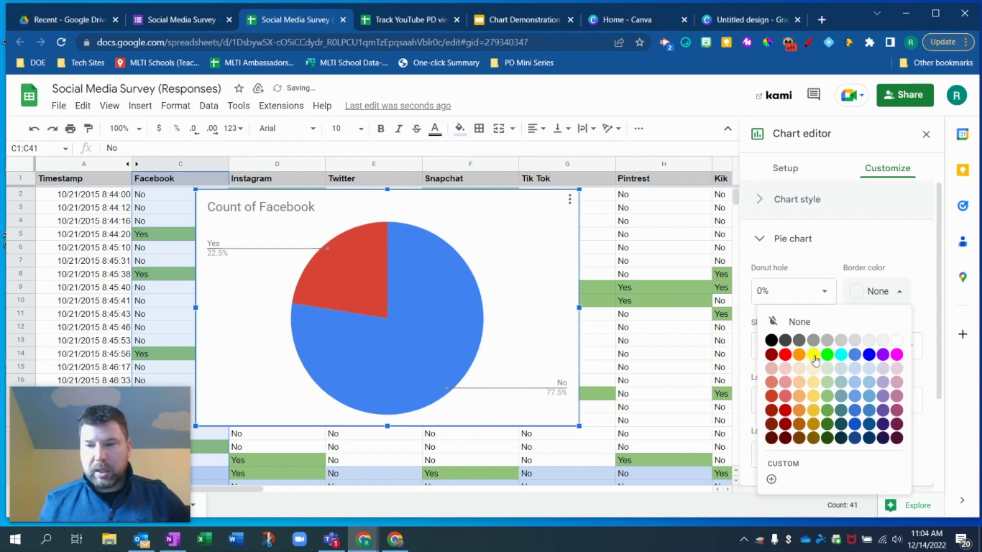
left_click(771, 340)
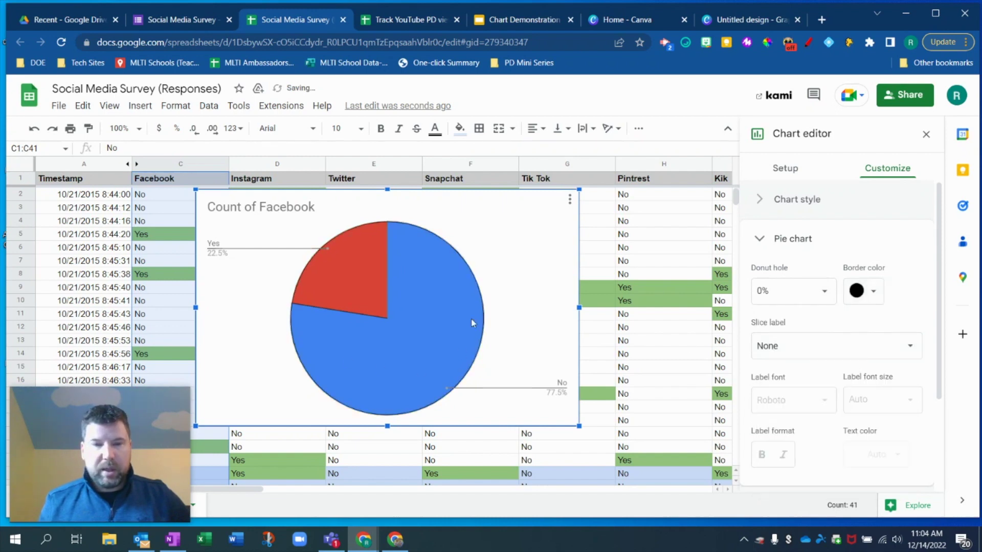
left_click(871, 302)
left_click(822, 320)
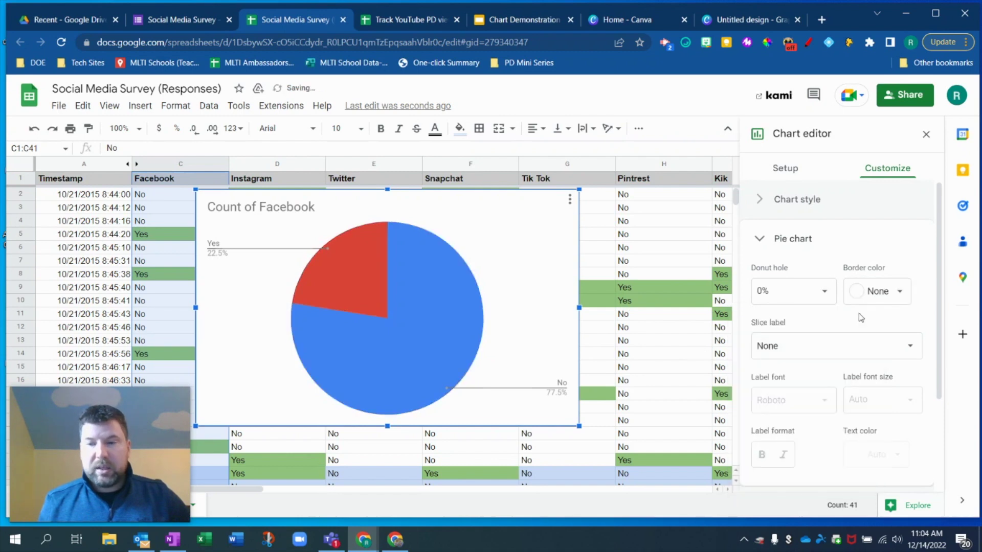
scroll(815, 340, "down", 3)
scroll(815, 339, "up", 3)
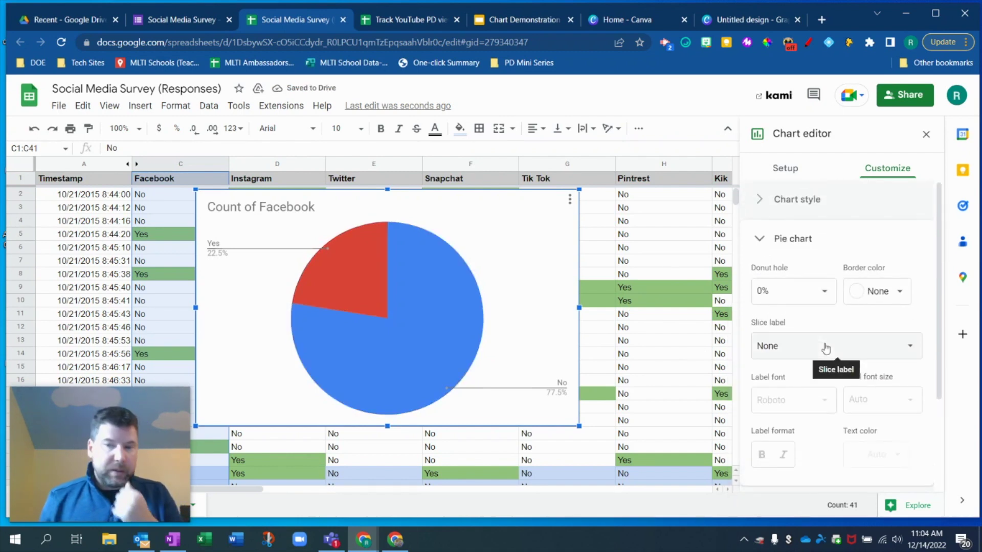
left_click(773, 247)
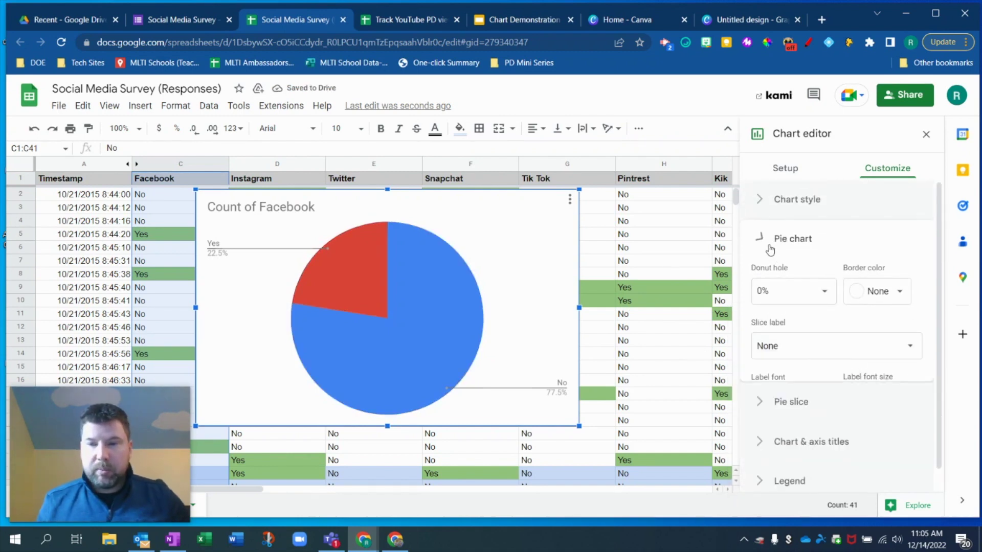
left_click(770, 278)
left_click(770, 278)
left_click(772, 279)
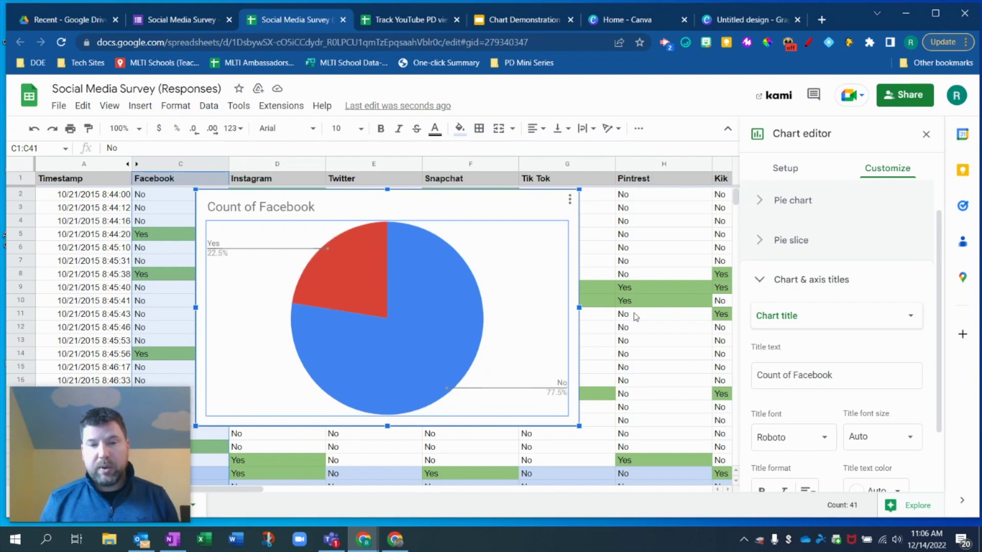
scroll(887, 185, "up", 1)
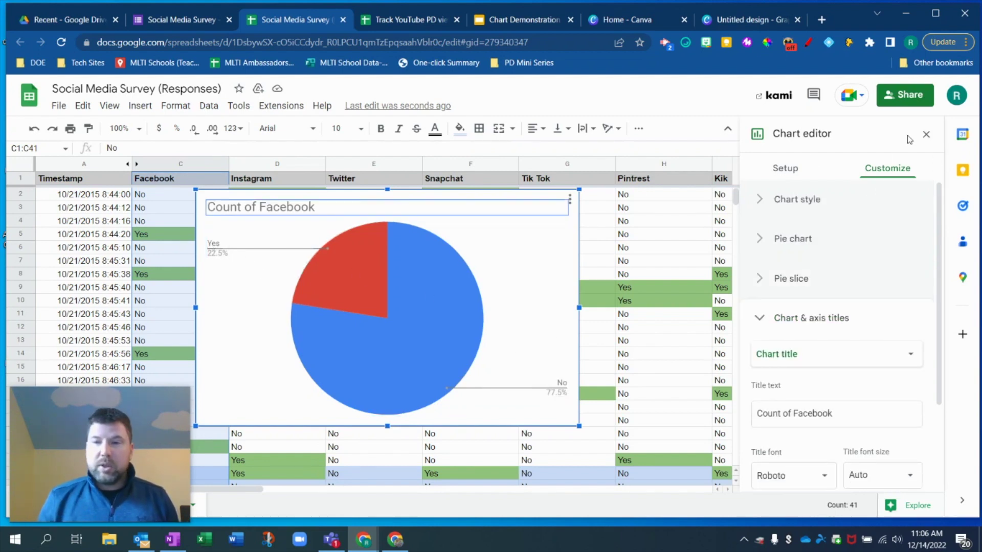
left_click(218, 249)
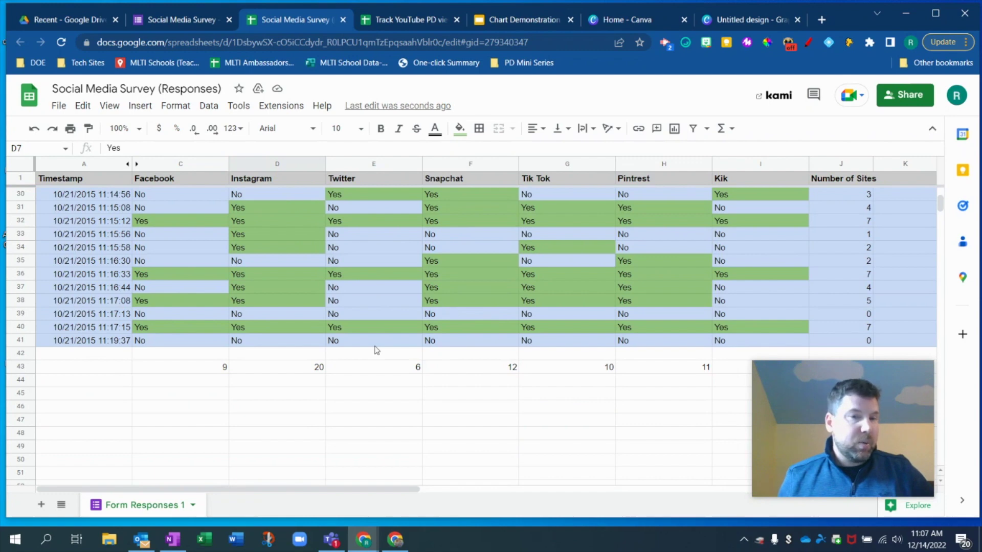
Select the Facebook and Instagram responses C1:D41, from D41 up to the headers
scroll(376, 351, "up", 2)
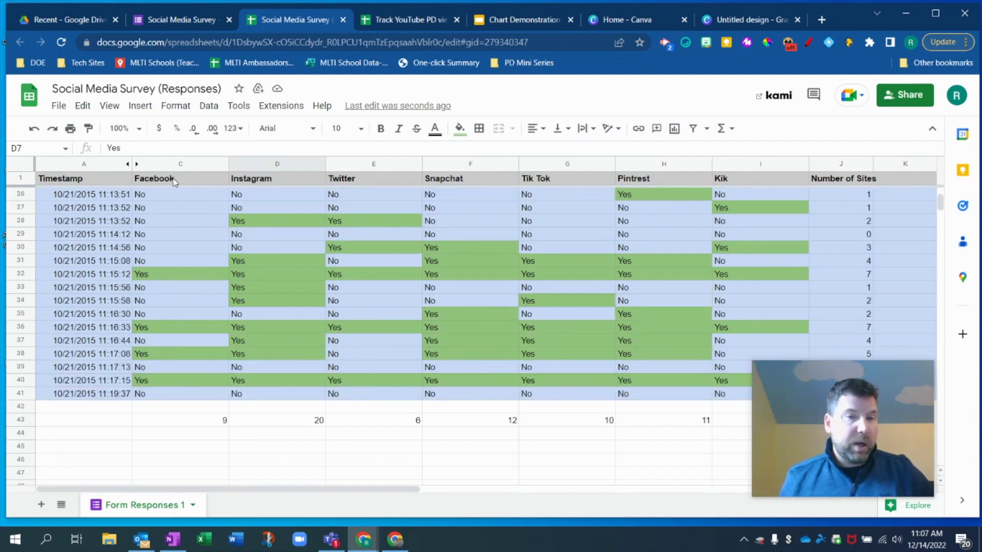
scroll(174, 182, "up", 10)
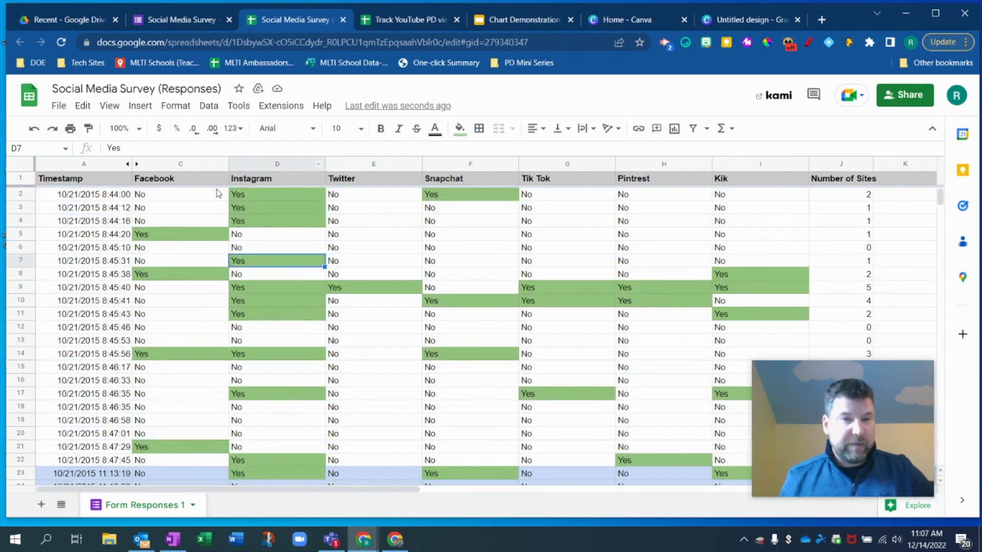
scroll(286, 214, "down", 8)
left_click(304, 405)
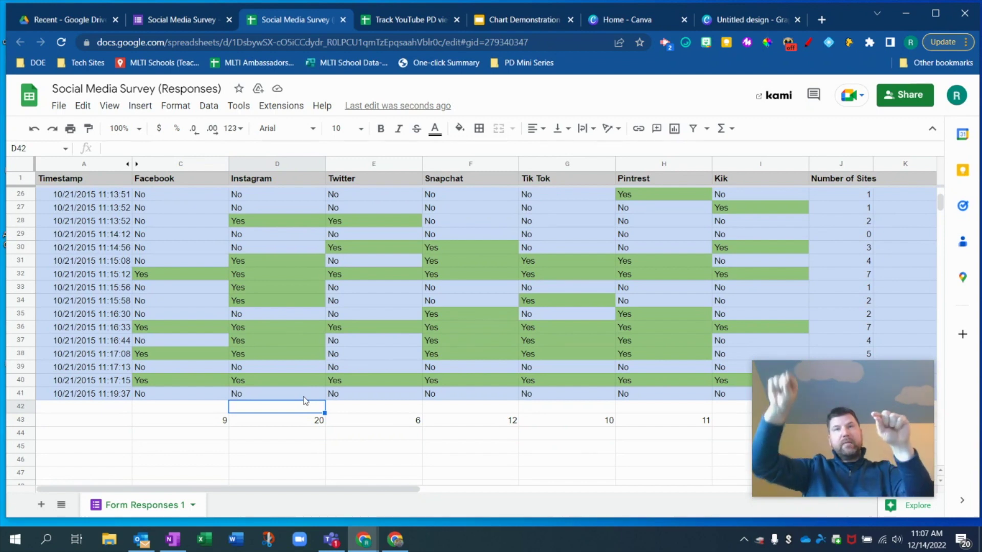
left_click(304, 397)
scroll(198, 348, "up", 10)
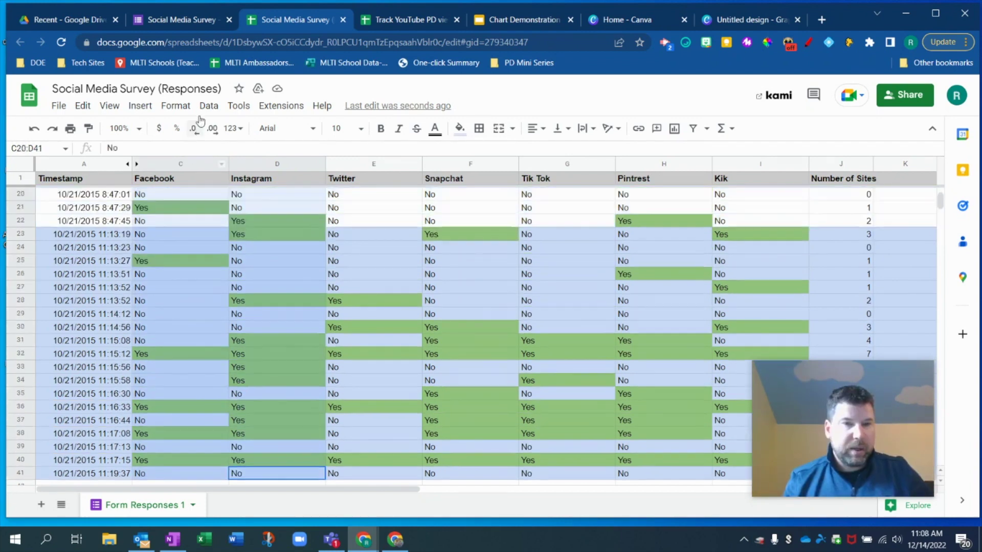
left_click(177, 203, "shift")
left_click(181, 177, "shift")
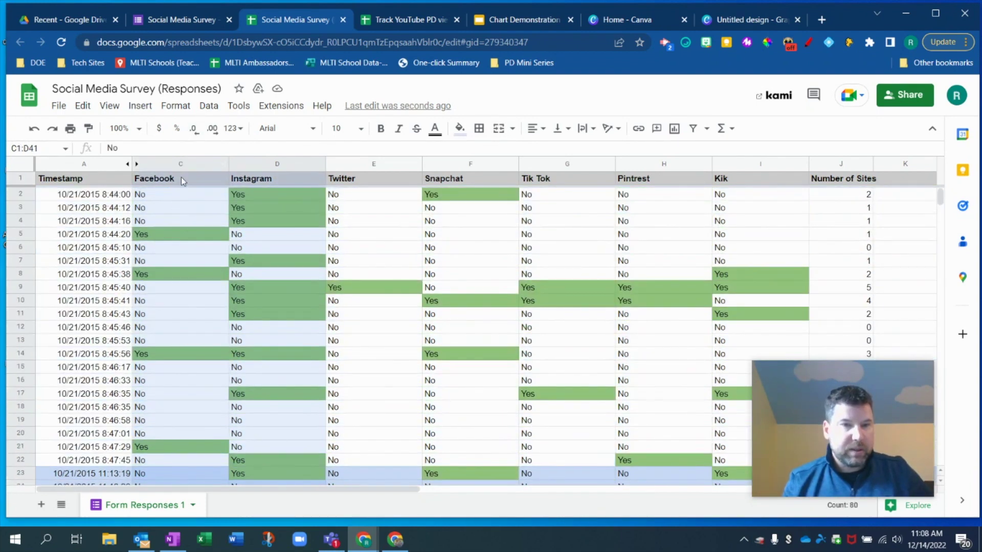
left_click(140, 105)
left_click(177, 223)
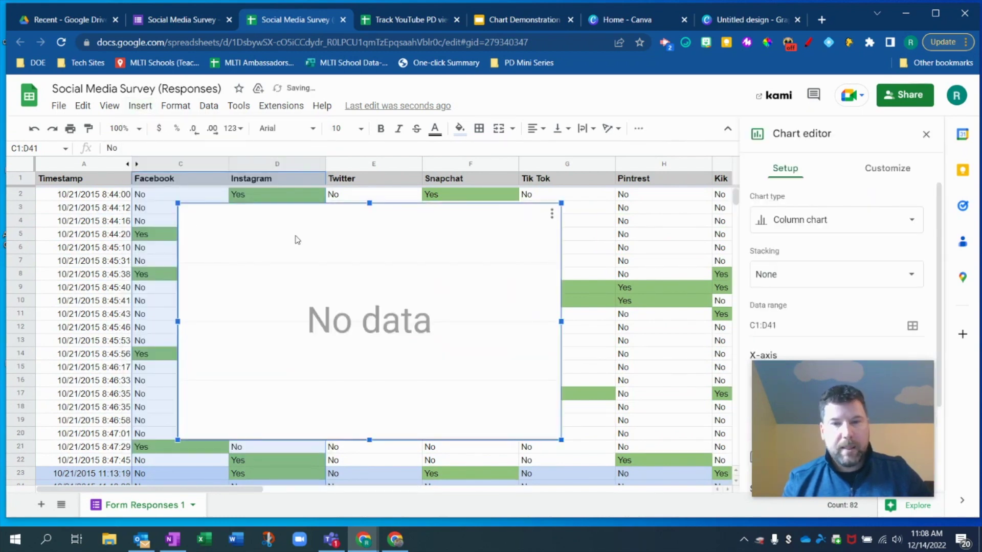
left_click_drag(904, 417, 136, 444)
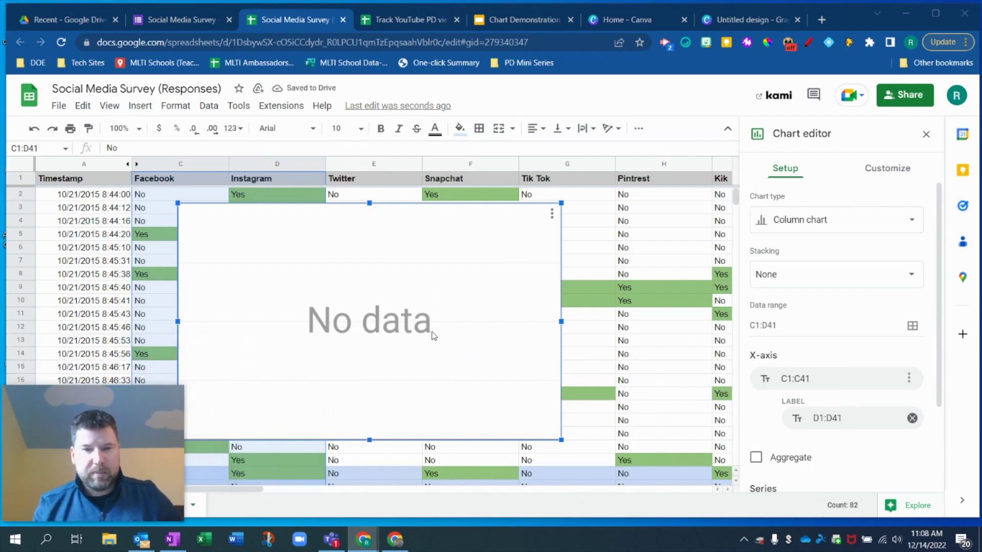
scroll(465, 316, "down", 2)
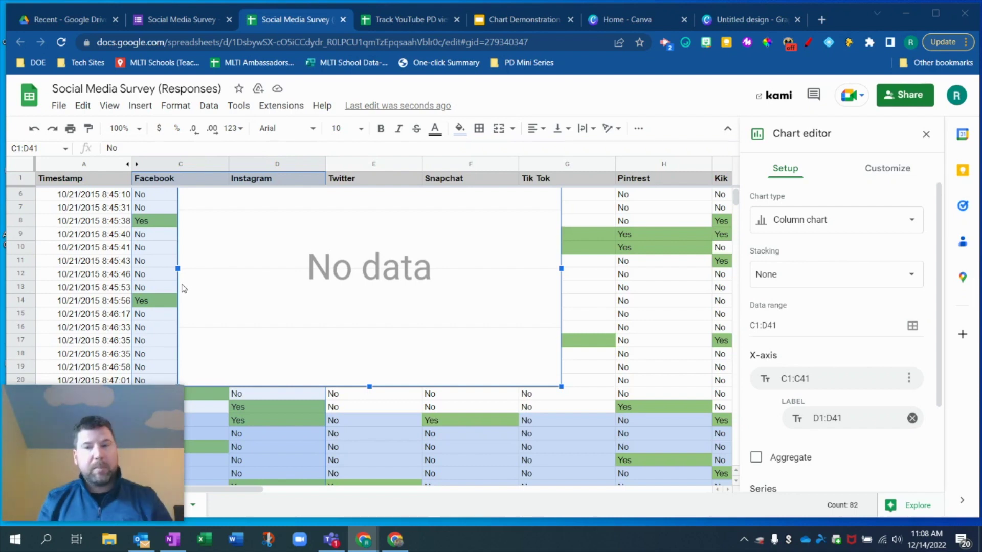
left_click(848, 226)
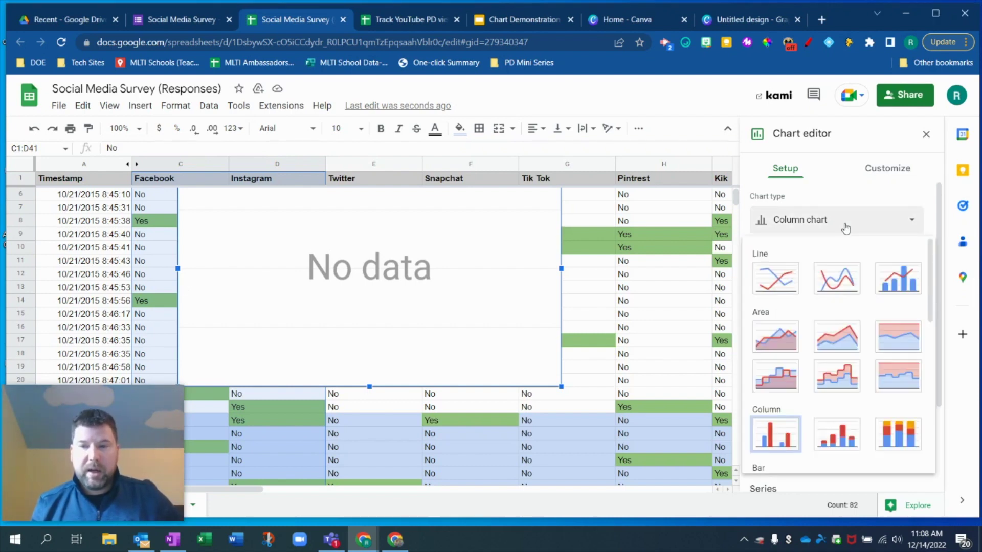
left_click(890, 292)
left_click(892, 221)
scroll(823, 348, "down", 3)
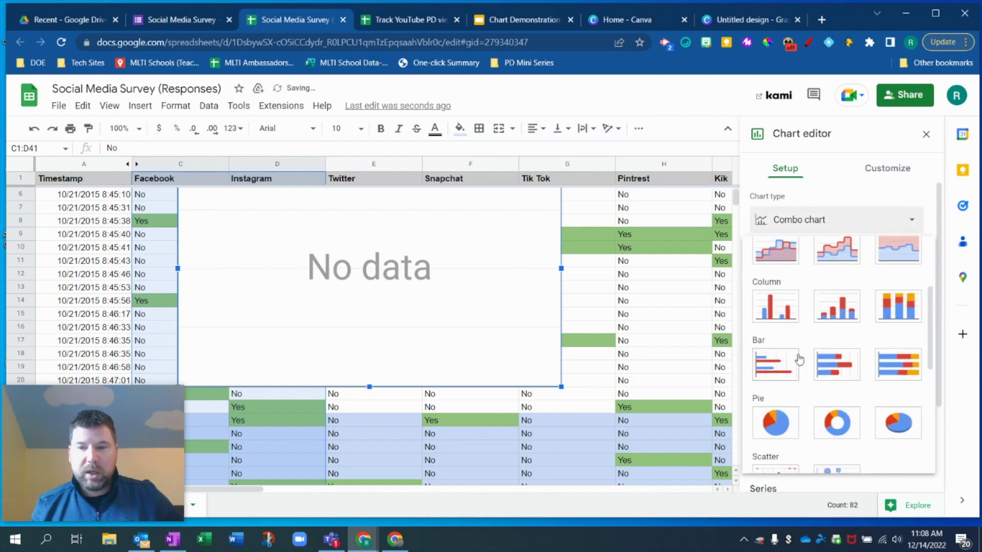
left_click(777, 307)
left_click(855, 218)
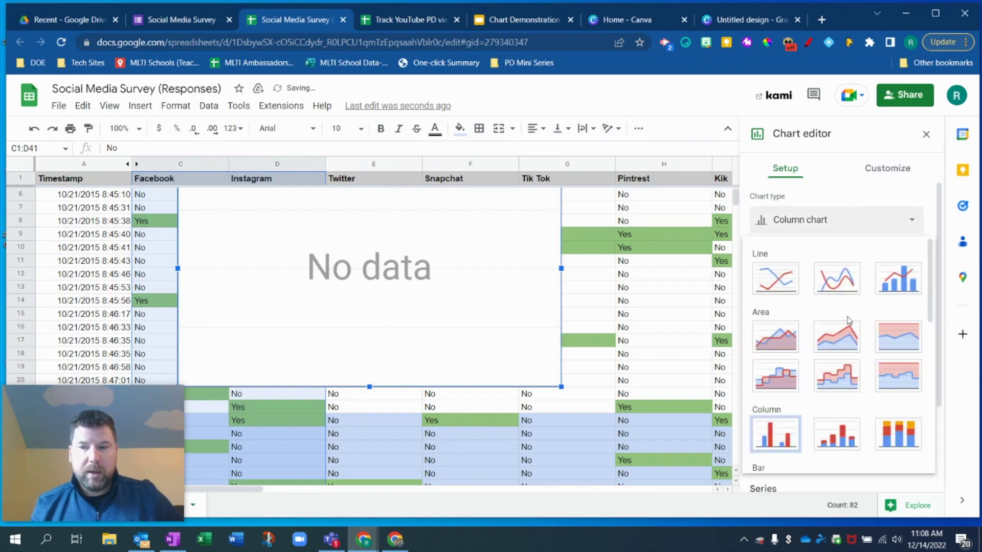
left_click(851, 360)
left_click(926, 134)
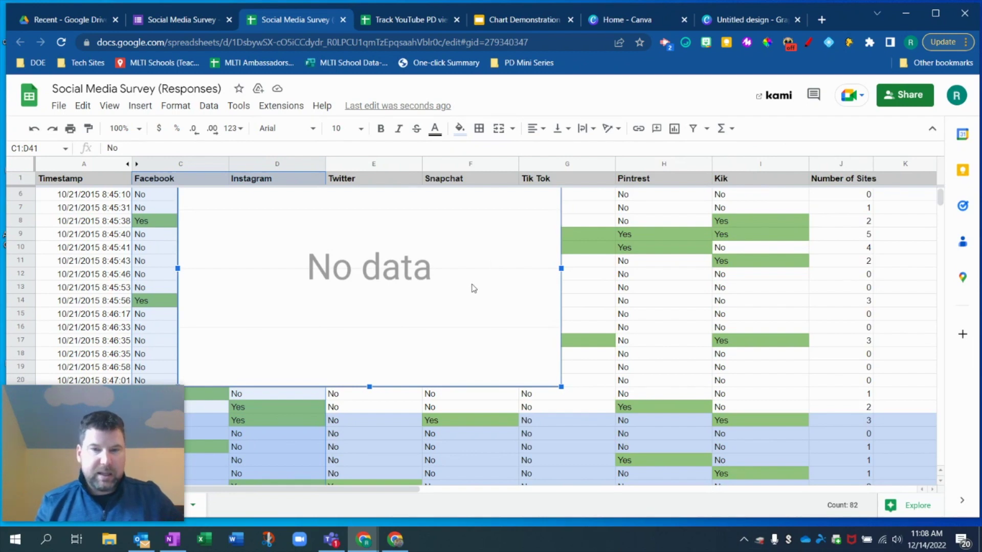
scroll(473, 289, "up", 2)
key("Delete")
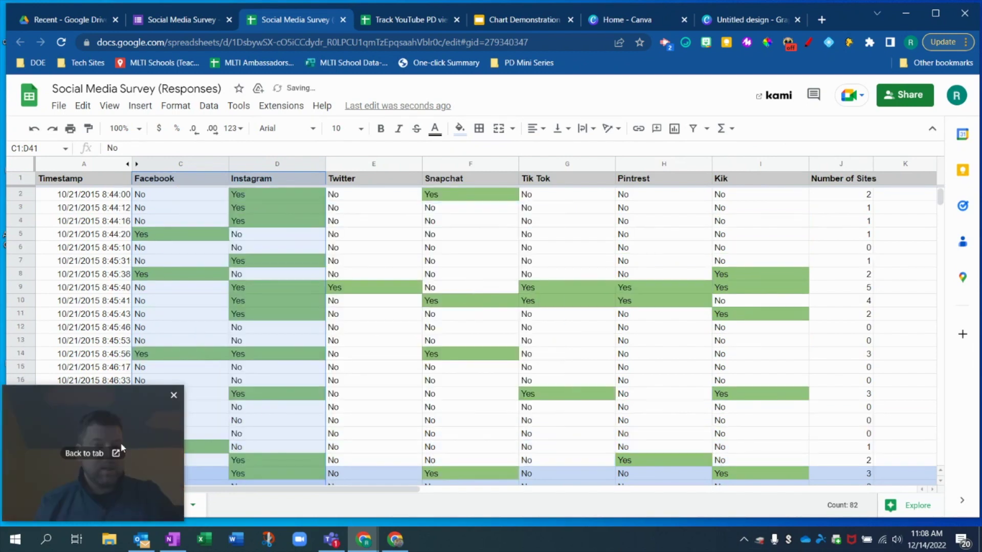
left_click_drag(122, 448, 917, 144)
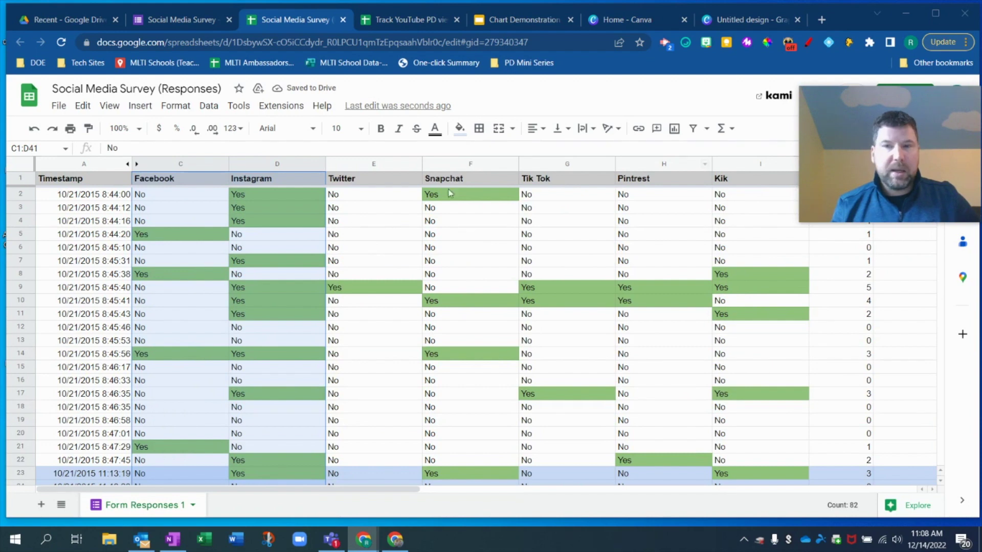
Label C42 'Facebook' and D42 'Instagram' above their Yes totals
scroll(248, 263, "down", 7)
left_click(207, 373)
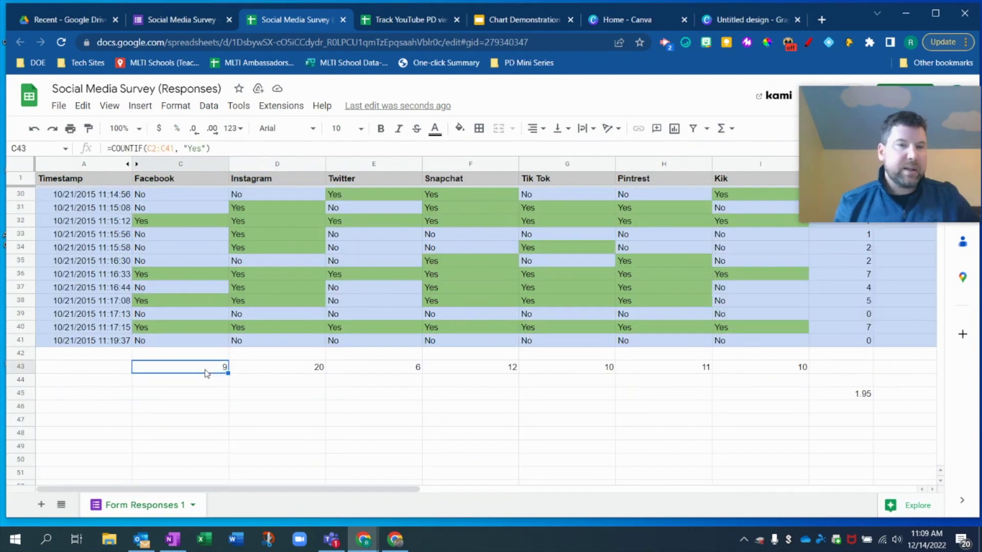
key("Right")
key("Right")
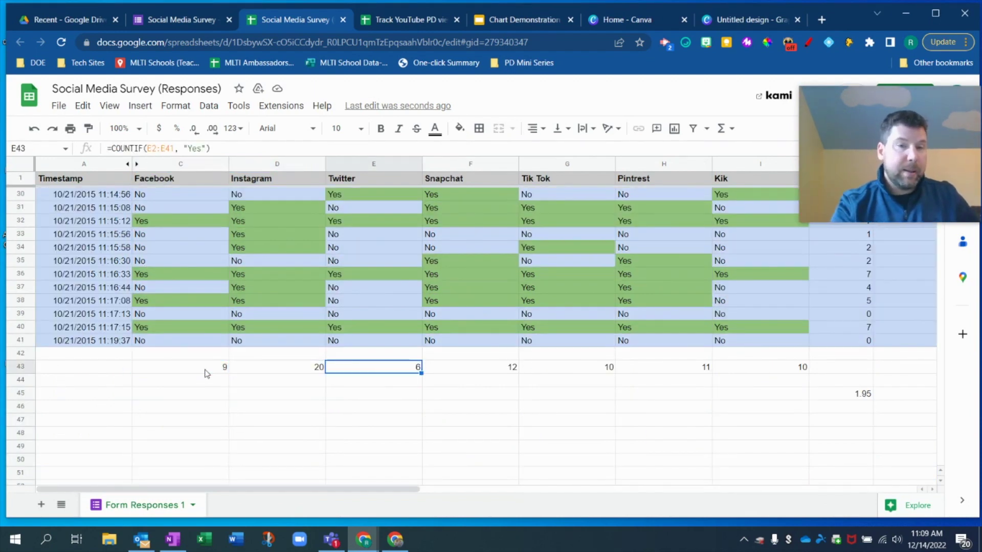
key("Left")
key("Left")
key("Up")
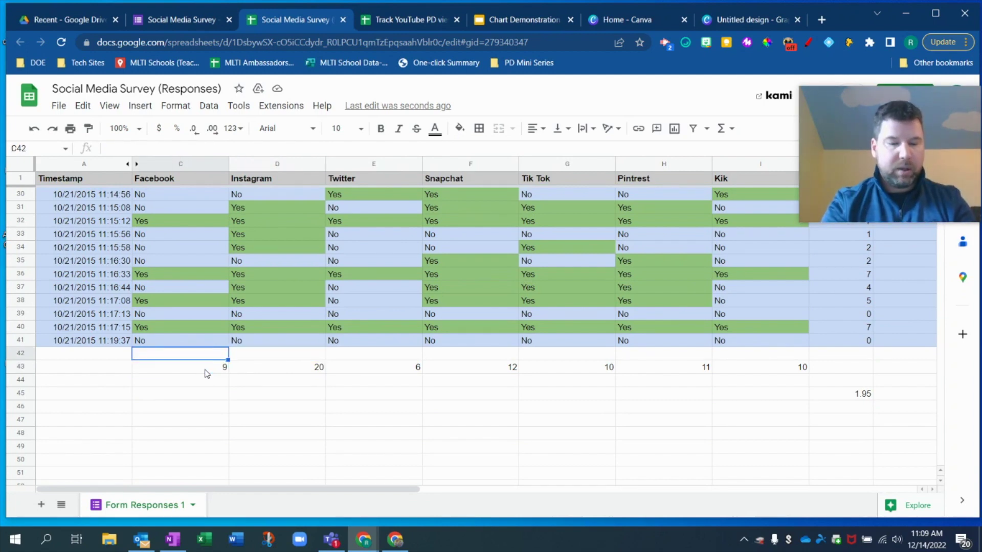
type("Facebook")
key("Tab")
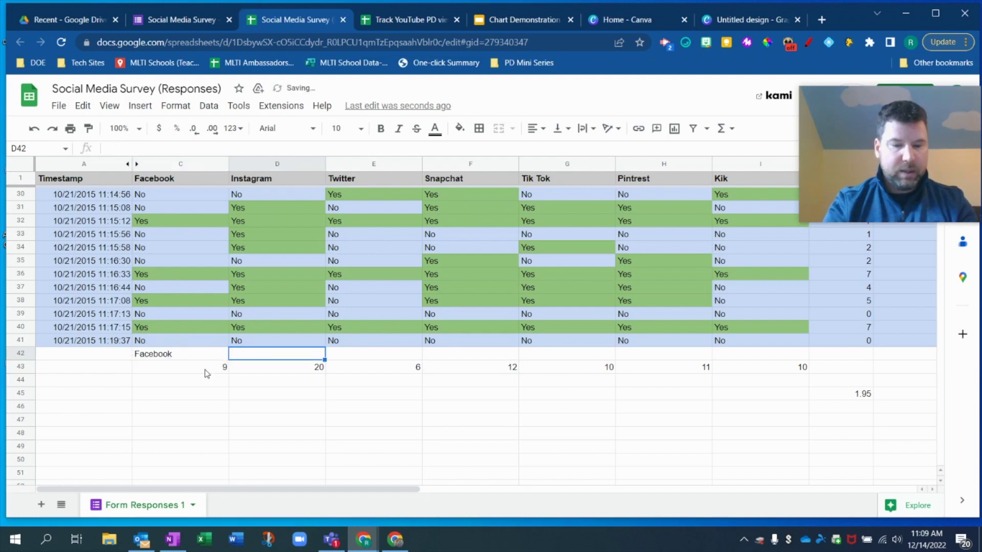
type("Instagram")
key("Tab")
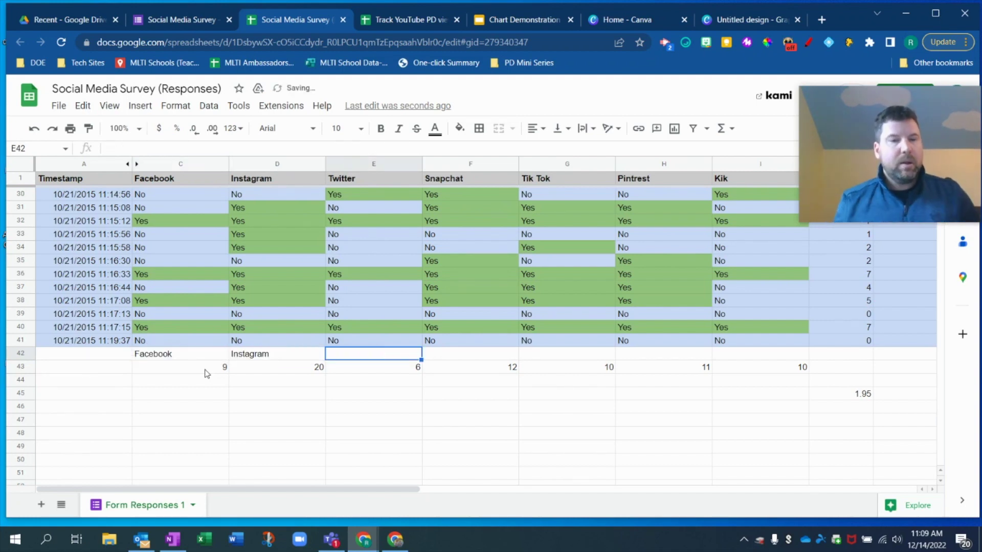
Check the total formulas in C43 and D43, then select C42:D43
left_click(206, 370)
left_click(237, 369)
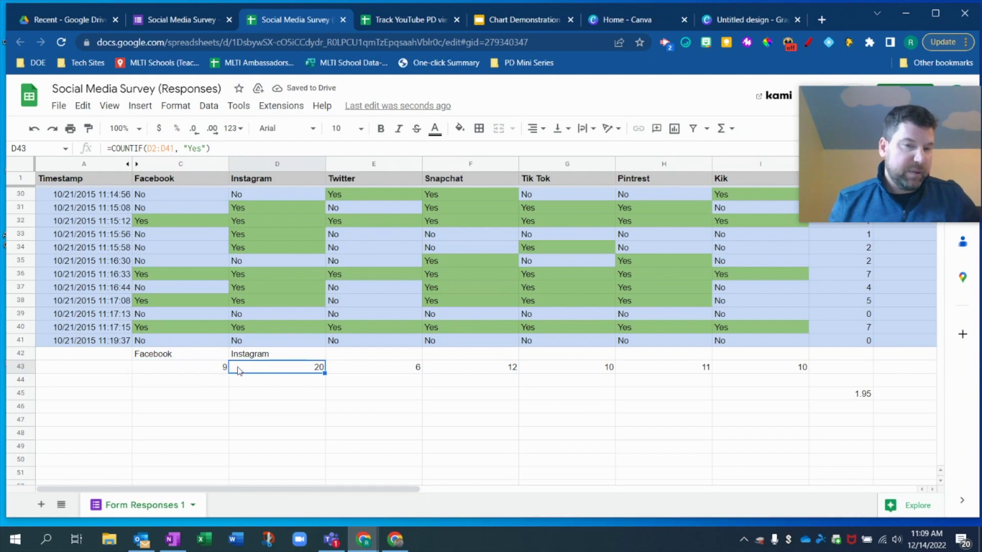
left_click_drag(209, 358, 277, 368)
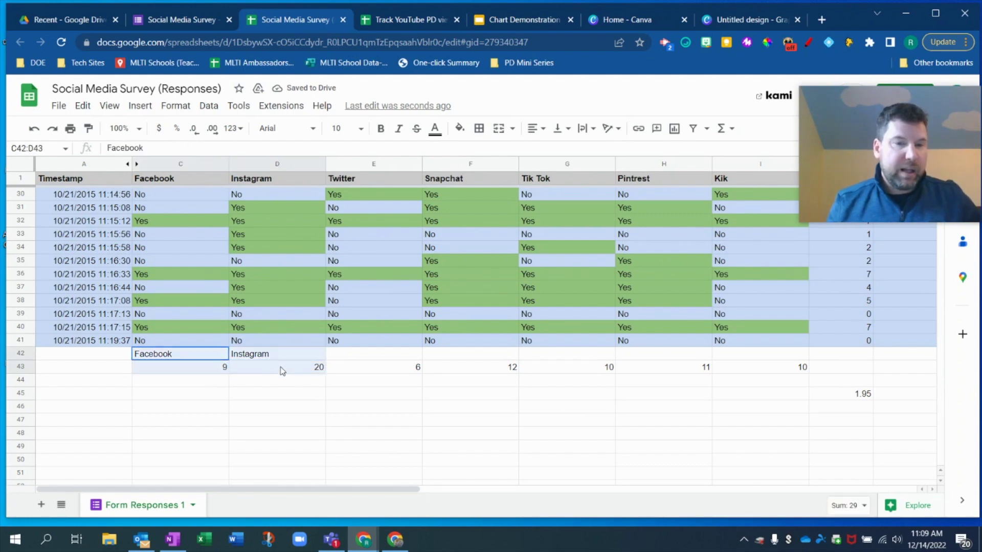
left_click(139, 105)
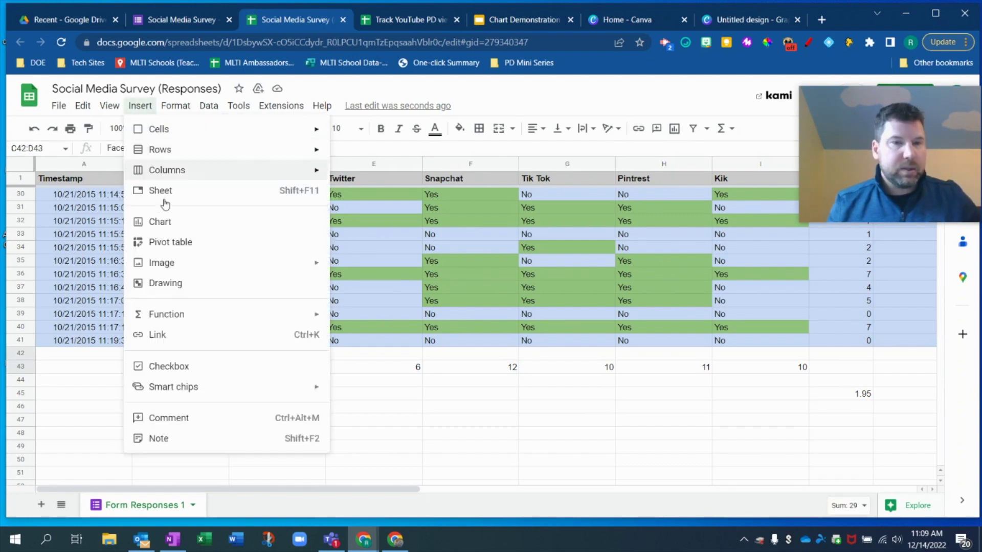
Insert a column chart from C42:D43 and position it over columns C–G, nudged up and left
left_click(197, 228)
left_click_drag(389, 295, 537, 302)
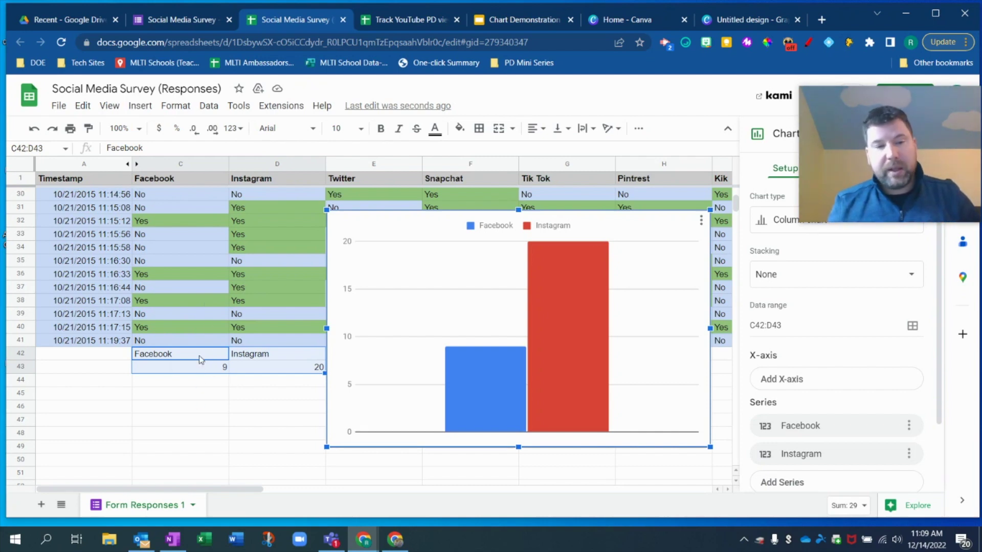
left_click_drag(475, 263, 271, 267)
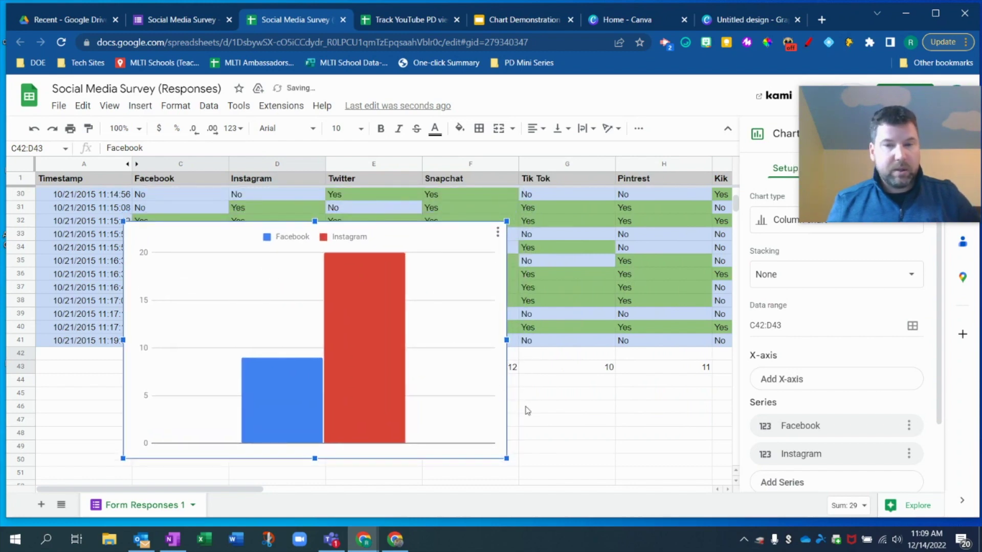
left_click_drag(460, 276, 316, 428)
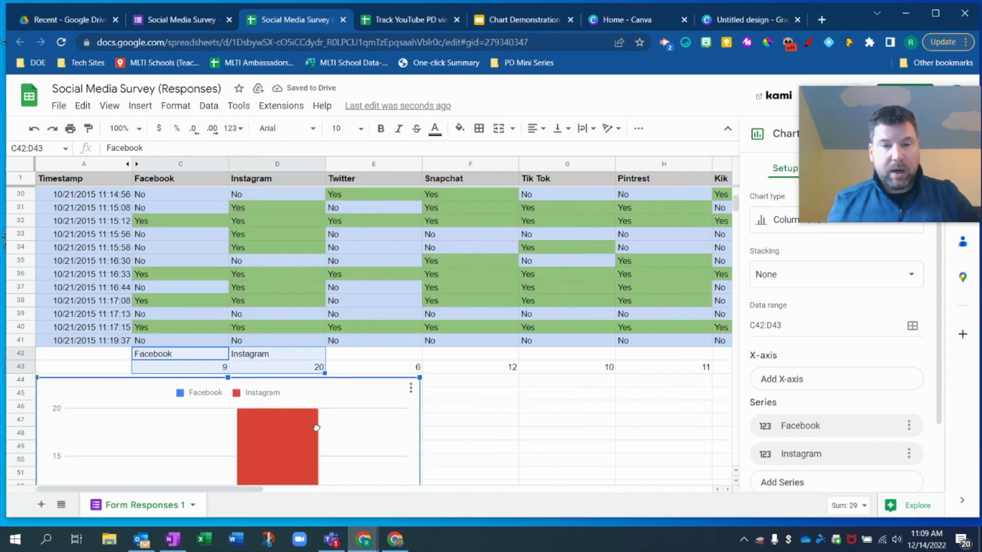
scroll(317, 427, "down", 3)
scroll(430, 356, "up", 3)
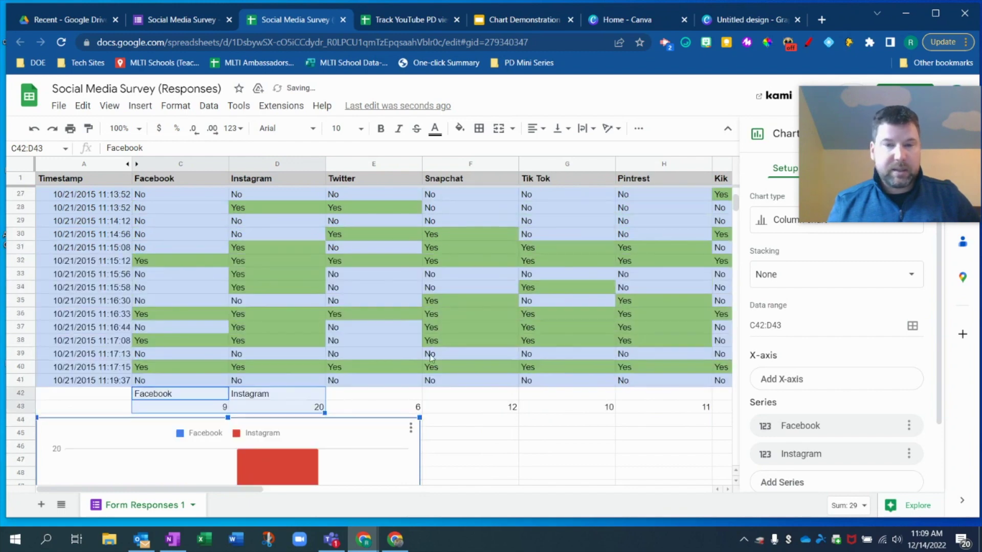
left_click_drag(361, 453, 534, 224)
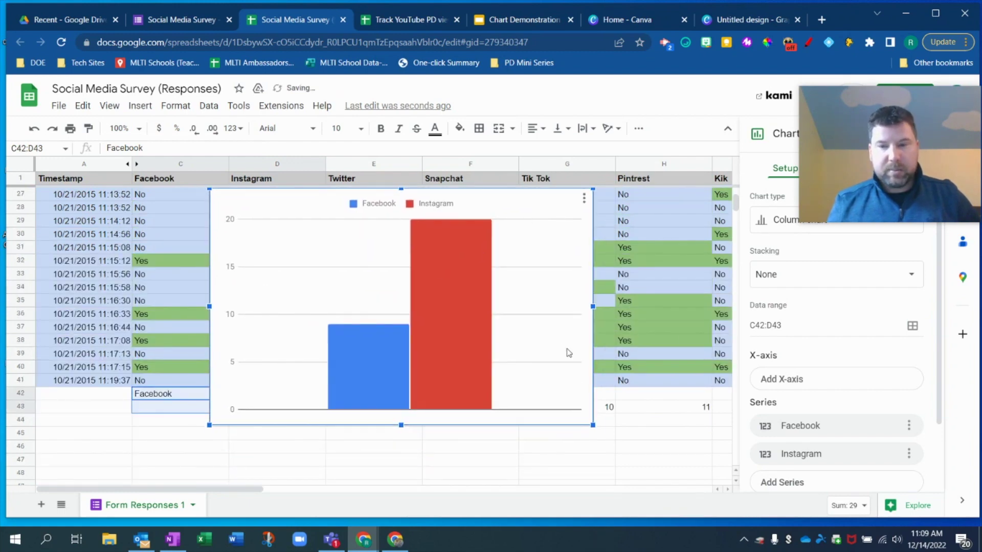
left_click_drag(879, 115, 90, 405)
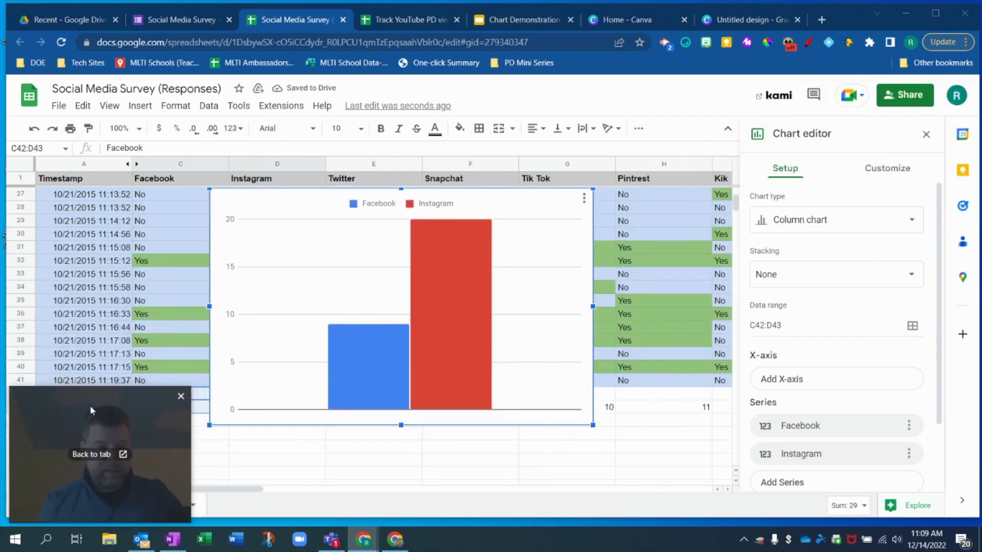
left_click_drag(548, 241, 546, 237)
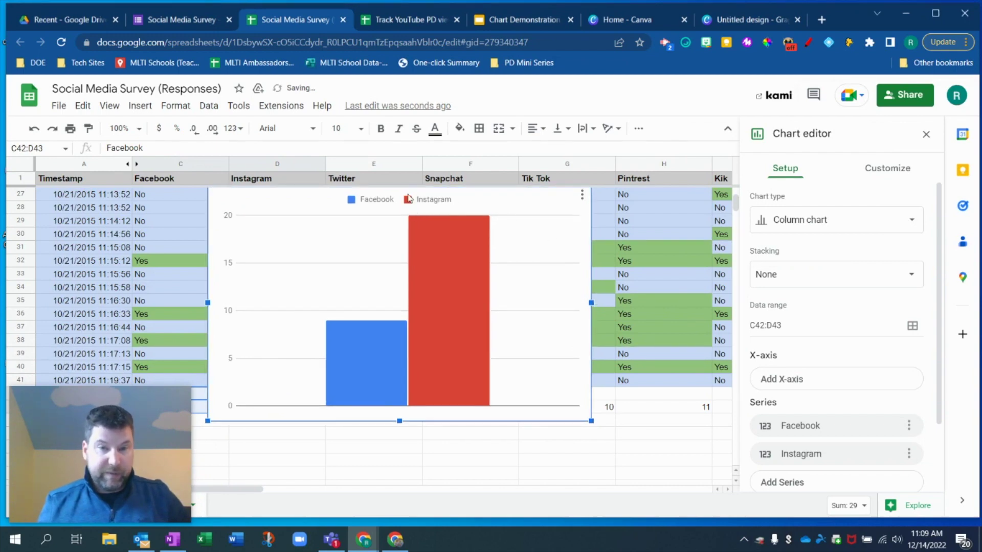
Open formatting for the Facebook legend and the Facebook and Instagram series
left_click(382, 200)
left_click(383, 202)
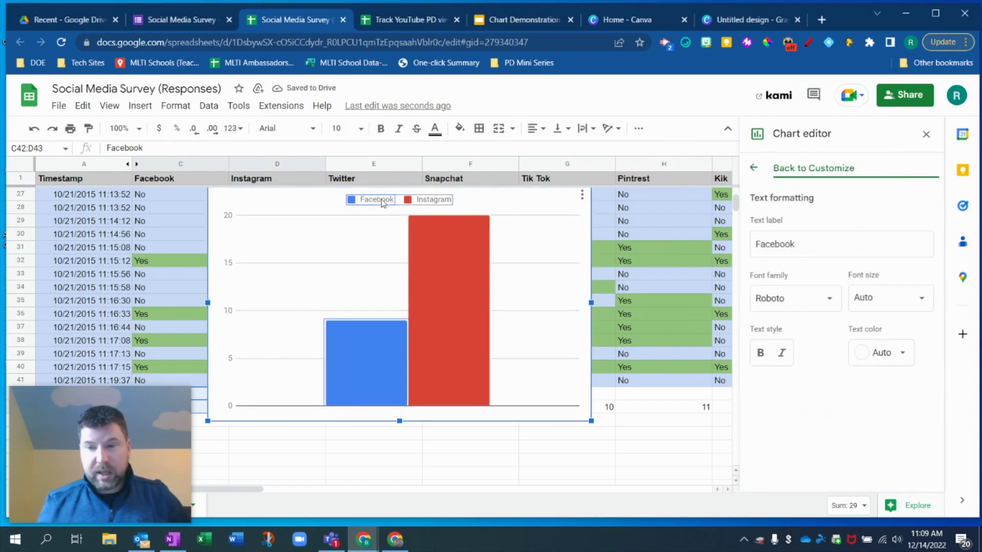
left_click(372, 363)
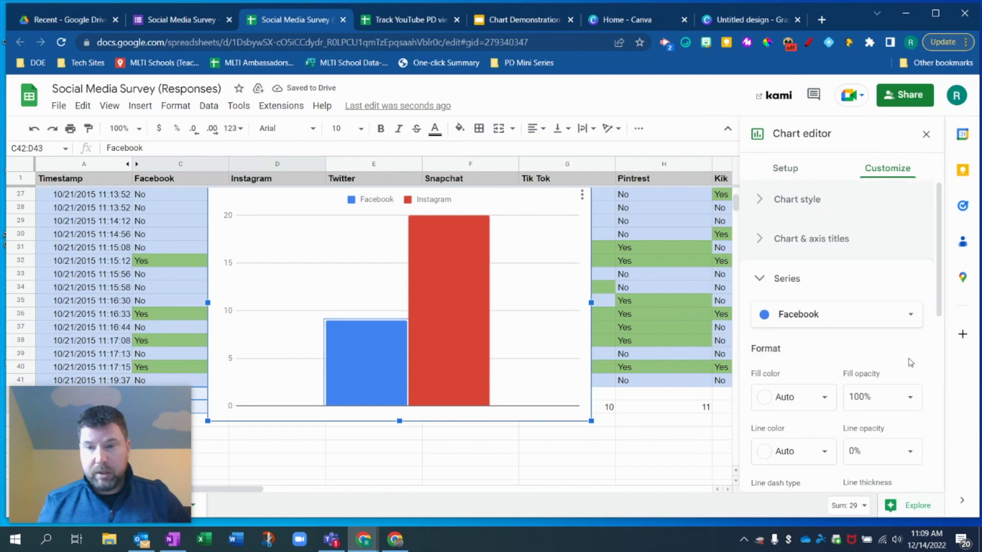
left_click(869, 323)
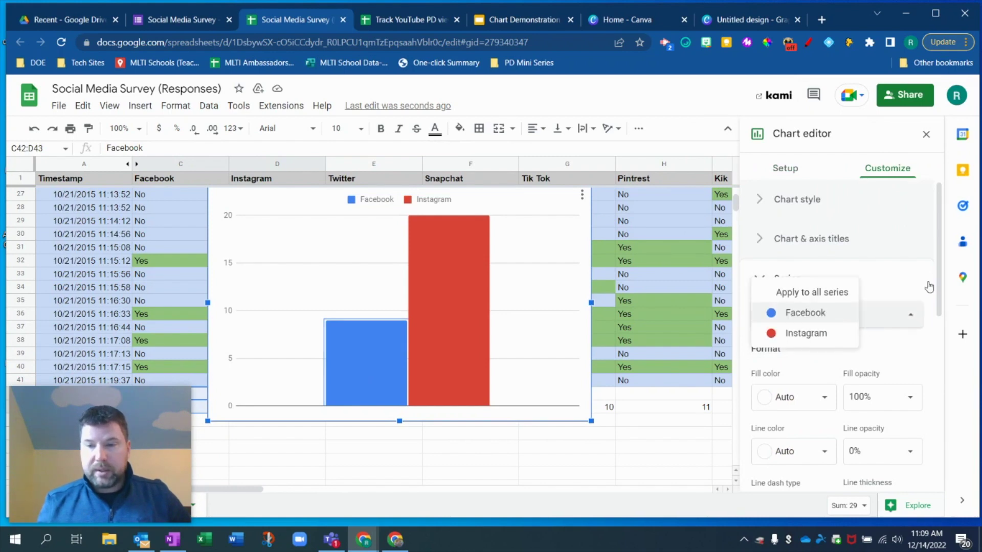
left_click(928, 285)
left_click(935, 281)
left_click(819, 285)
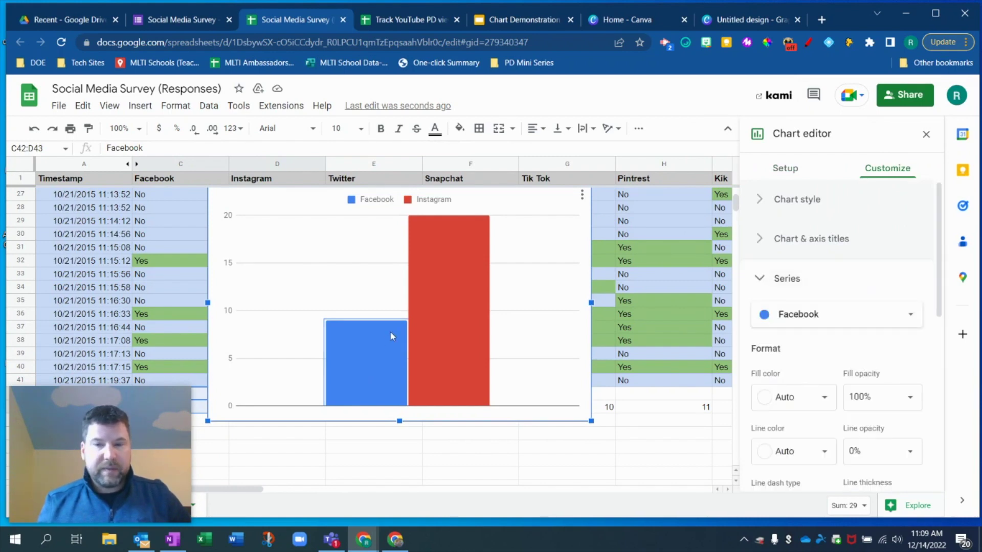
left_click(449, 307)
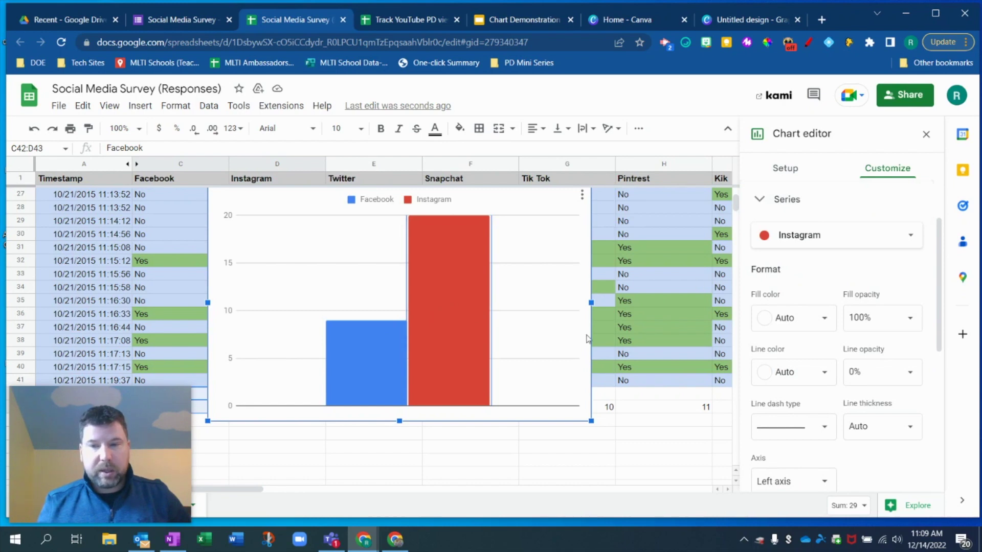
Show data labels on the Instagram (20) and Facebook (9) bars
scroll(588, 339, "up", 2)
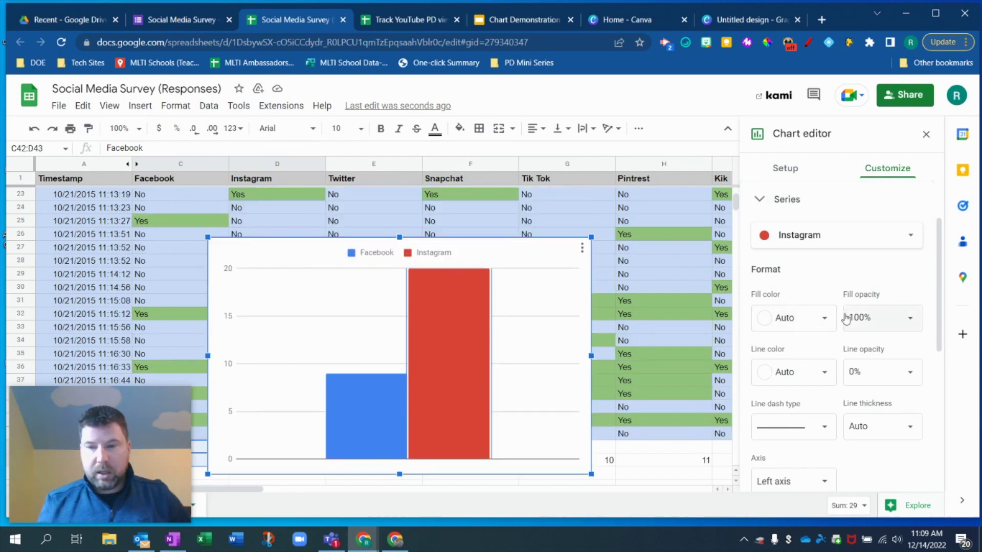
scroll(846, 318, "down", 3)
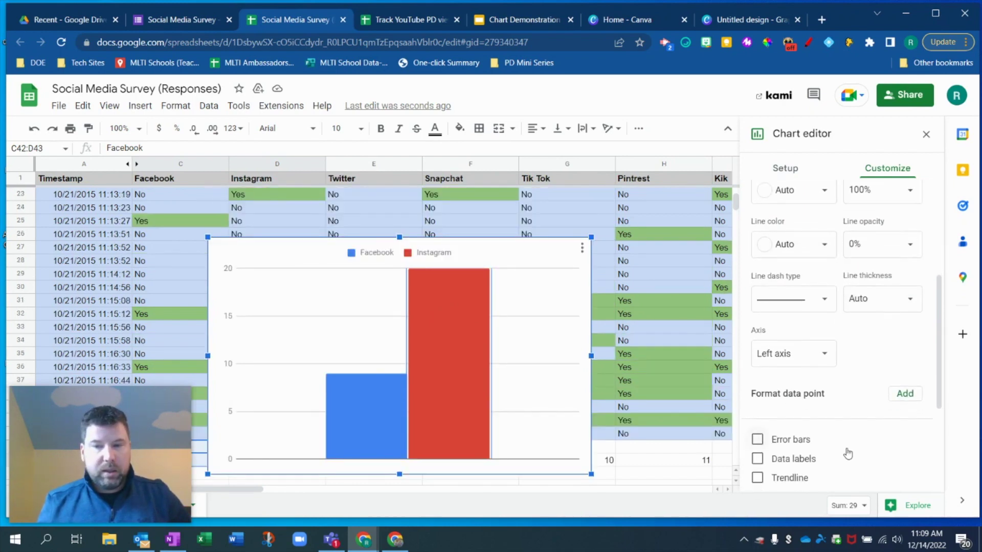
scroll(843, 445, "down", 1)
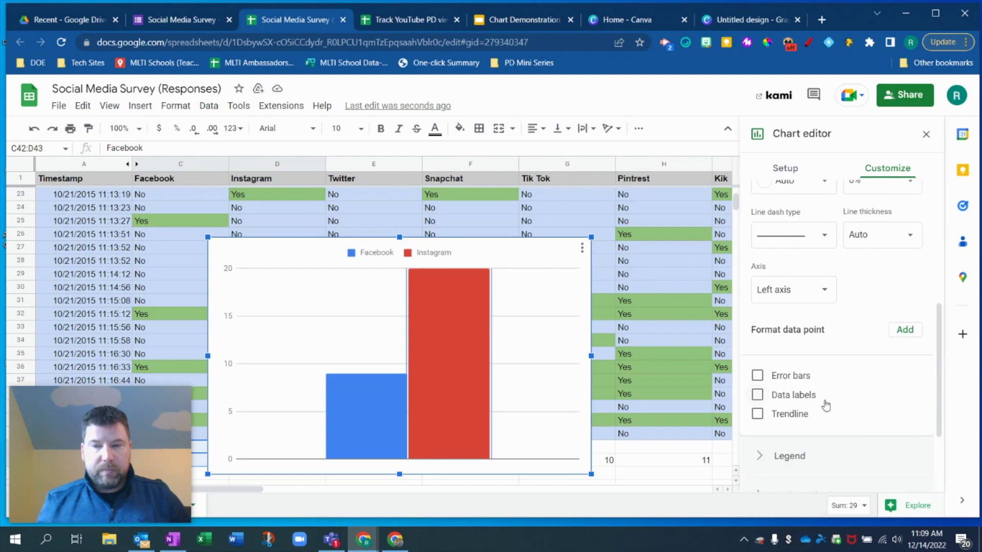
left_click(794, 397)
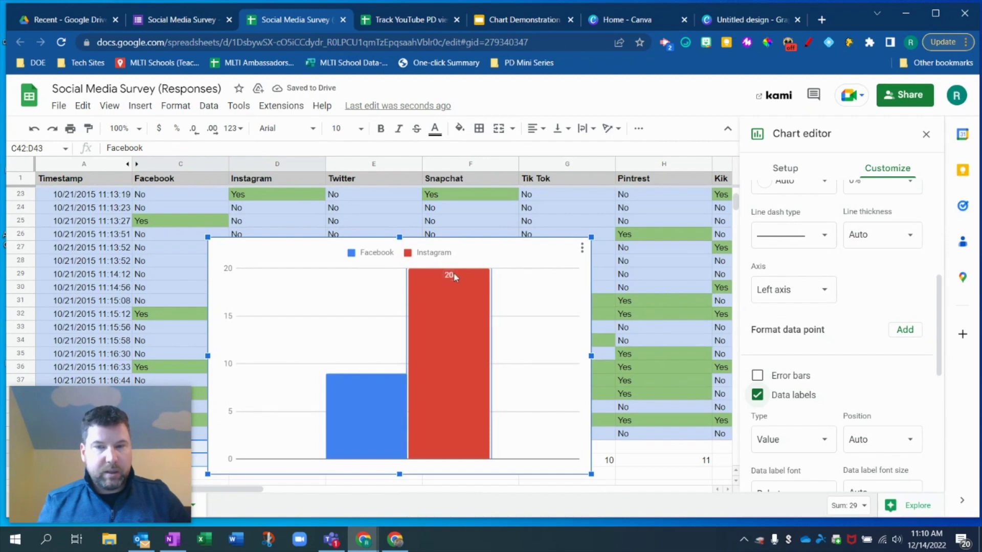
left_click(370, 397)
scroll(813, 391, "down", 2)
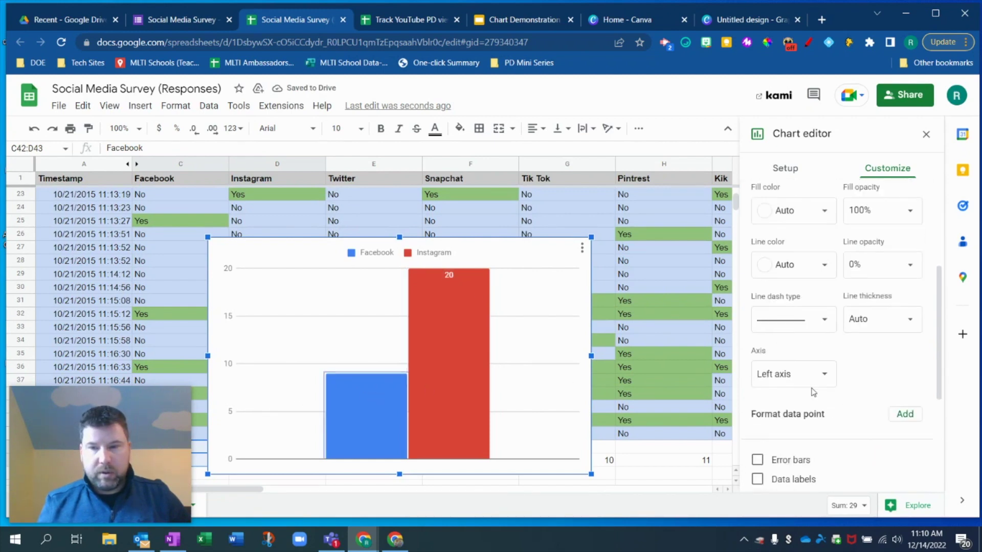
left_click(805, 459)
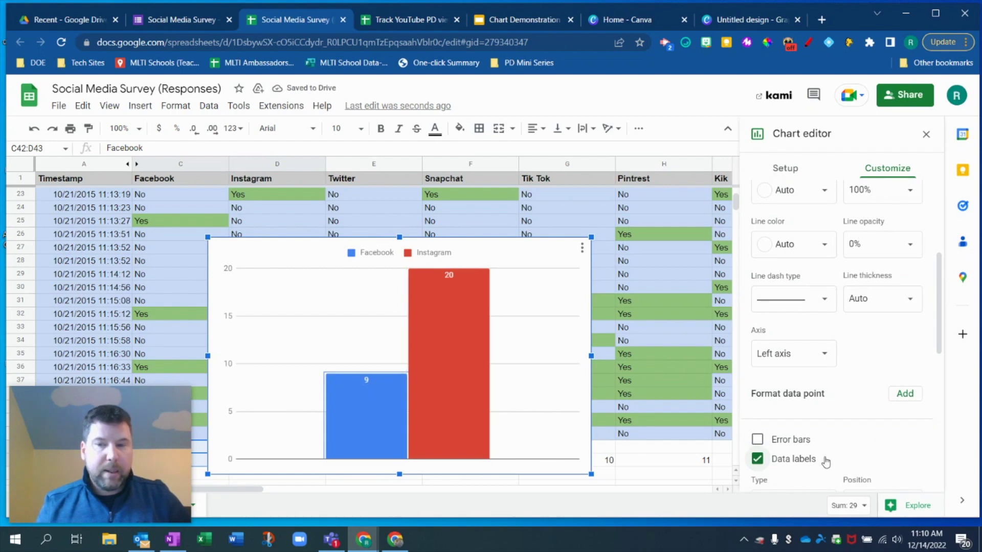
Remove both data labels again and bring up the Facebook legend's text formatting
left_click(807, 459)
scroll(812, 399, "down", 1)
scroll(812, 399, "down", 2)
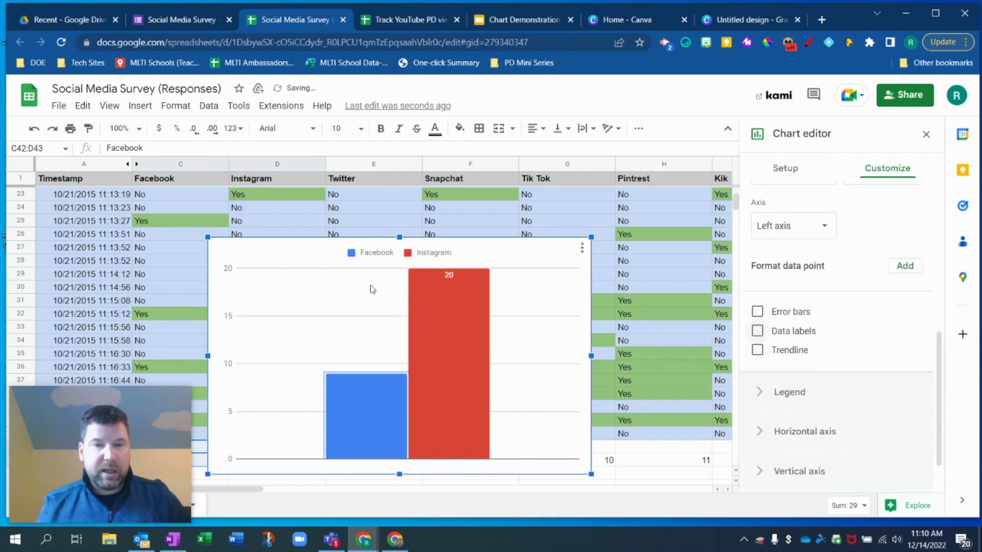
left_click(480, 330)
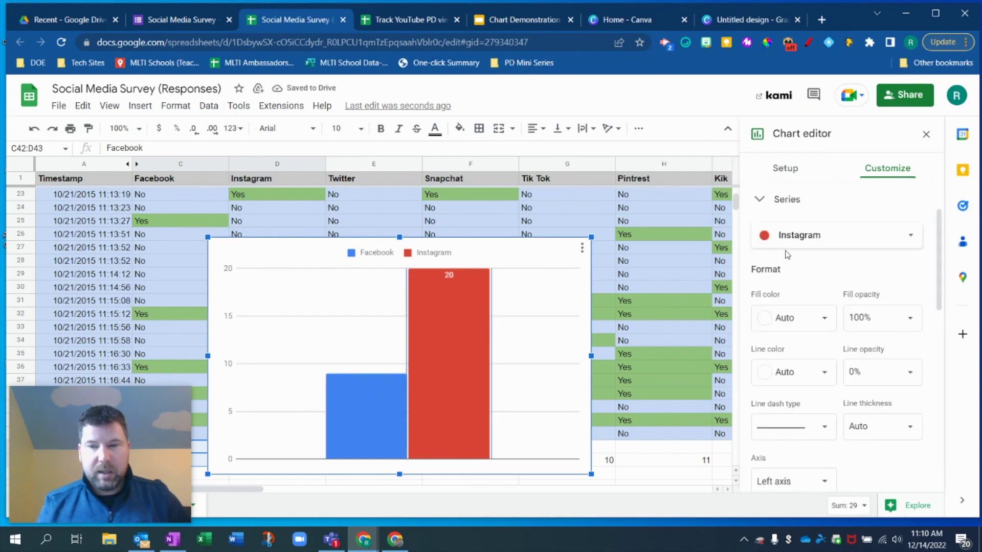
scroll(811, 351, "down", 3)
left_click(797, 459)
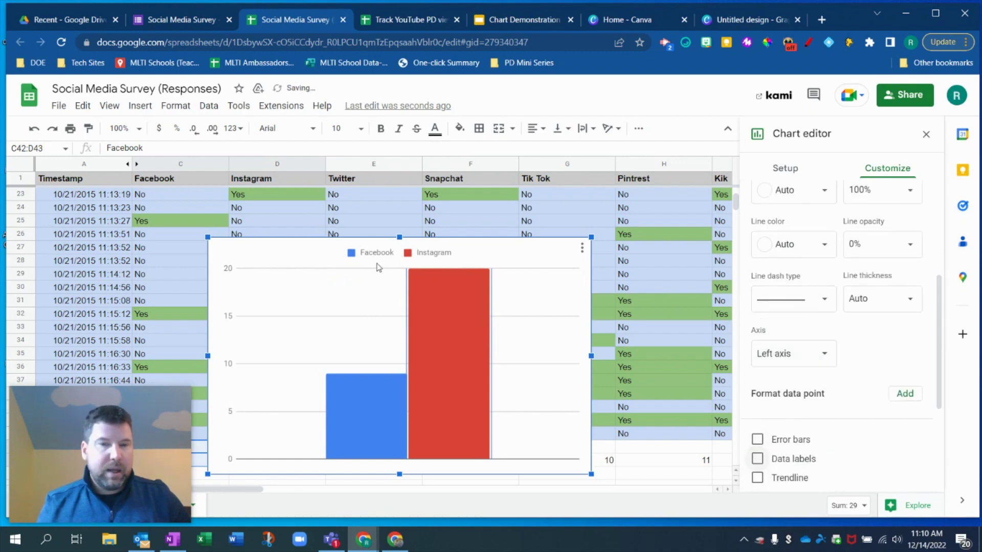
left_click(377, 252)
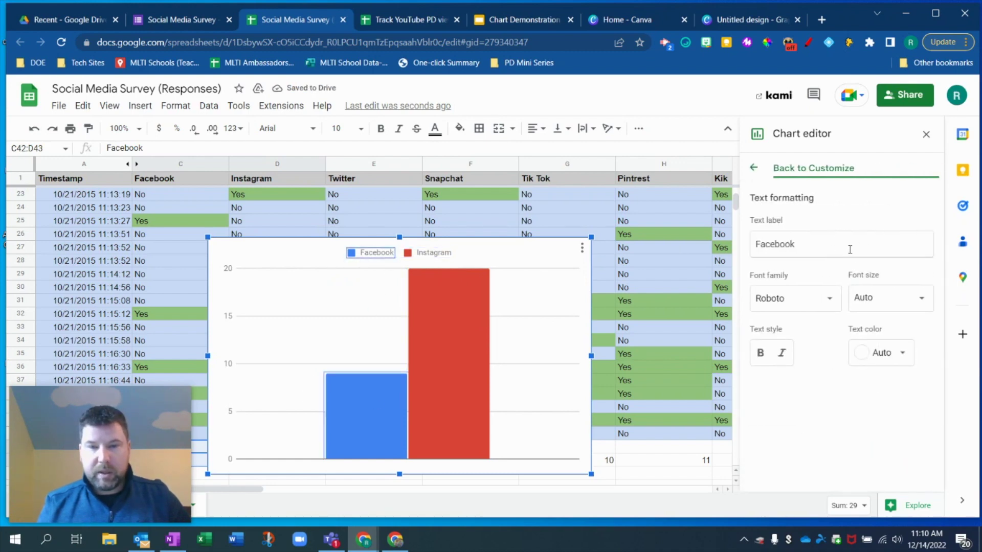
left_click(225, 317)
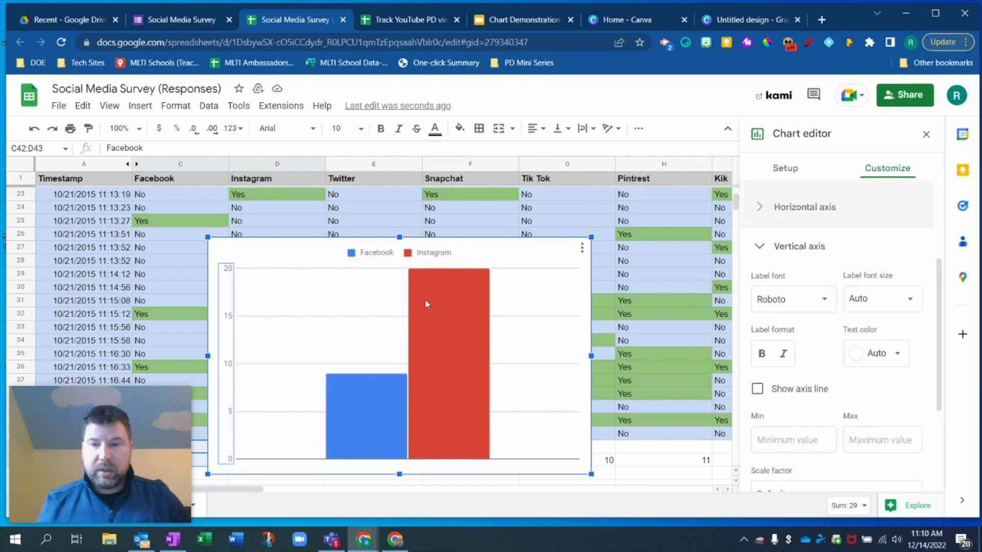
Turn the vertical axis line on and off again, then close the chart editor
scroll(845, 286, "down", 1)
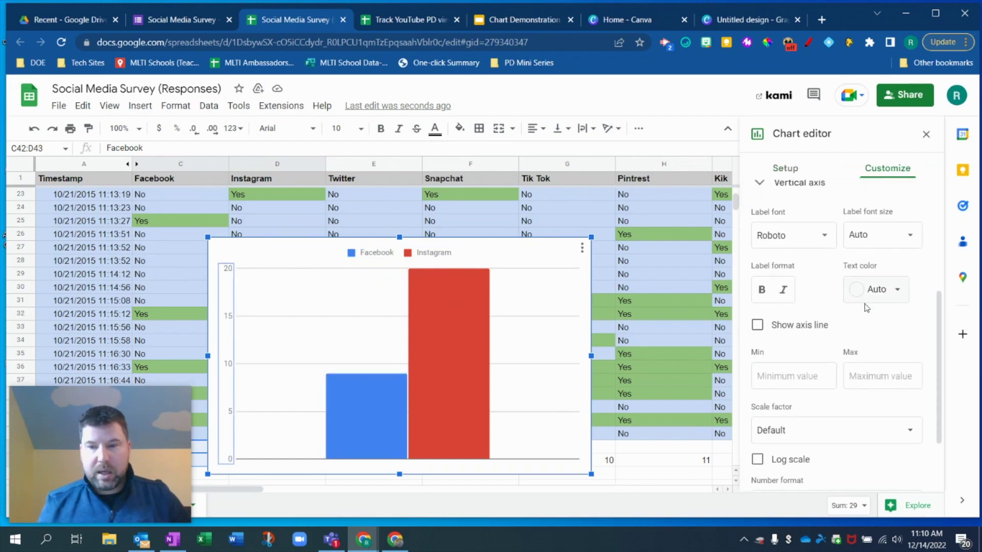
left_click(802, 327)
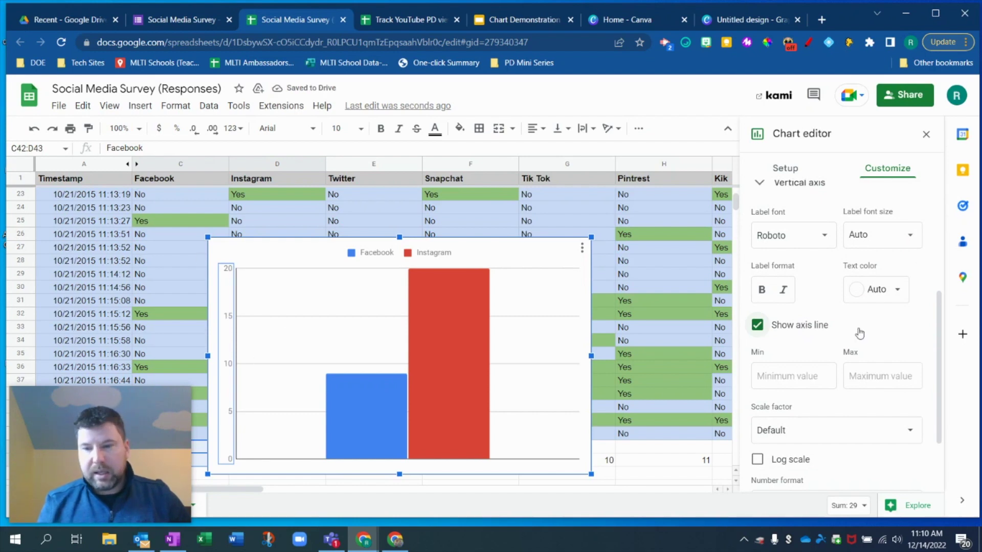
scroll(850, 324, "down", 2)
scroll(869, 319, "up", 2)
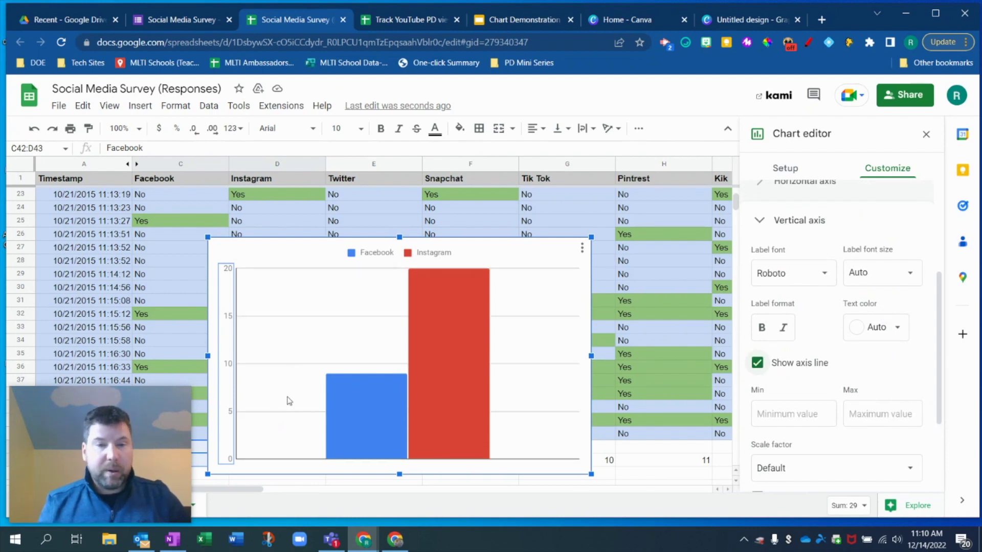
left_click(802, 365)
scroll(818, 358, "up", 1)
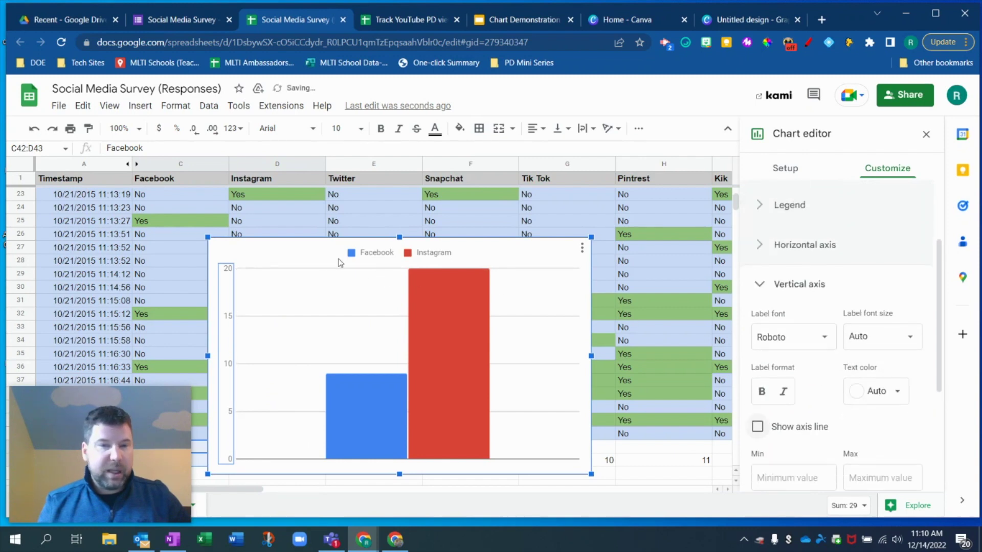
left_click(836, 246)
left_click(836, 245)
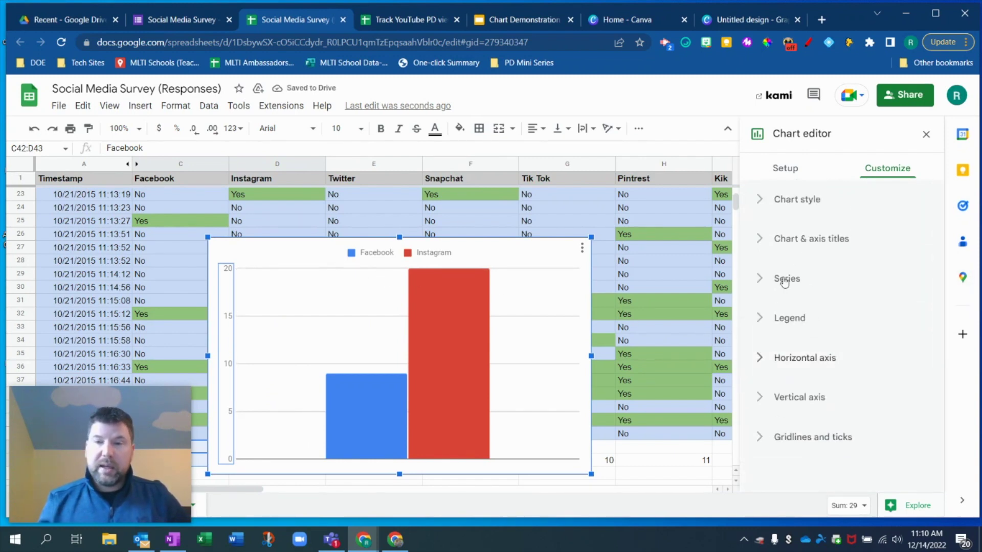
left_click(926, 133)
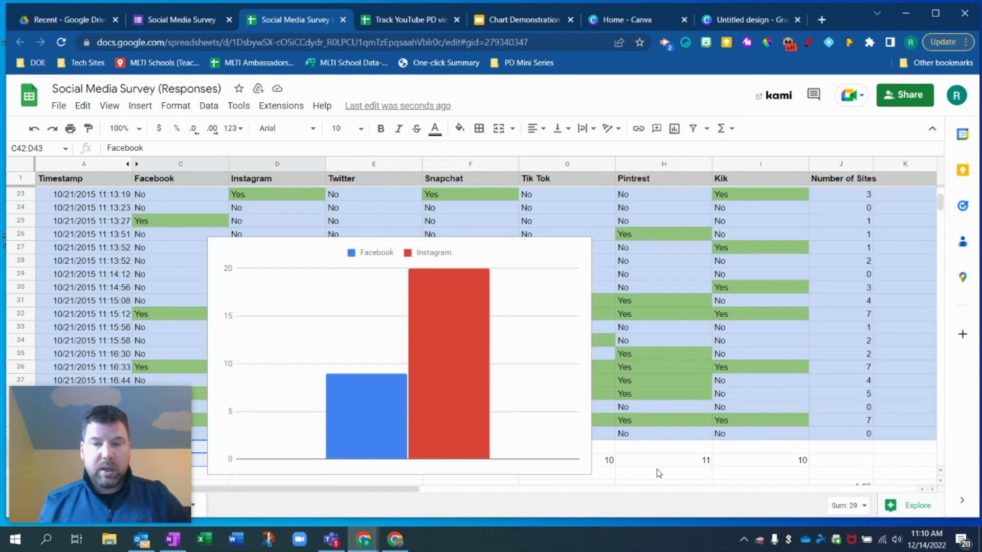
scroll(656, 468, "down", 1)
Shift the Facebook vs Instagram chart right and up over columns D–H, then copy it
scroll(609, 447, "up", 2)
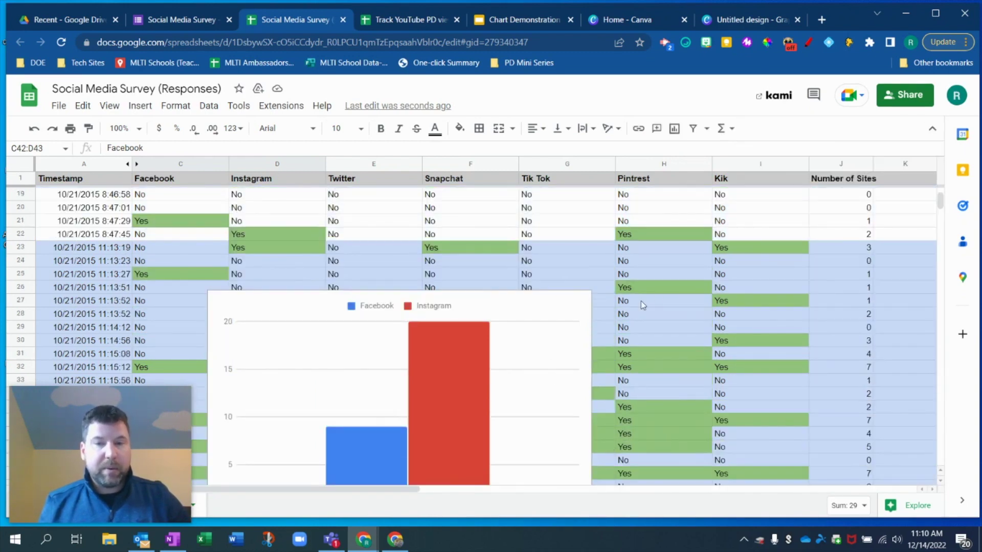
scroll(629, 301, "down", 4)
left_click(548, 280)
left_click_drag(539, 223, 580, 302)
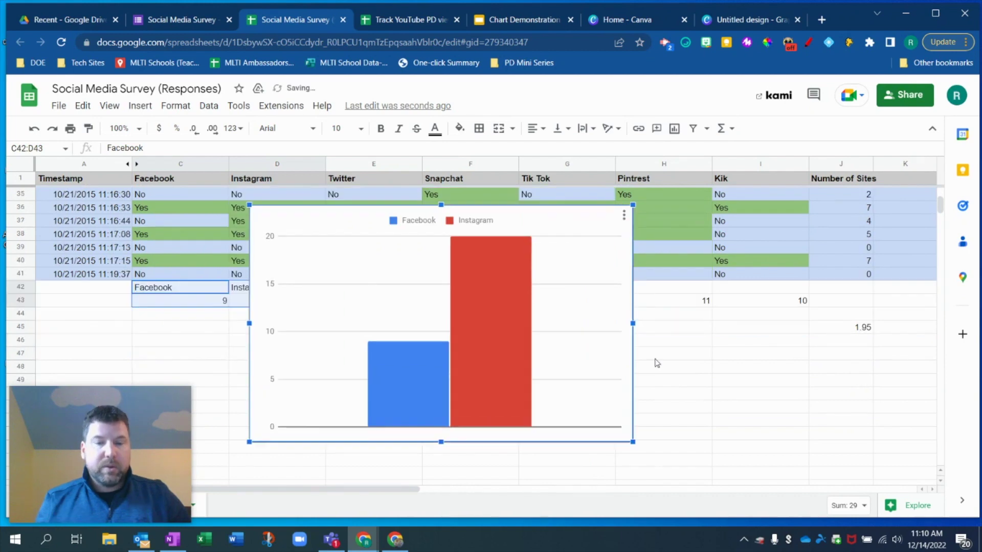
scroll(685, 345, "up", 2)
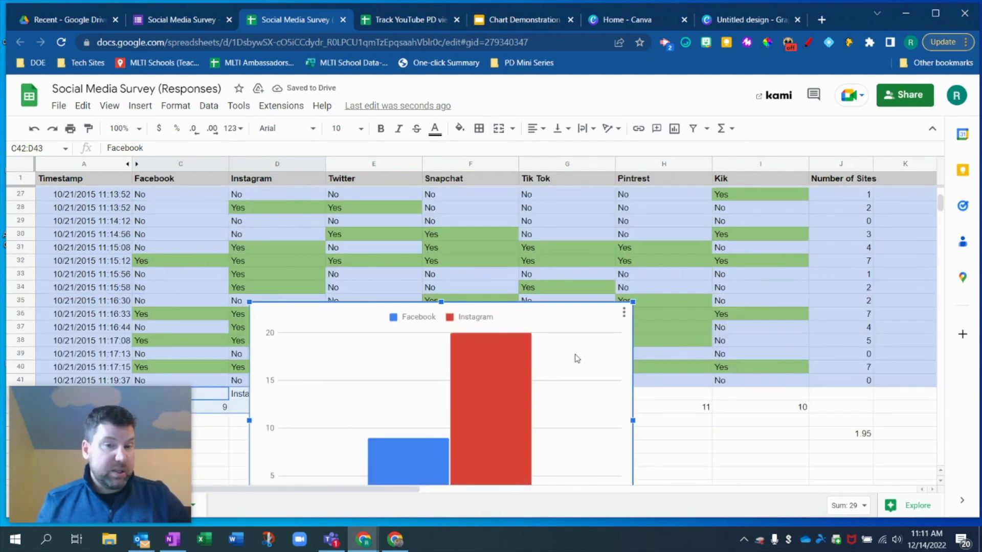
left_click_drag(576, 357, 610, 344)
scroll(611, 346, "down", 1)
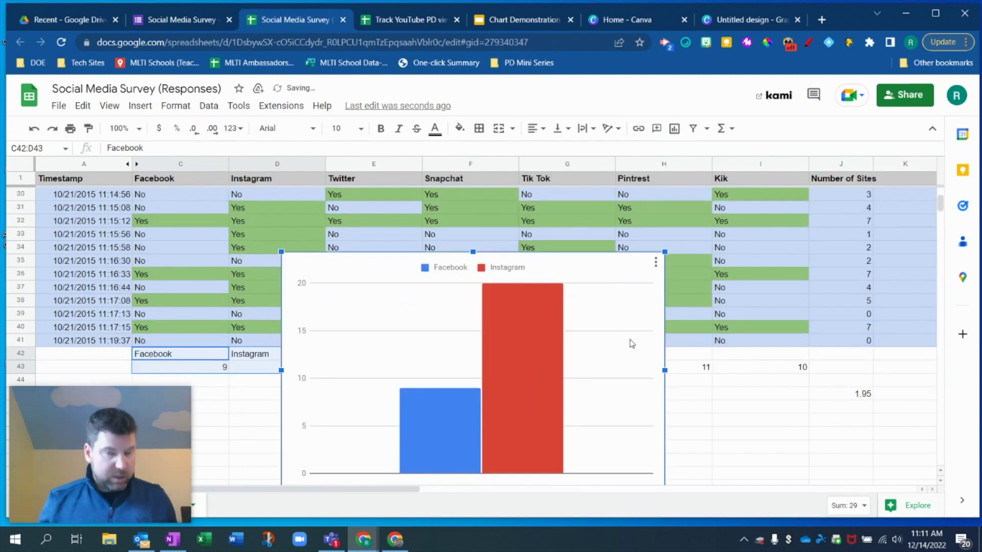
right_click(598, 295)
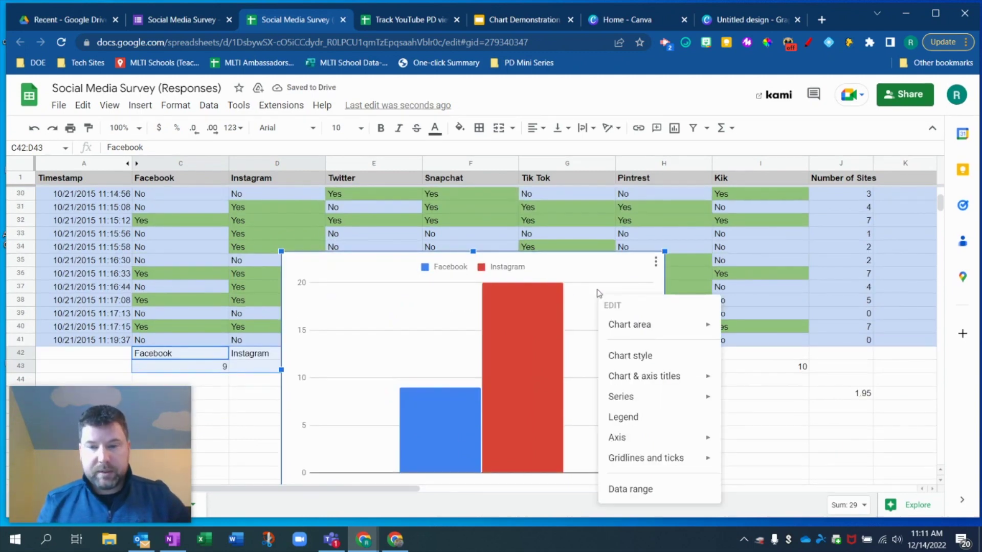
right_click(594, 273)
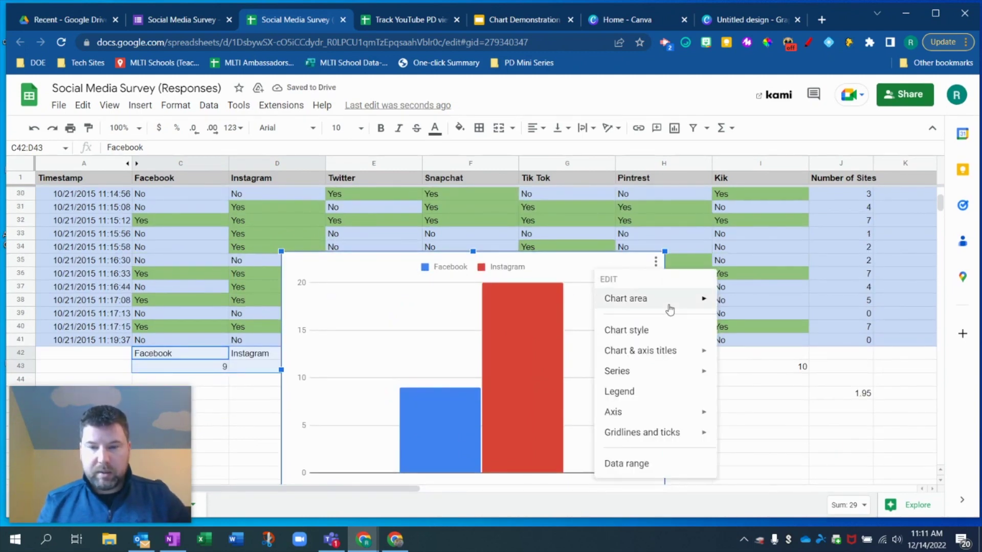
left_click(590, 276)
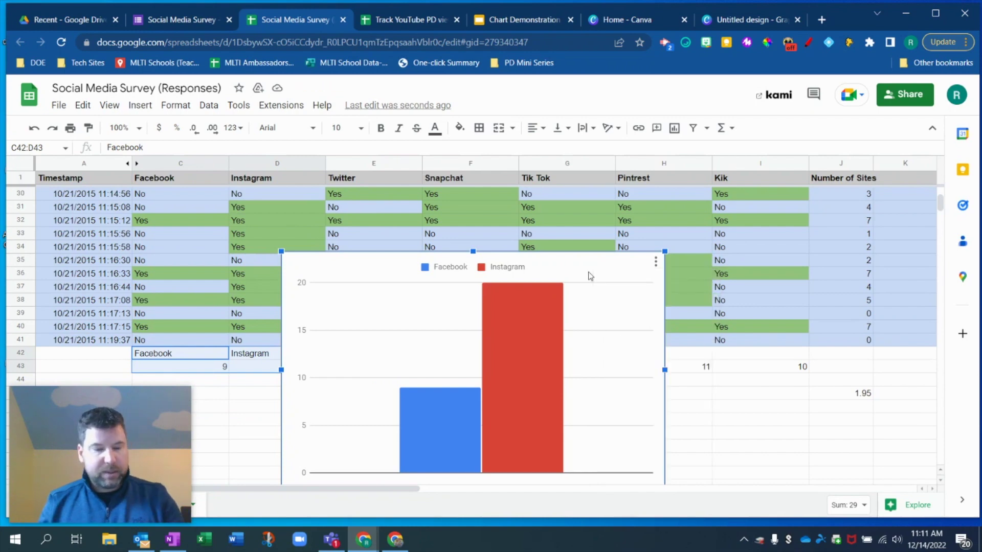
key("Escape")
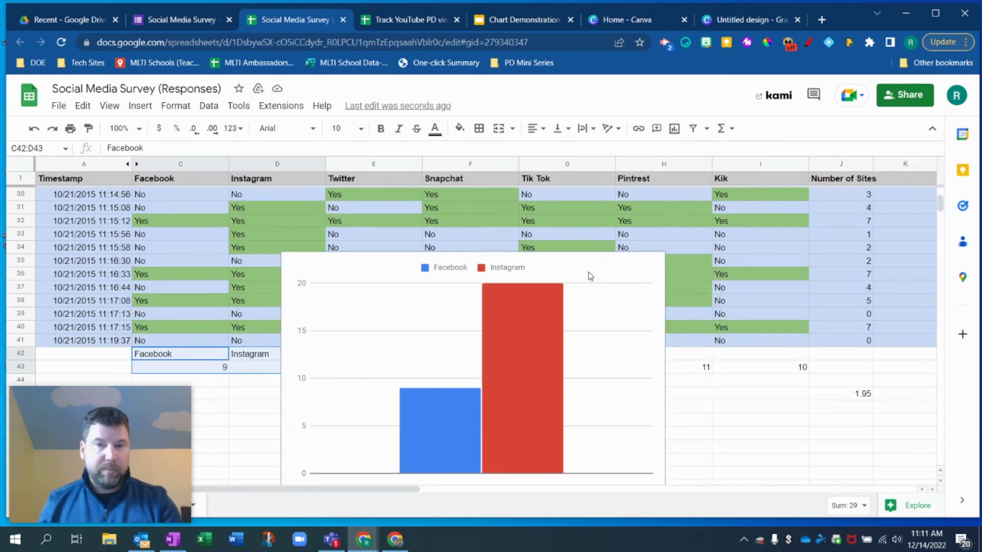
Paste the chart into the Chart Demonstration slide linked to the spreadsheet, and centre it
left_click(510, 20)
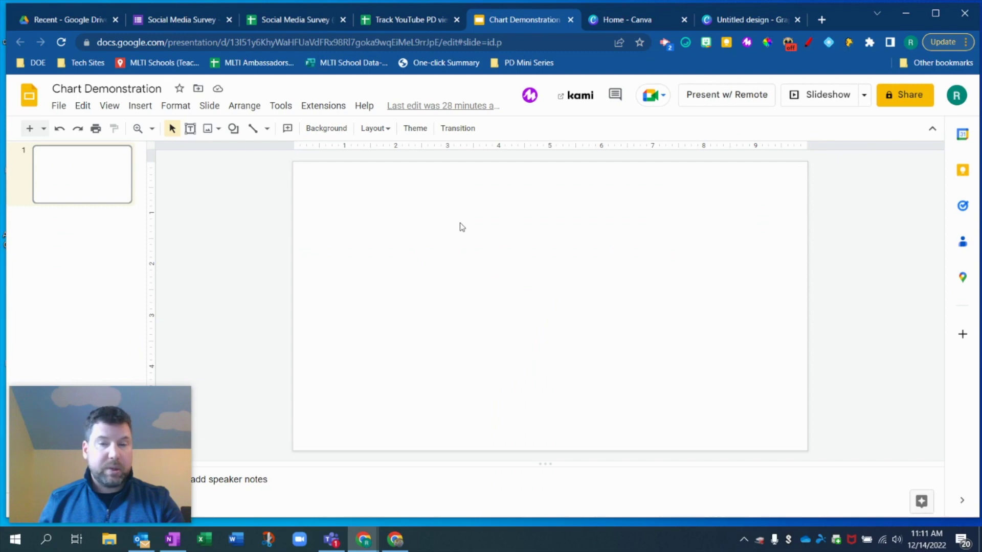
key("ctrl+v")
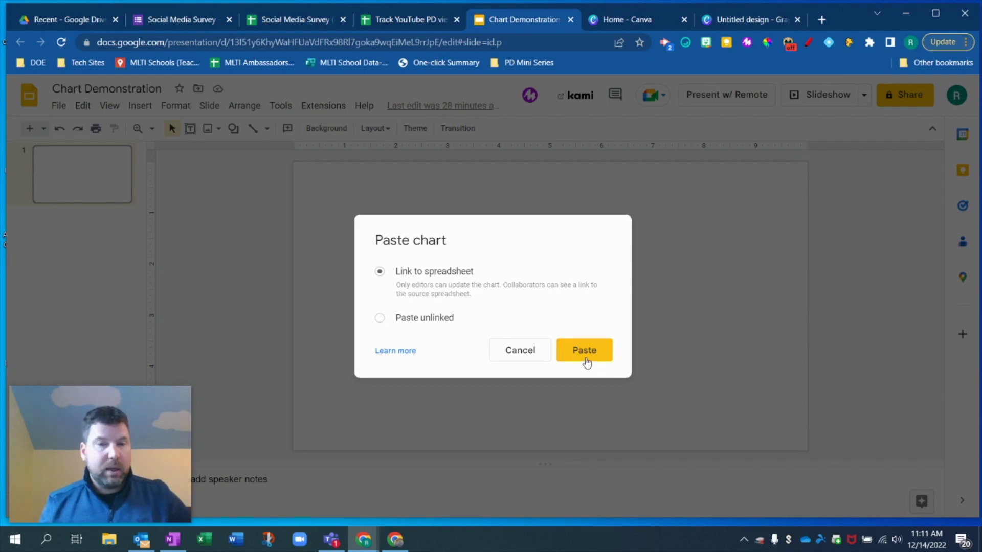
left_click(606, 357)
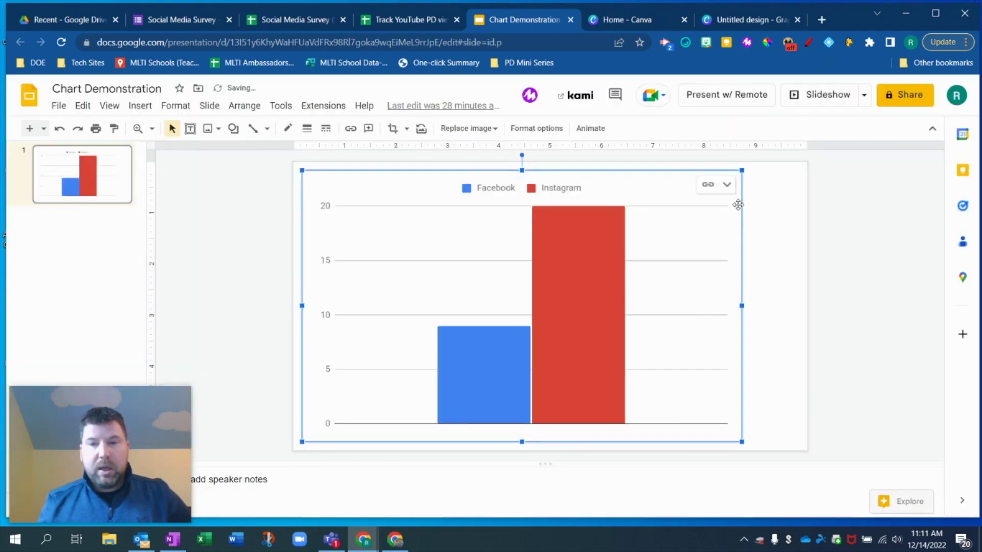
mouse_move(679, 253)
left_mouse_down()
mouse_move(712, 252)
mouse_move(697, 250)
left_mouse_up()
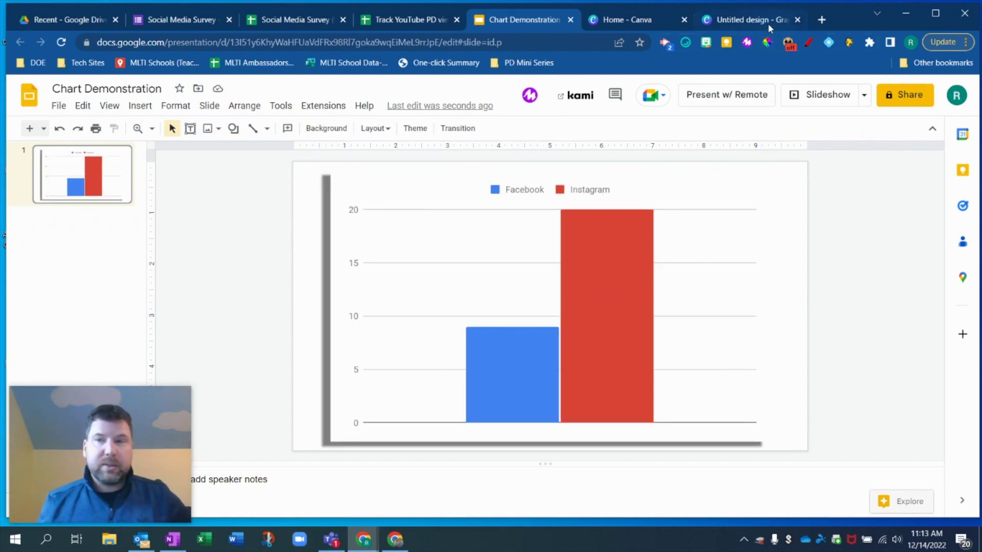
Switch to the Graph design, browse the Charts and Apps panels, then list every Bar Charts style
left_click(628, 21)
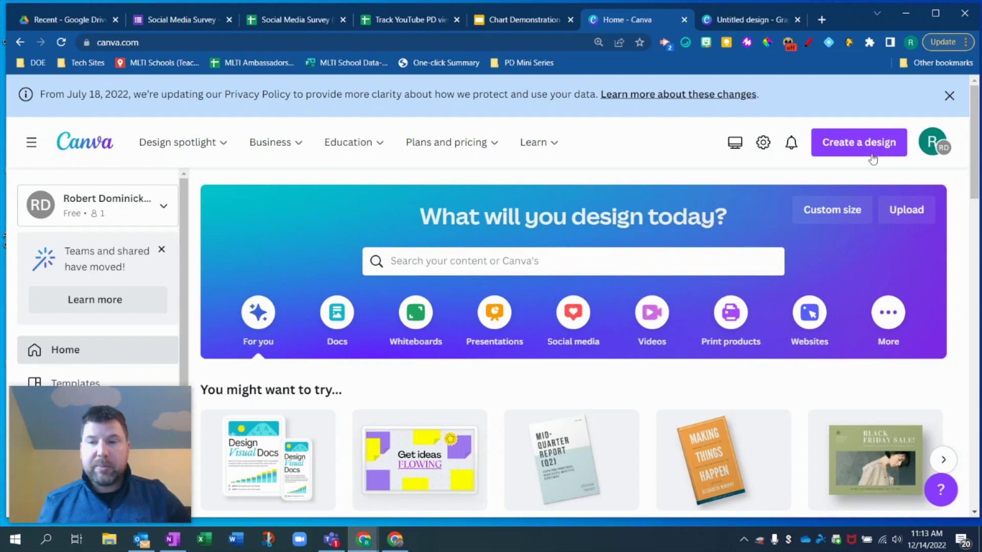
left_click(746, 19)
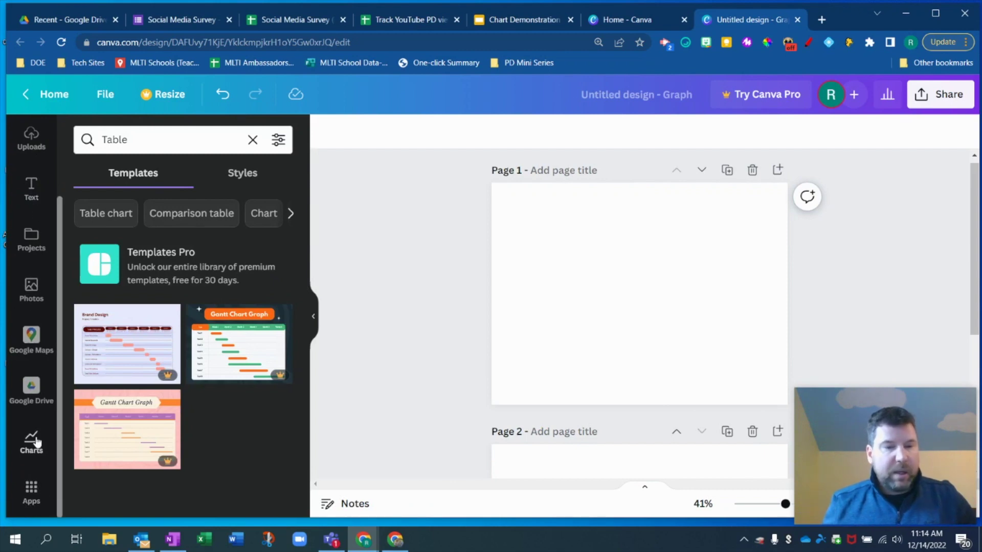
left_click(34, 444)
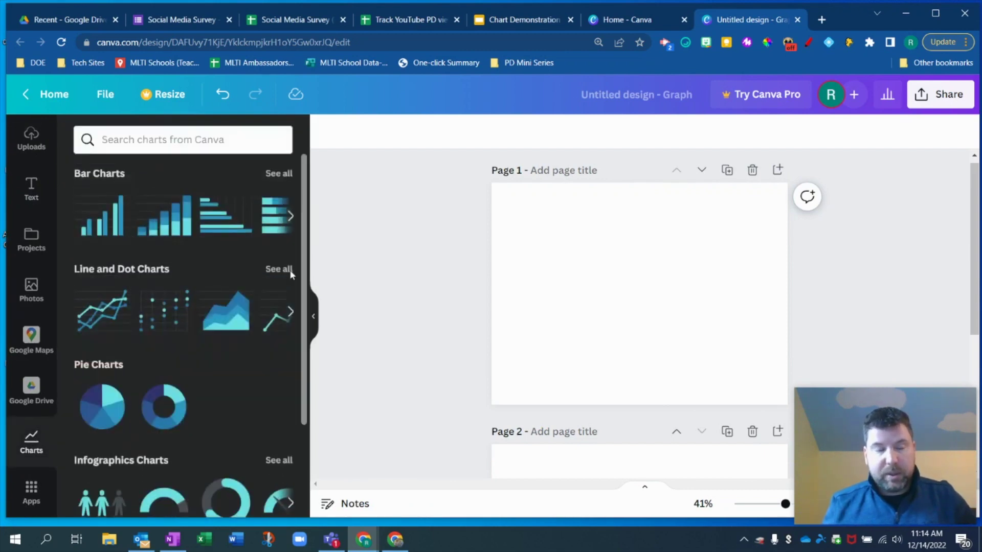
left_click(29, 490)
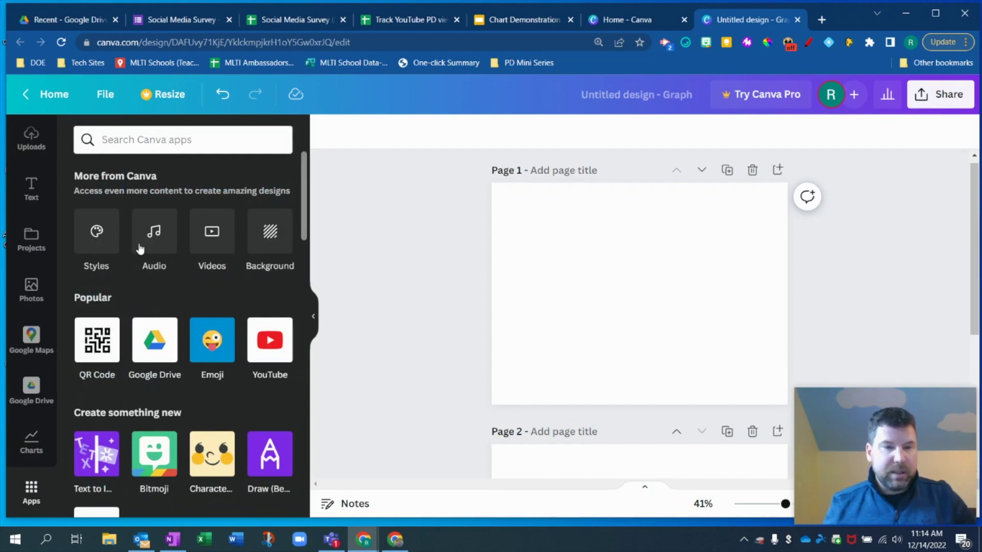
scroll(205, 398, "down", 5)
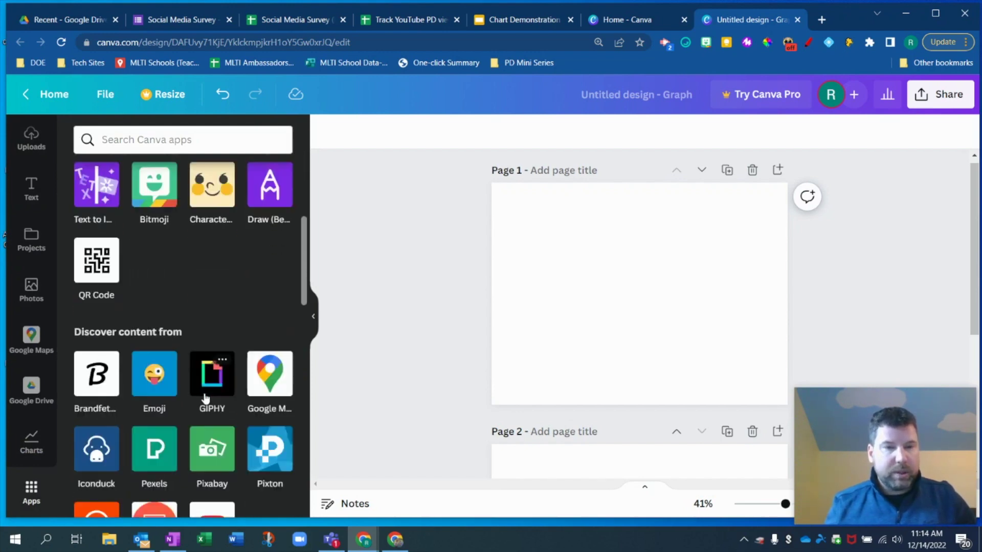
scroll(205, 398, "down", 6)
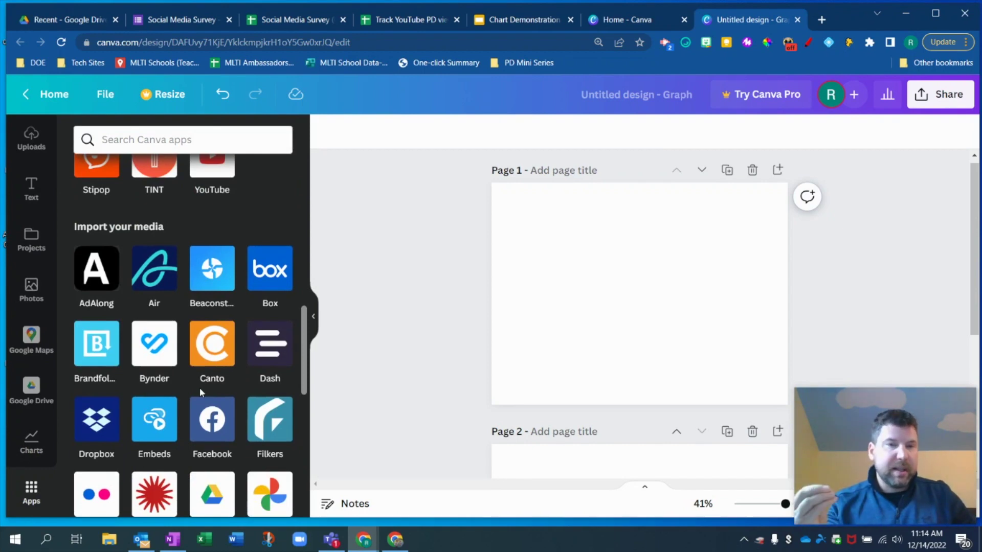
scroll(200, 391, "down", 2)
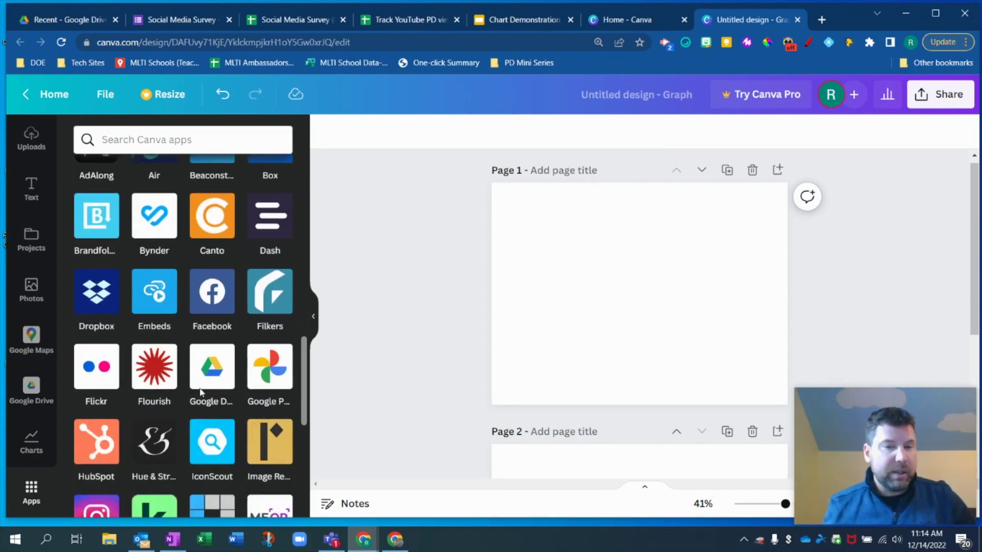
scroll(200, 388, "up", 10)
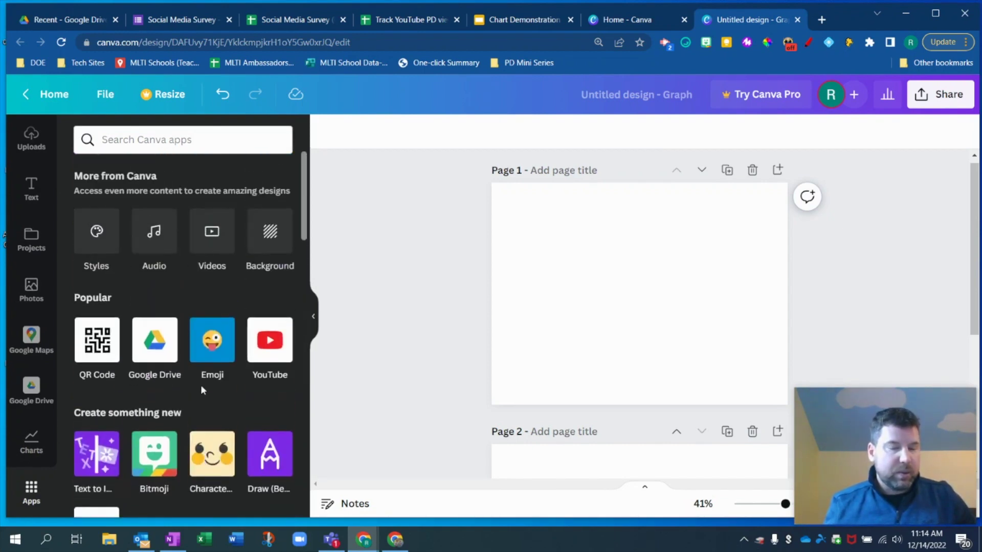
left_click(32, 447)
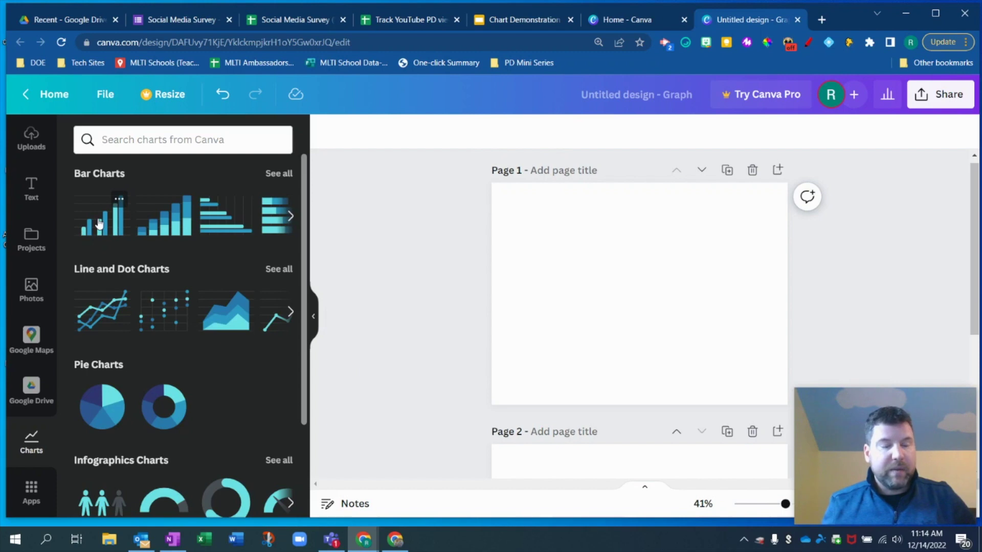
left_click(278, 173)
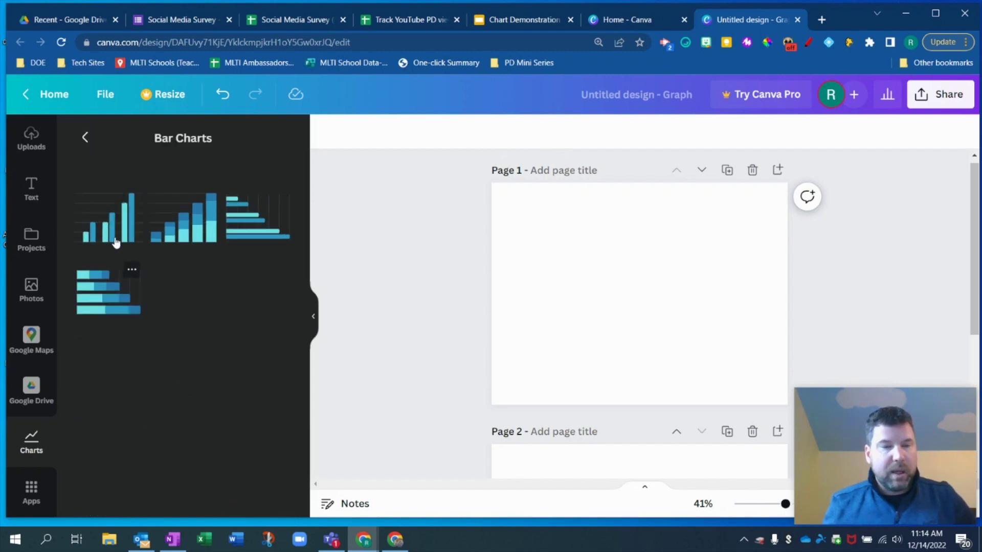
Add a sample bar chart to page 1 and widen it on both sides
left_click(118, 220)
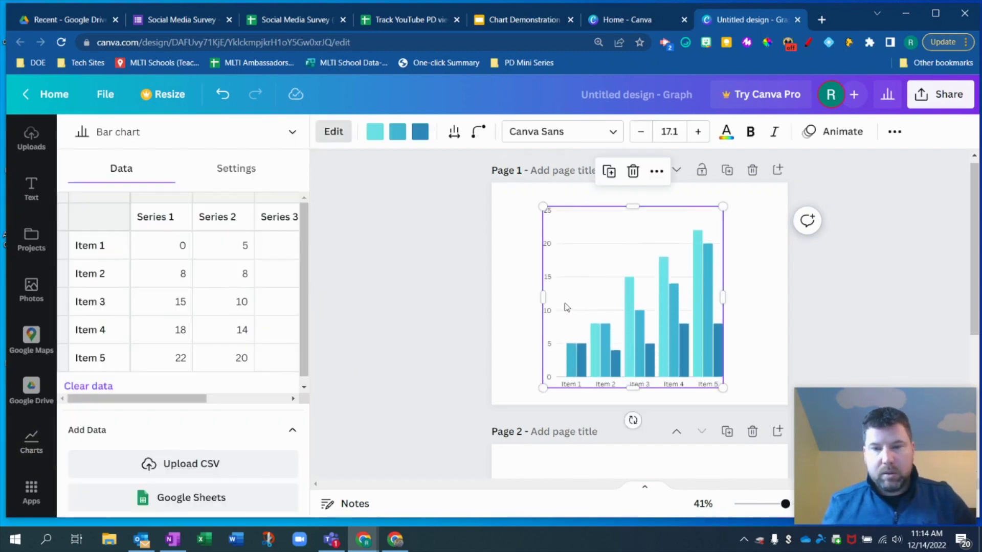
left_click_drag(544, 298, 505, 297)
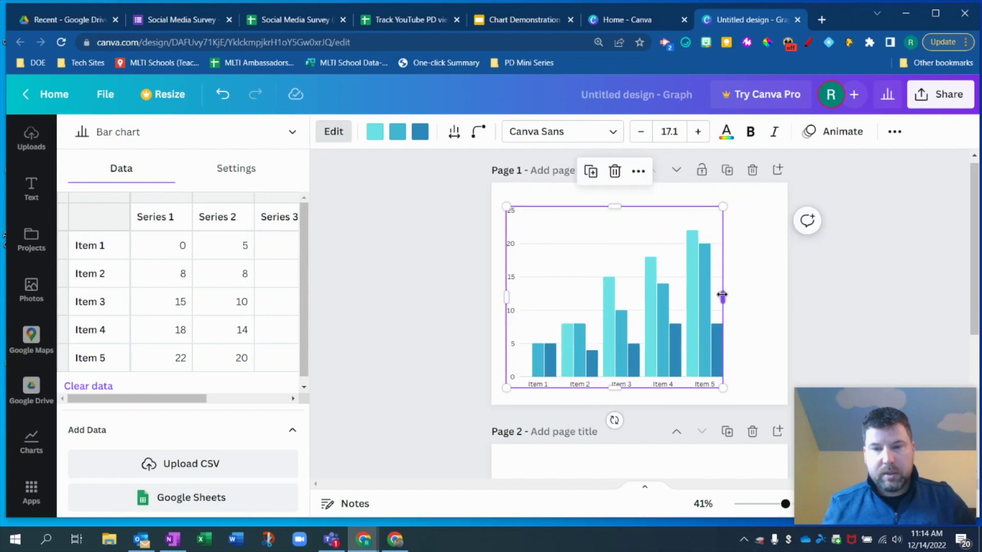
left_click_drag(723, 297, 765, 297)
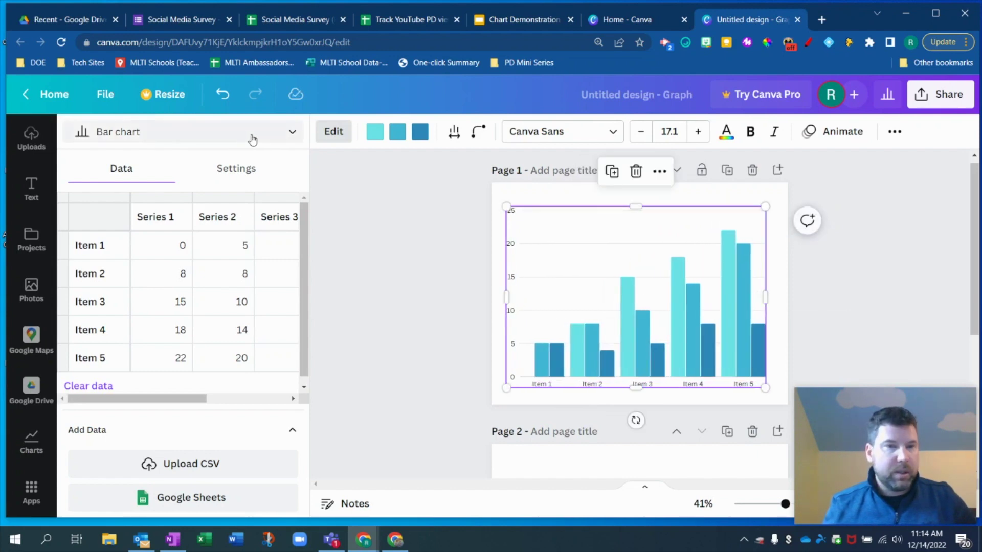
Change the chart type to Line chart, then to Pie chart, and review its data table
left_click(295, 137)
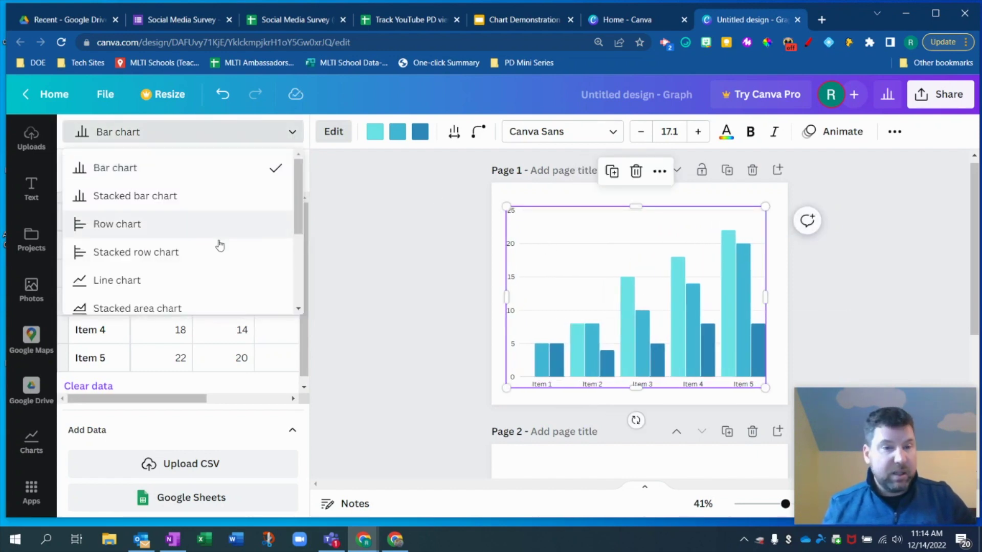
scroll(260, 225, "down", 2)
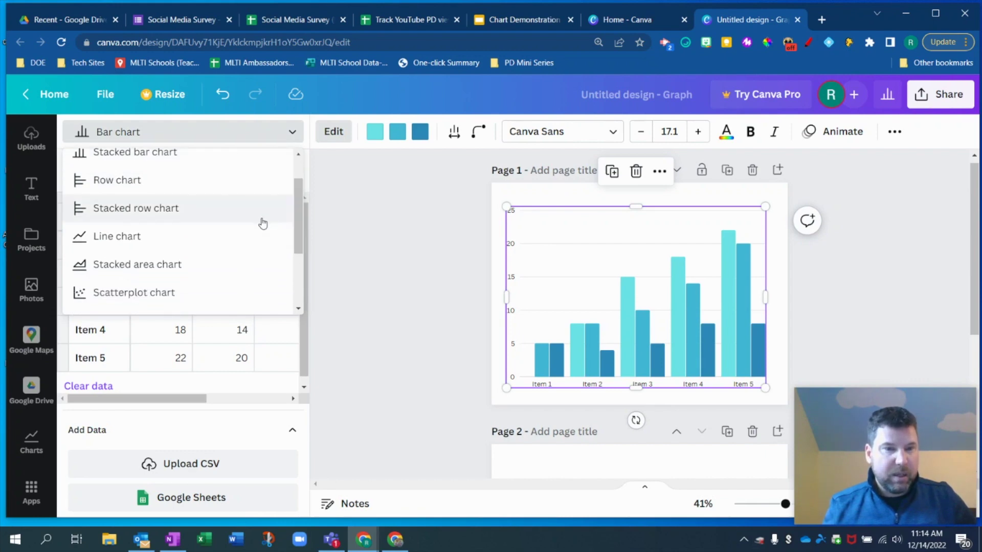
left_click(258, 243)
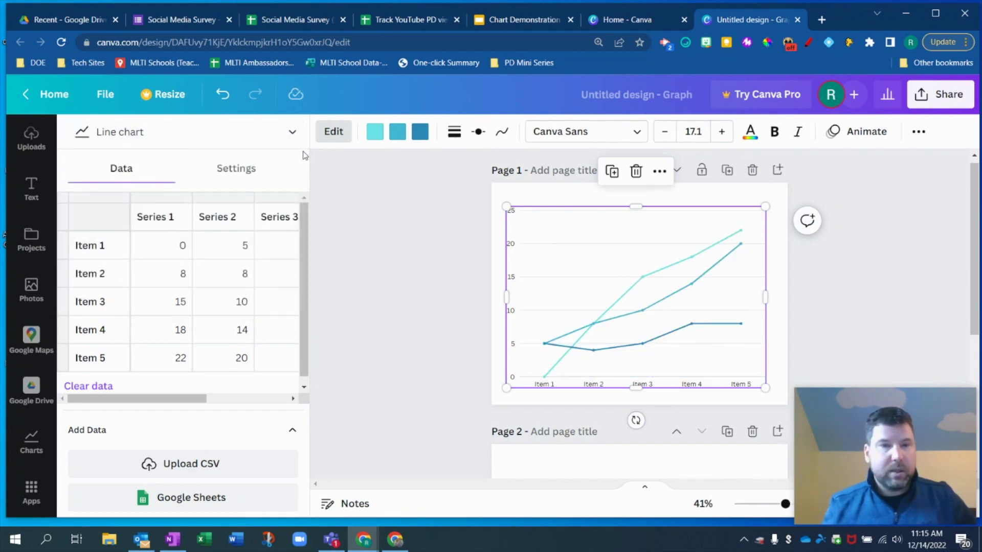
left_click(292, 132)
left_click(259, 243)
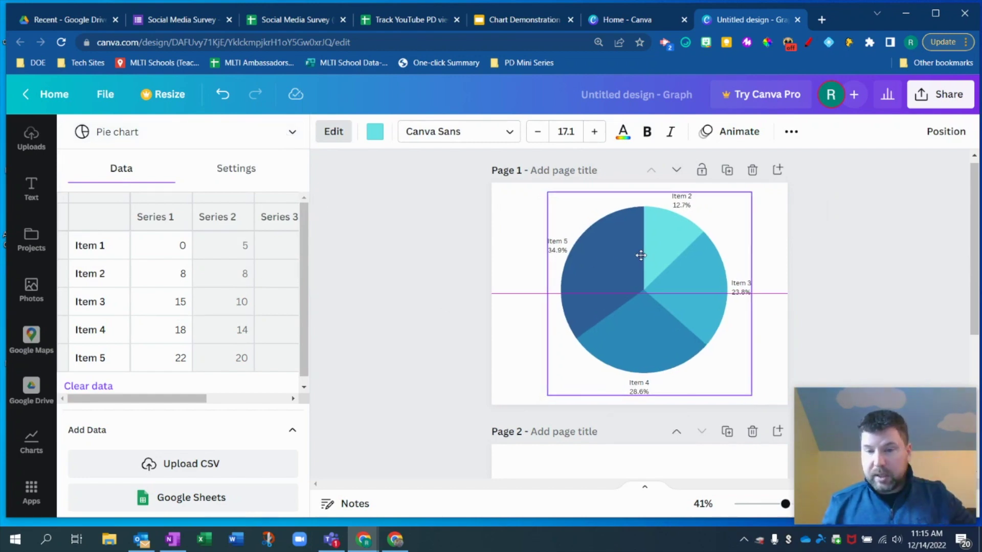
left_click(333, 131)
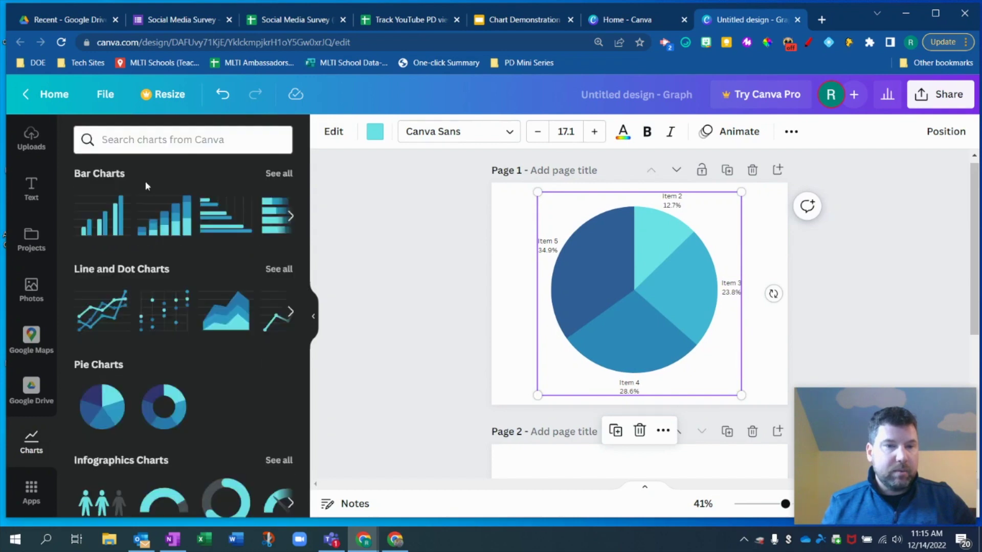
left_click(601, 309)
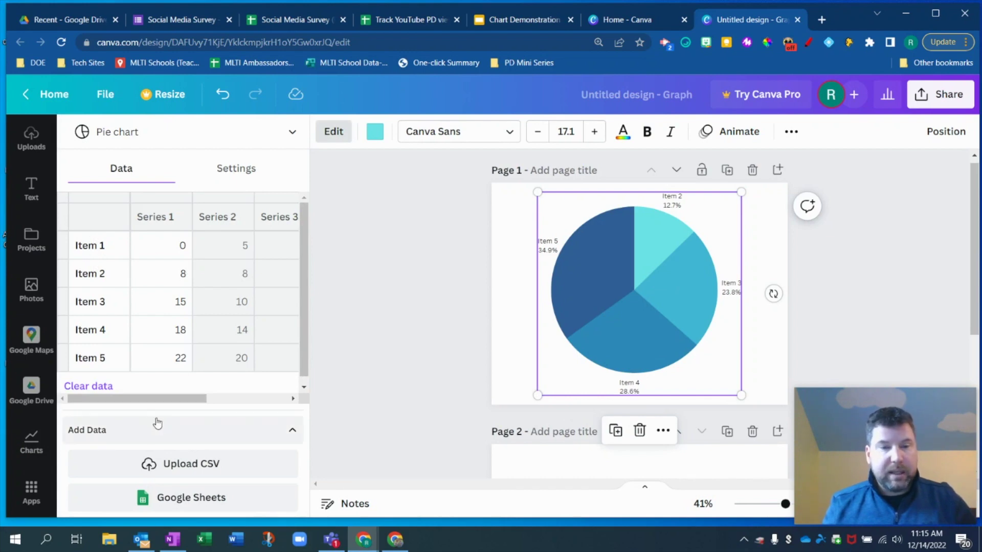
scroll(156, 398, "right", 3)
scroll(123, 394, "left", 3)
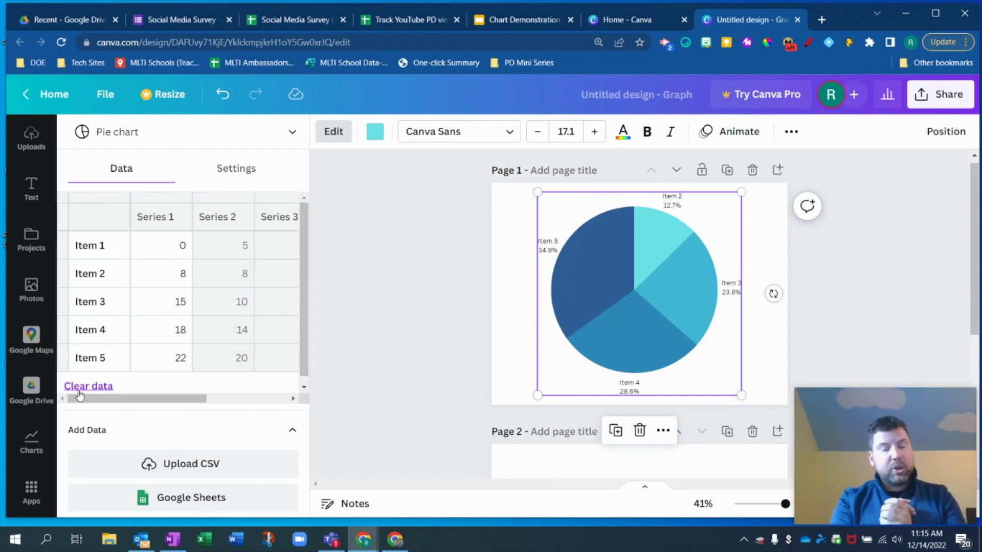
Inspect the survey chart's settings in the spreadsheet, then come back to the Canva design
left_click(287, 21)
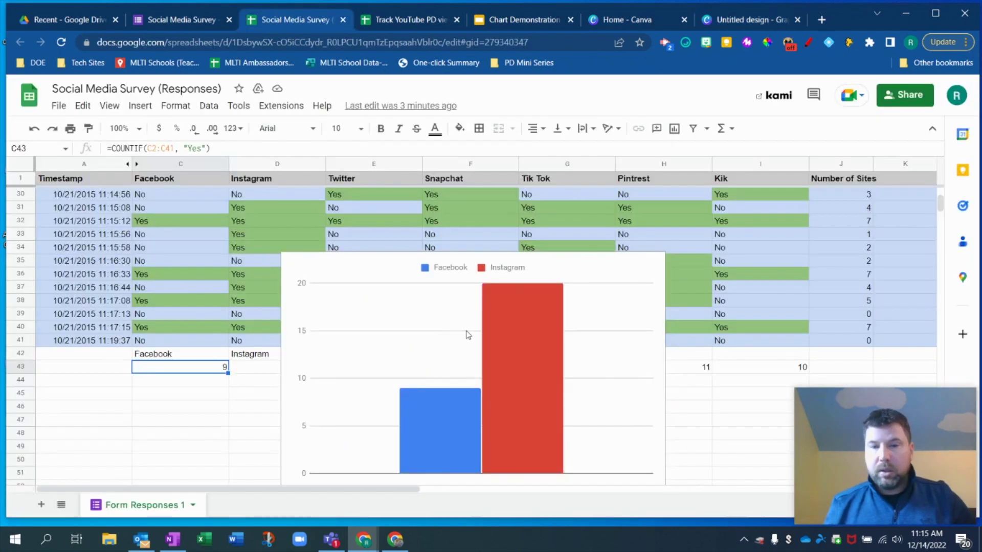
left_click(532, 350)
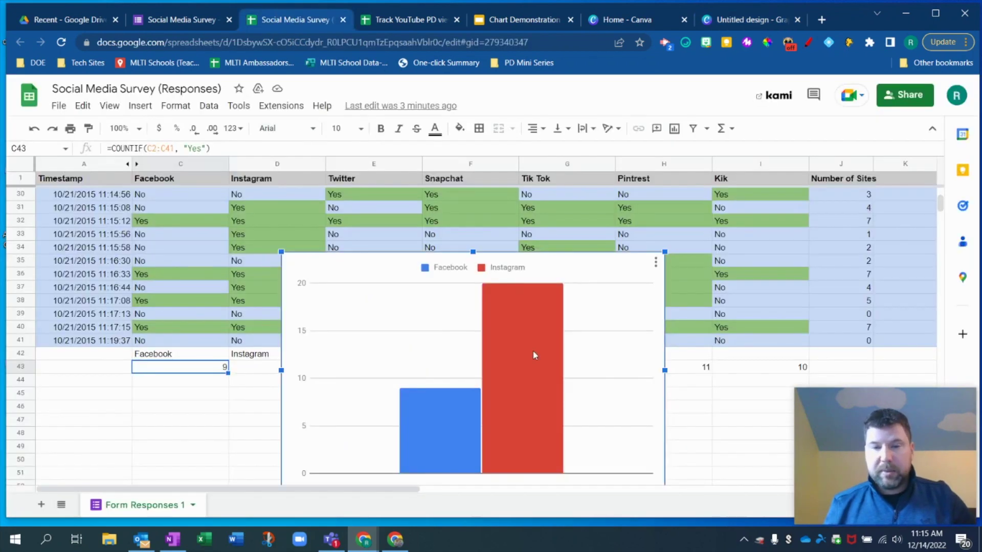
double_click(600, 328)
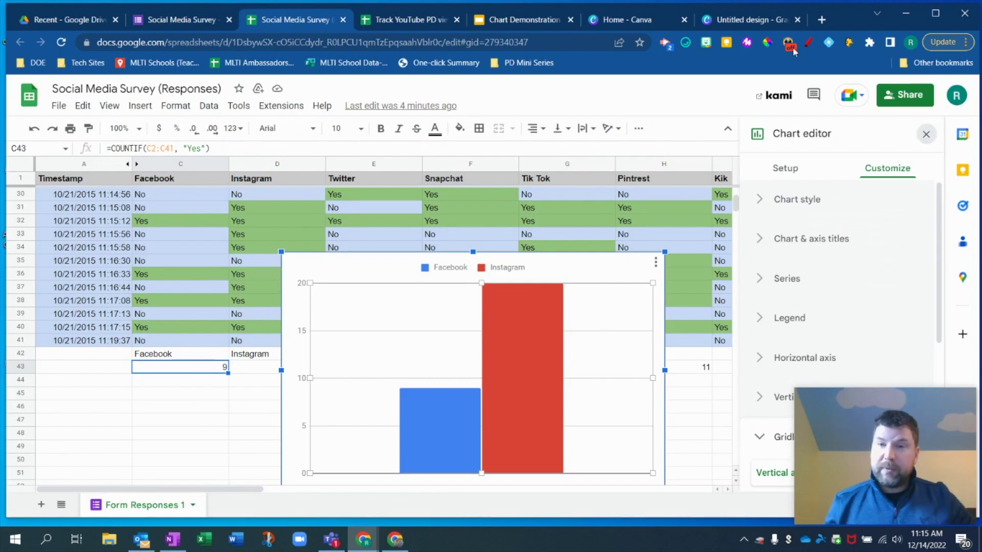
left_click(925, 134)
left_click(751, 20)
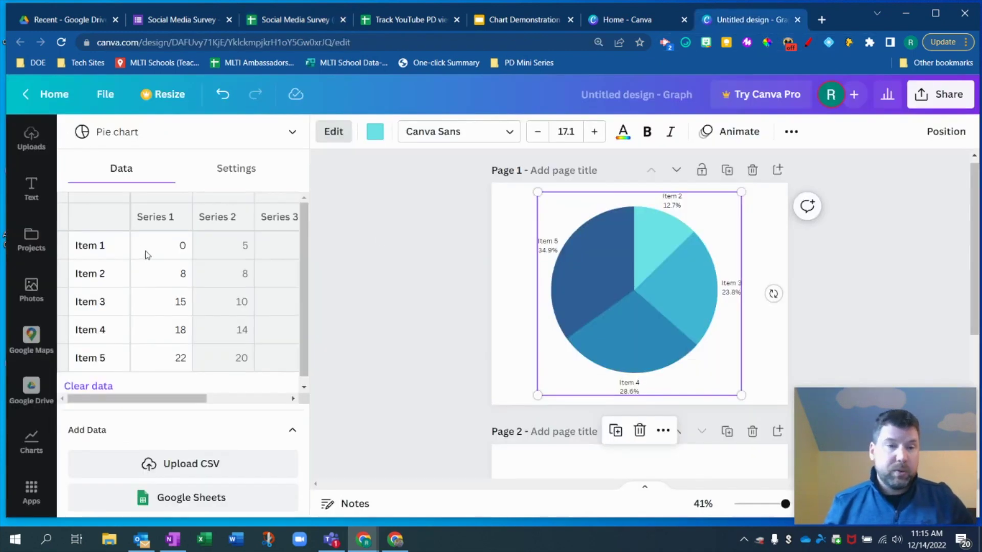
Delete the Item 5 row and rename Items 2–4 to Yes, No and Maybe
left_click(120, 358)
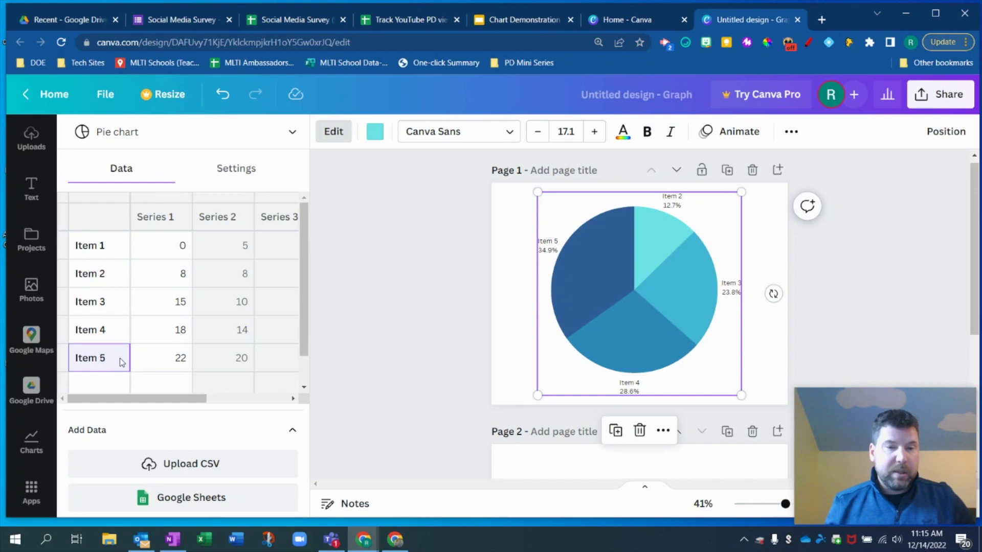
right_click(125, 318)
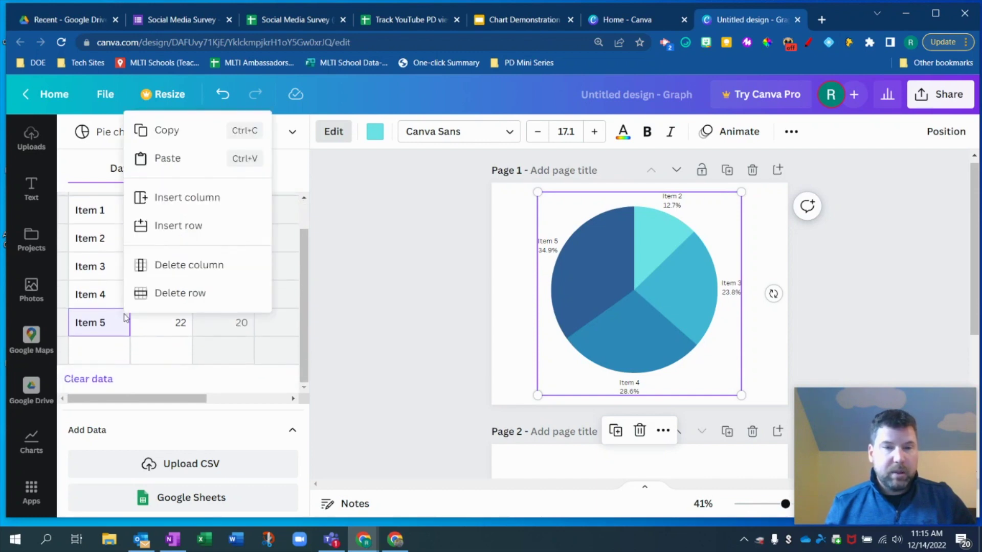
left_click(205, 294)
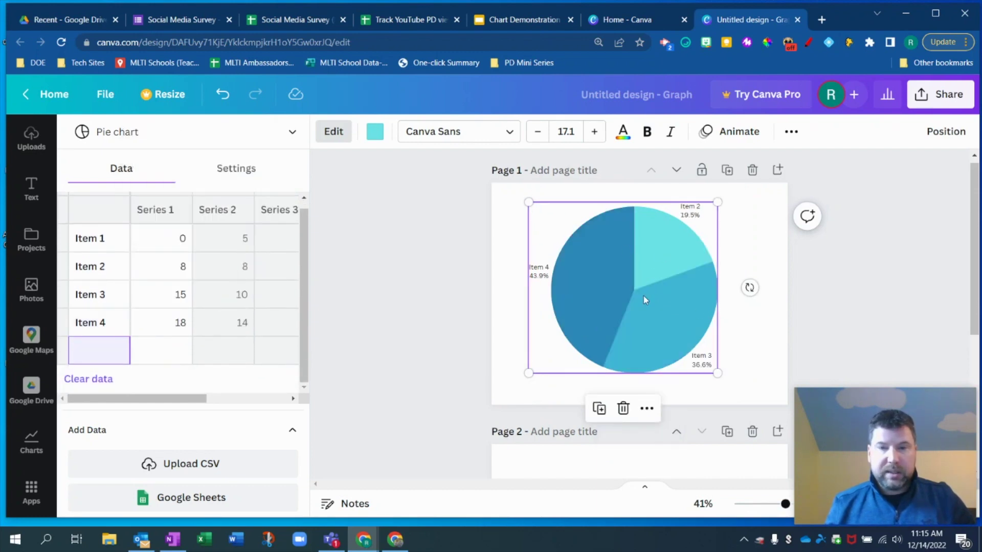
left_click(119, 248)
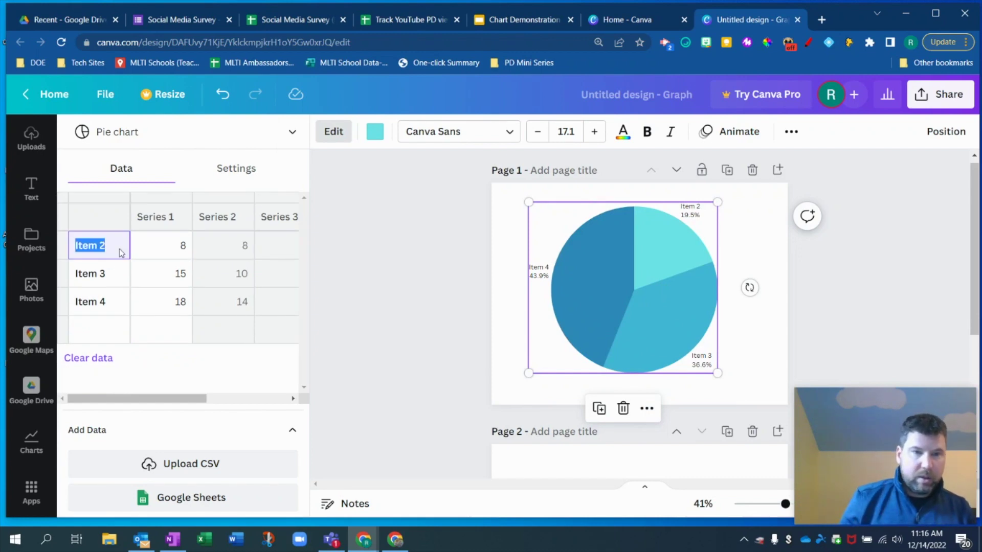
type("Yes")
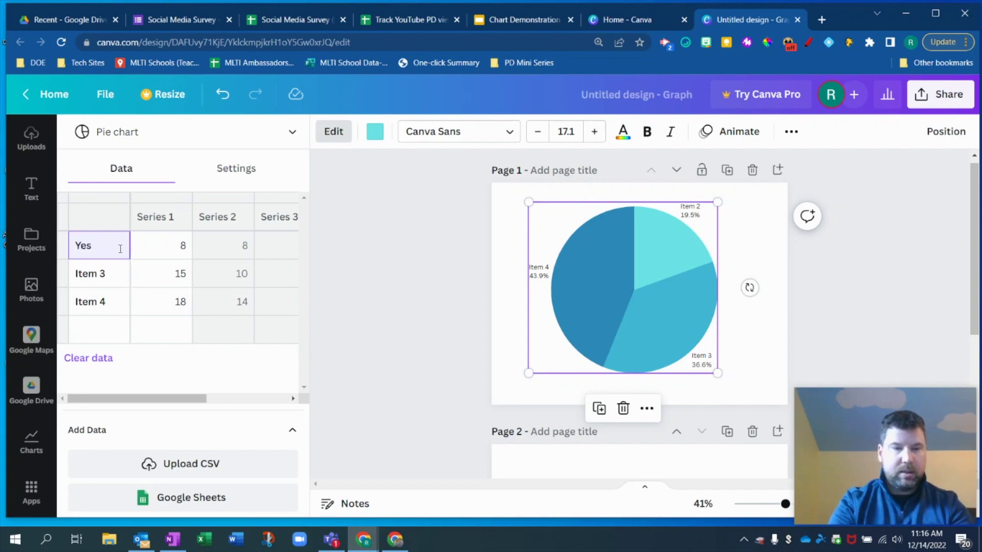
left_click(113, 276)
double_click(113, 277)
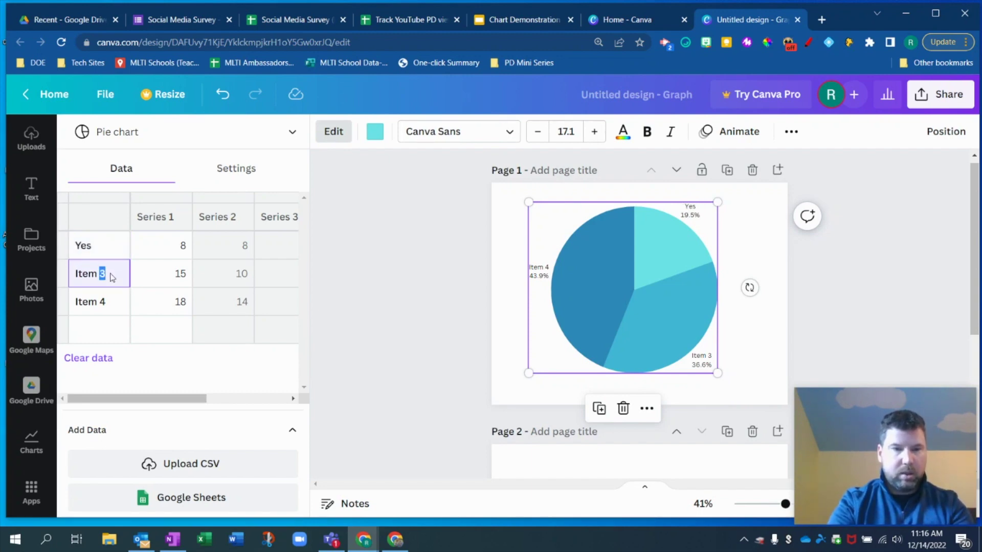
triple_click(113, 277)
type("No")
left_click(97, 305)
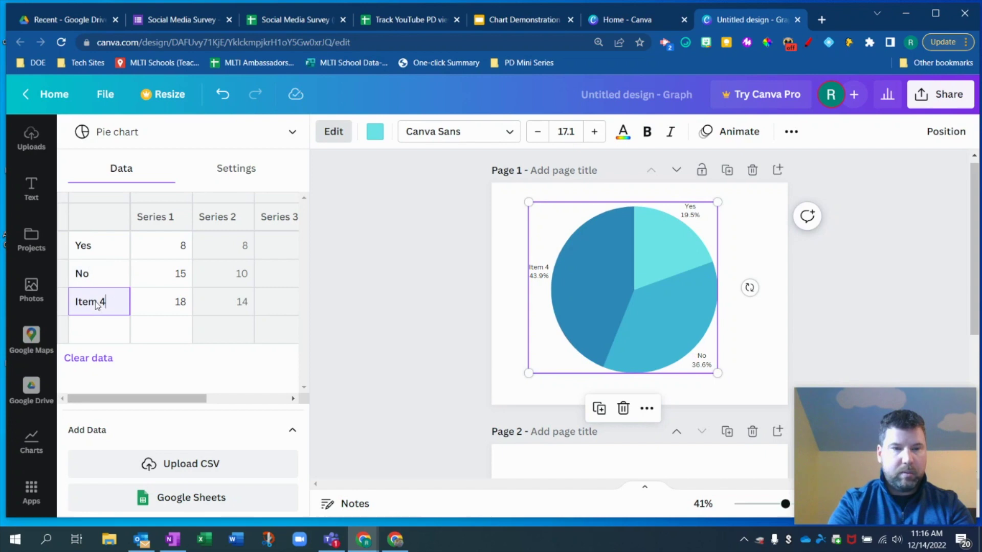
triple_click(97, 305)
type("Maybe")
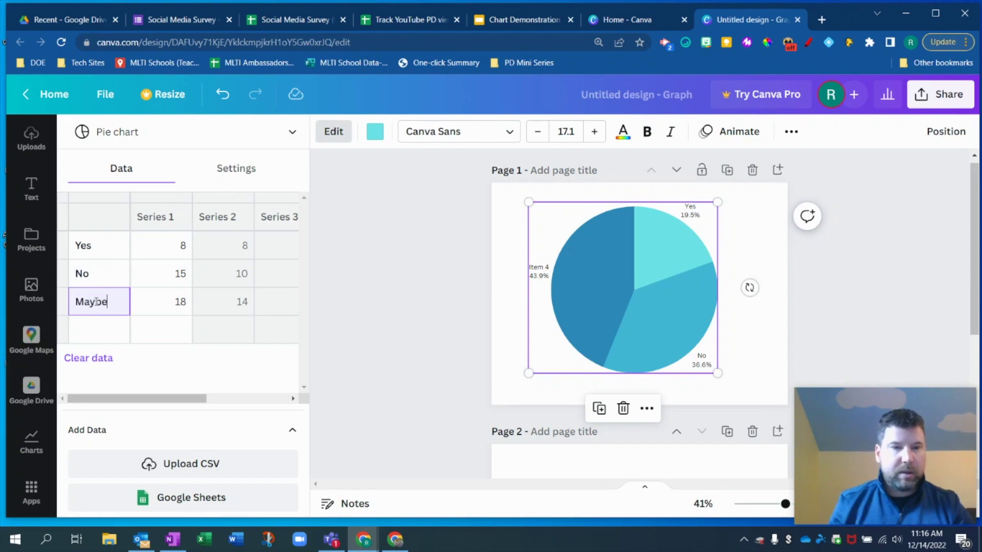
Set the Series 1 values to 15 for Yes, 5 for No and 9 for Maybe
left_click(183, 249)
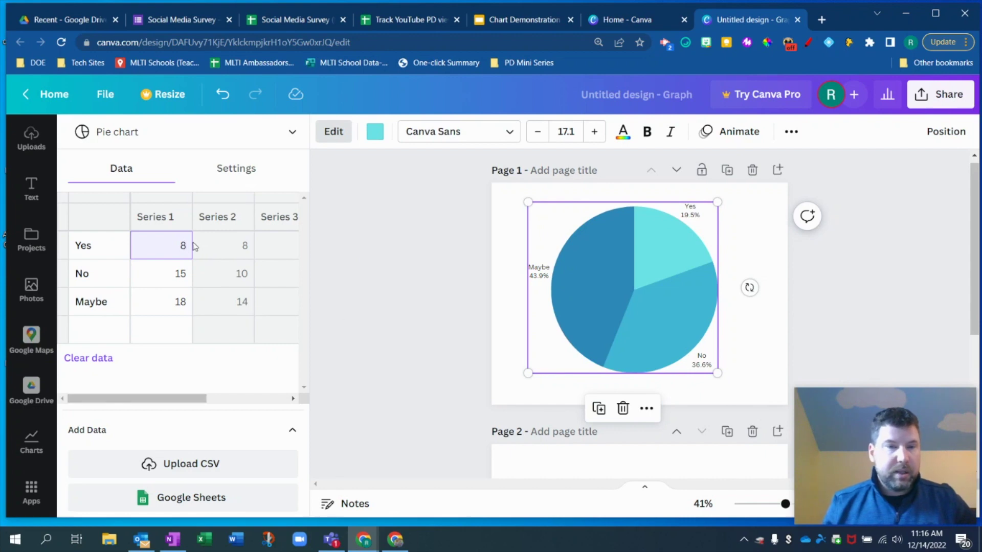
double_click(184, 248)
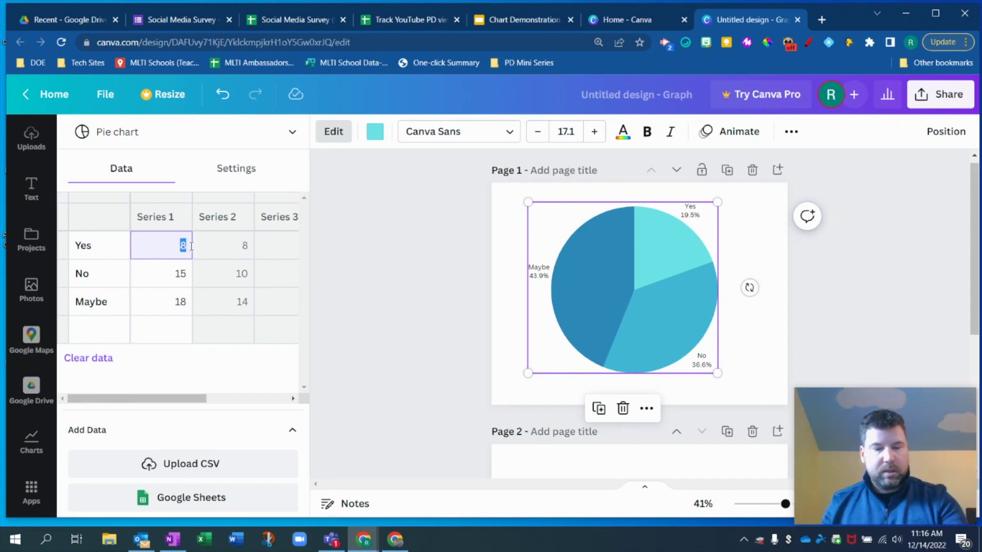
type("15")
left_click(181, 275)
double_click(181, 275)
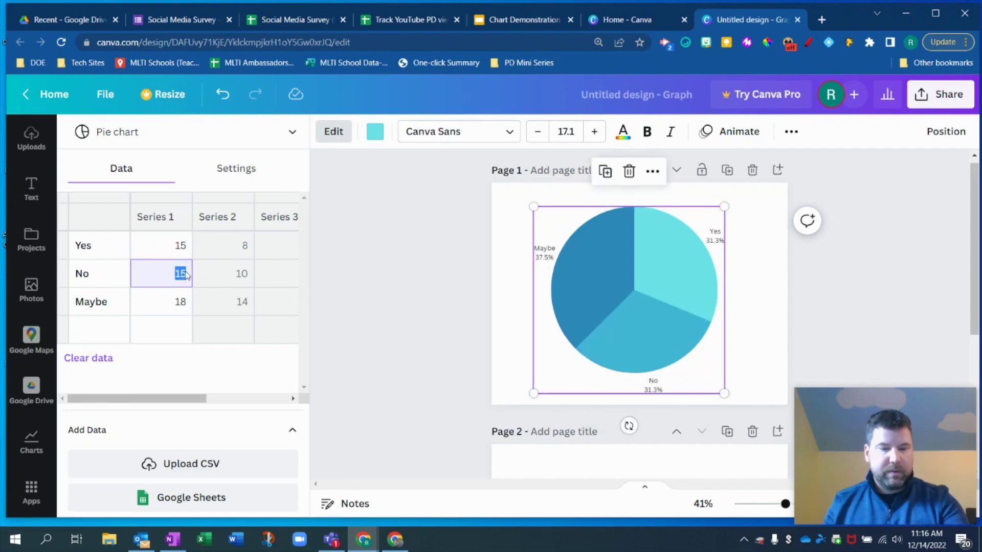
type("5")
left_click(183, 303)
double_click(182, 303)
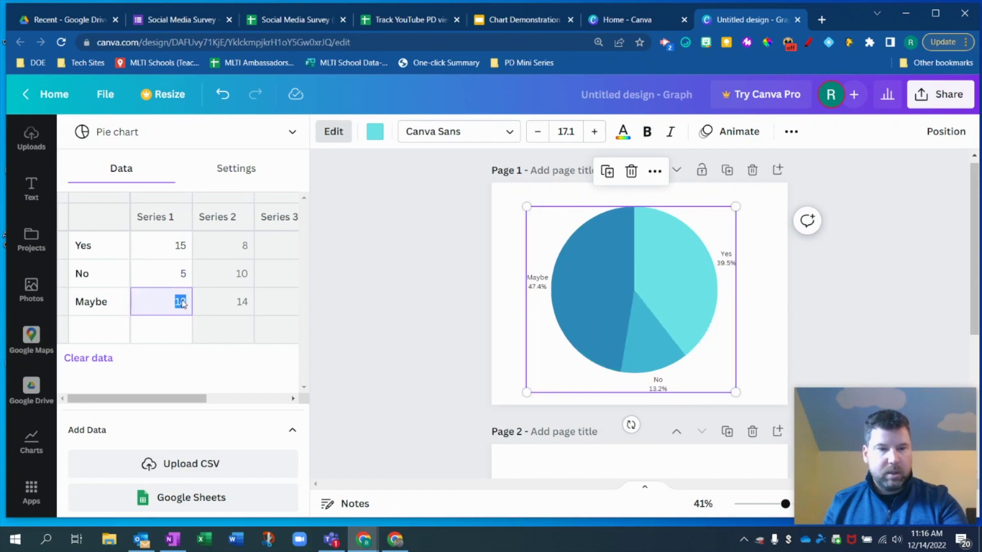
type("9")
left_click(341, 296)
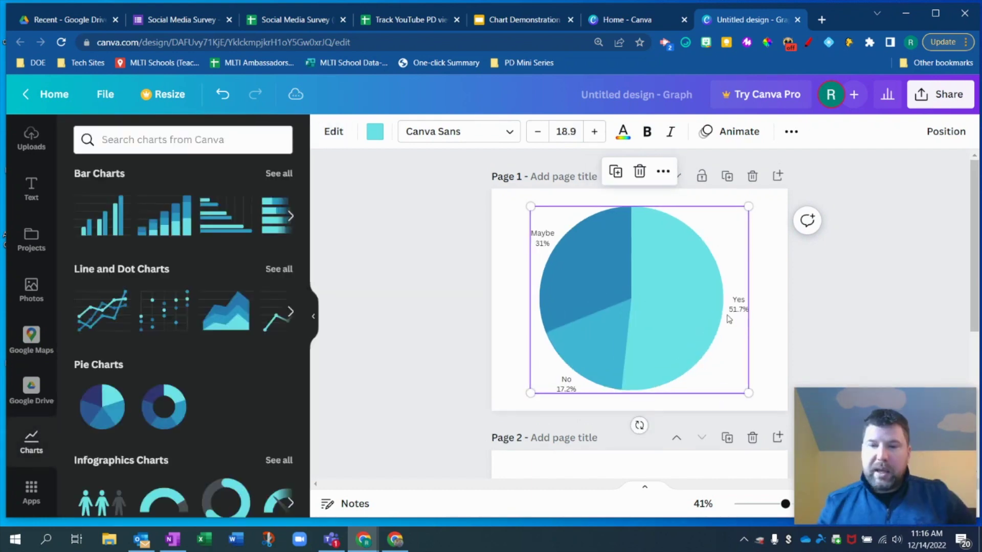
Reopen the pie chart's data table and check the Yes, No and Maybe labels
left_click(333, 131)
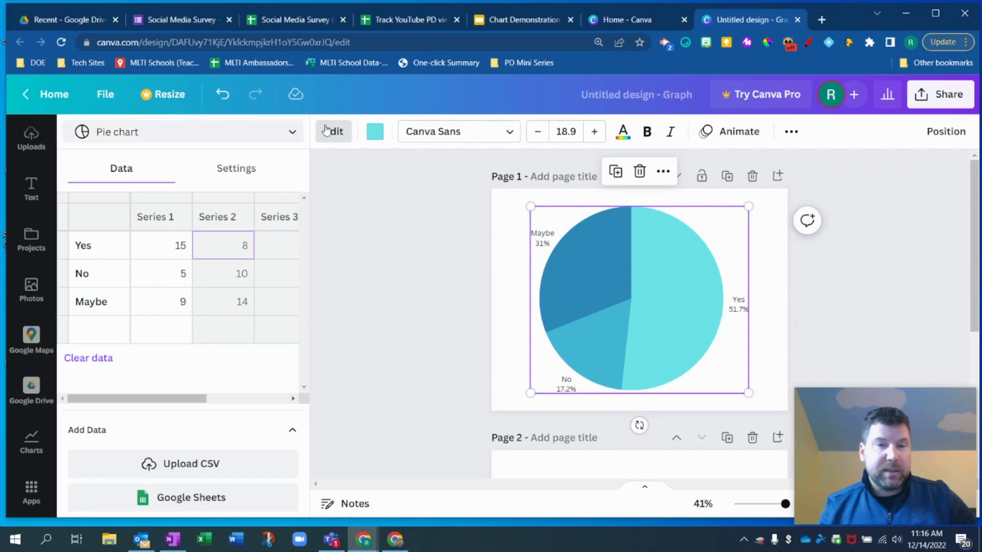
scroll(36, 240, "up", 2)
left_click(32, 288)
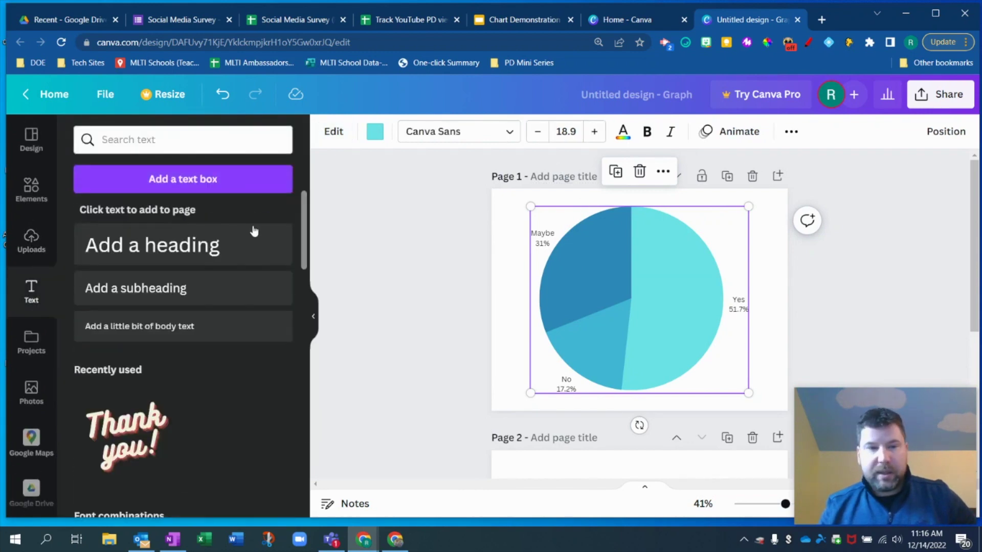
scroll(31, 432, "down", 2)
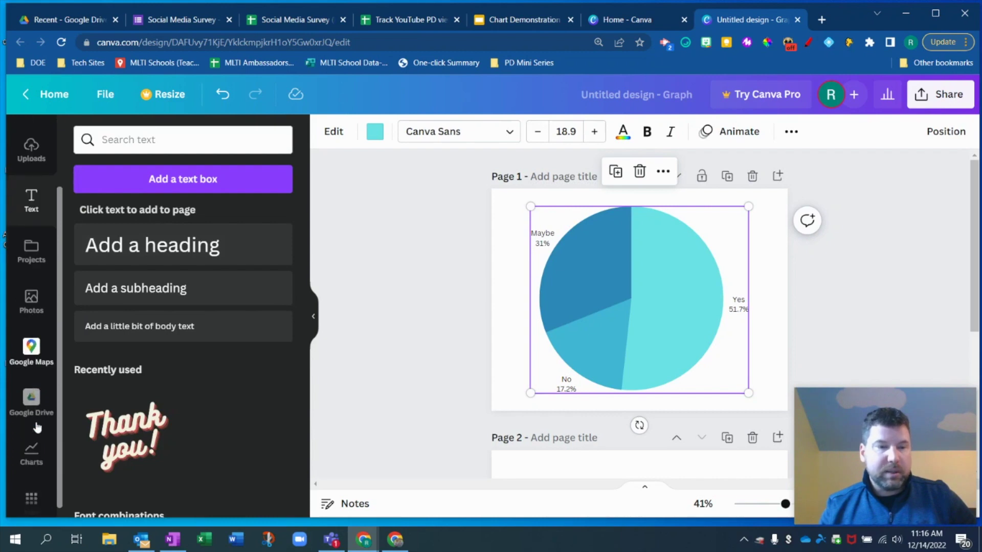
left_click(597, 273)
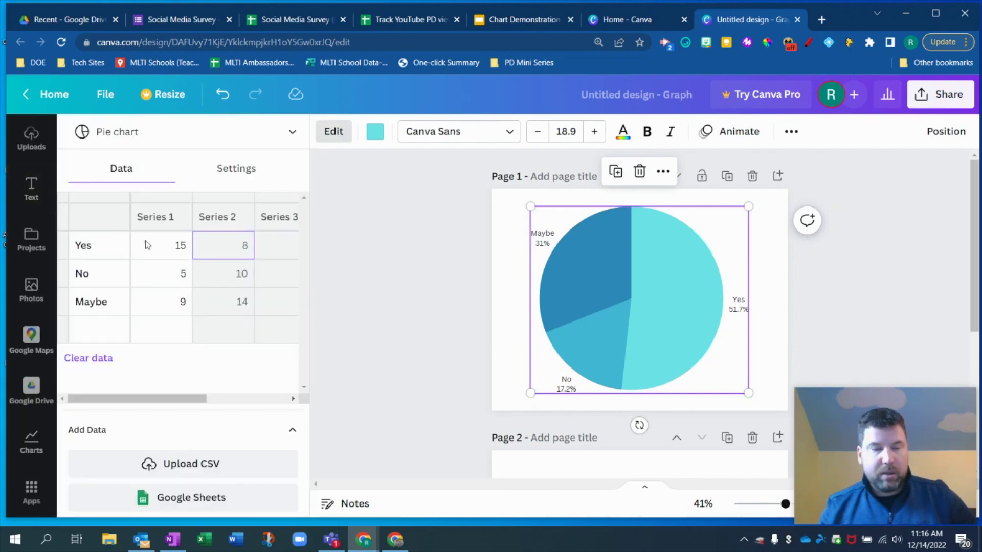
left_click(84, 247)
key("Down")
key("Down")
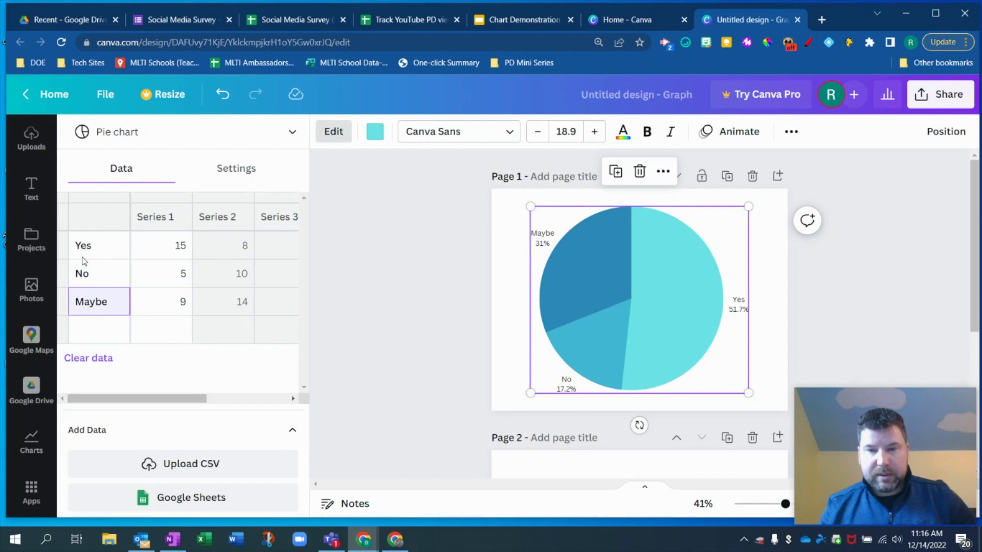
left_click(91, 236)
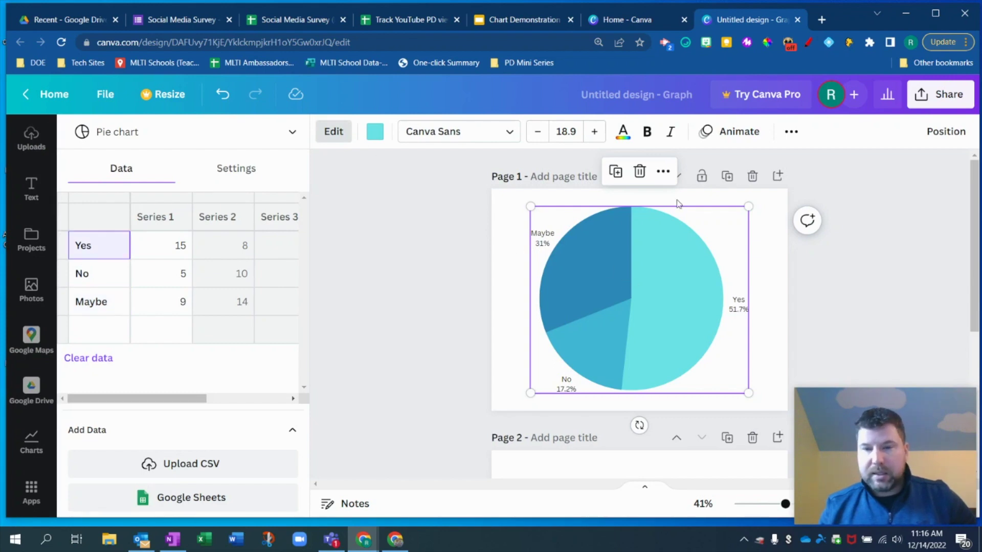
left_click(375, 131)
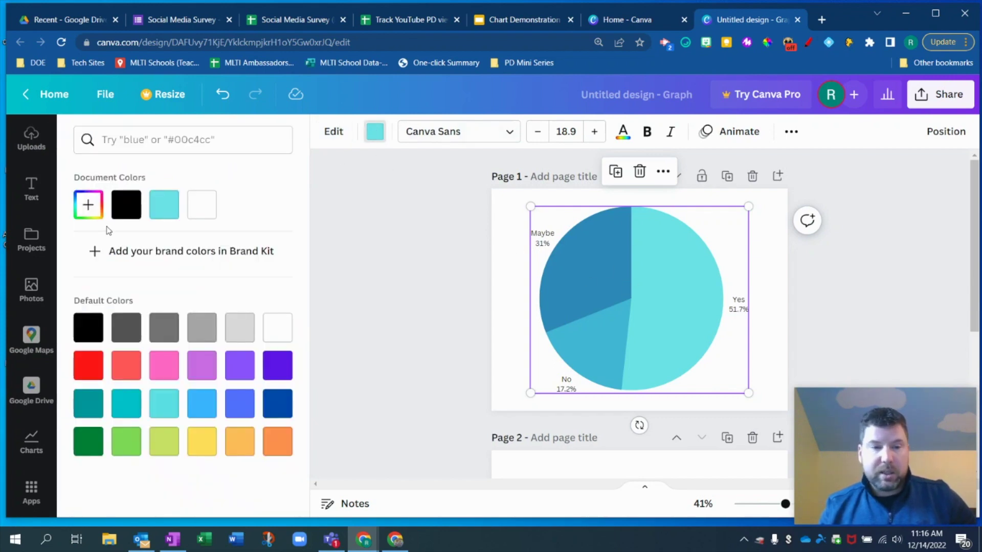
left_click(239, 365)
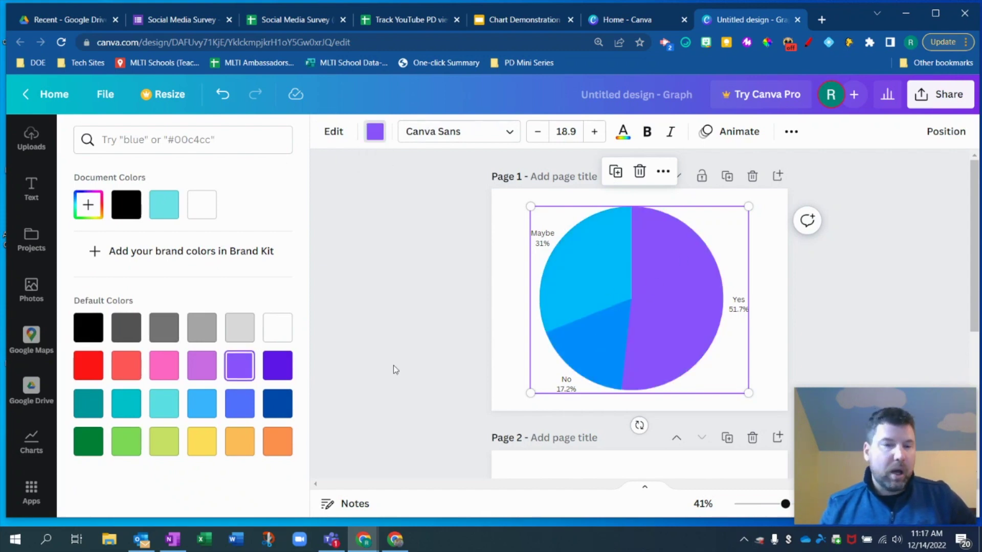
left_click(277, 365)
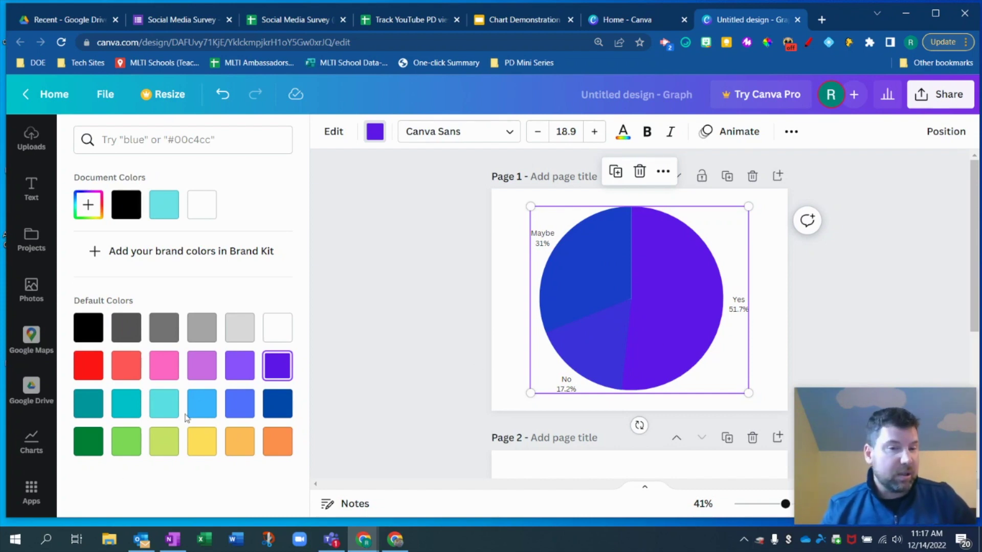
left_click(201, 403)
left_click(231, 448)
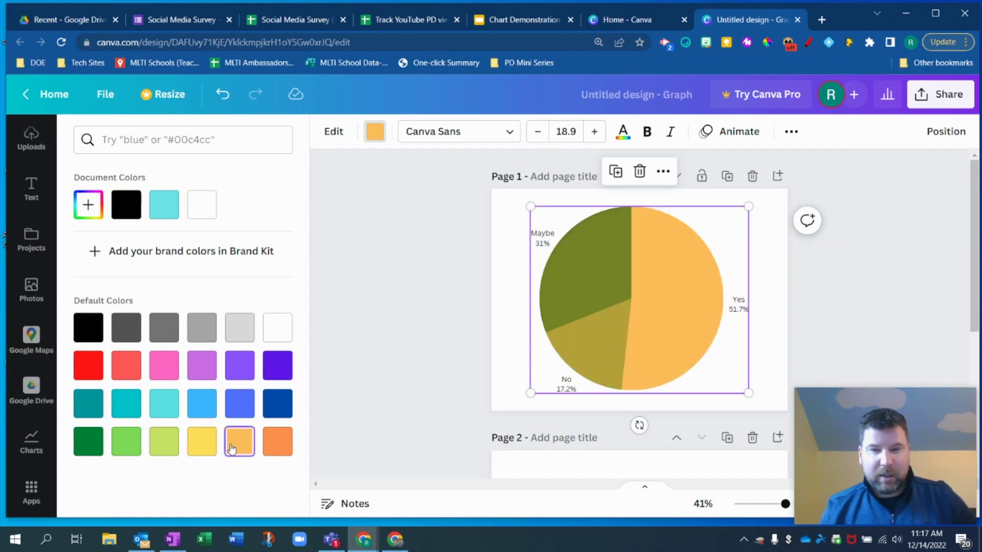
left_click(201, 441)
left_click(163, 403)
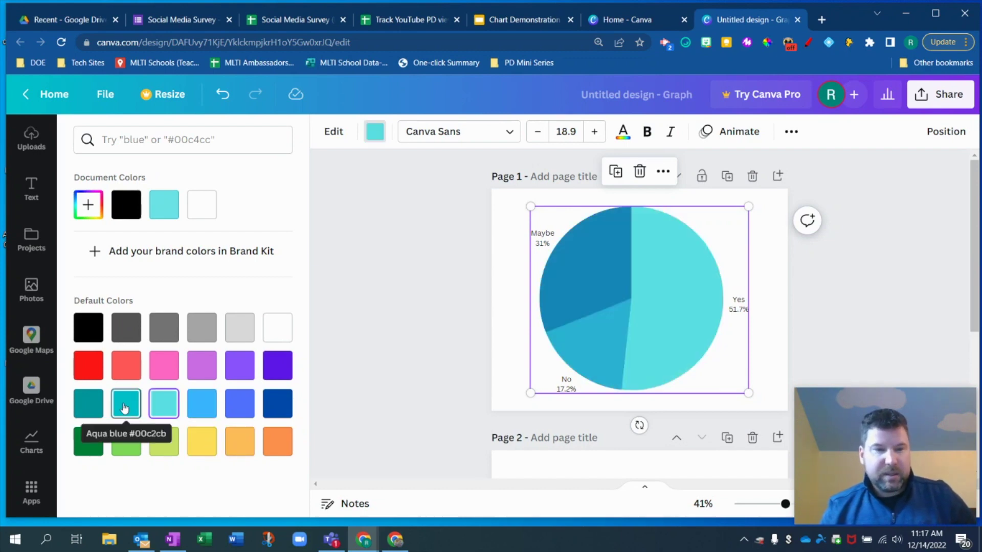
left_click(124, 407)
left_click(125, 440)
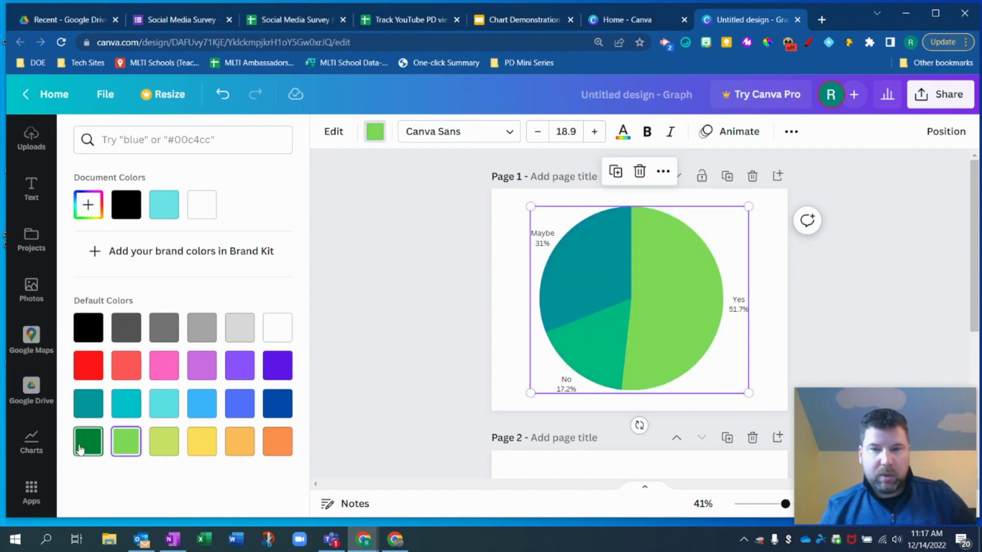
left_click(79, 449)
left_click(89, 326)
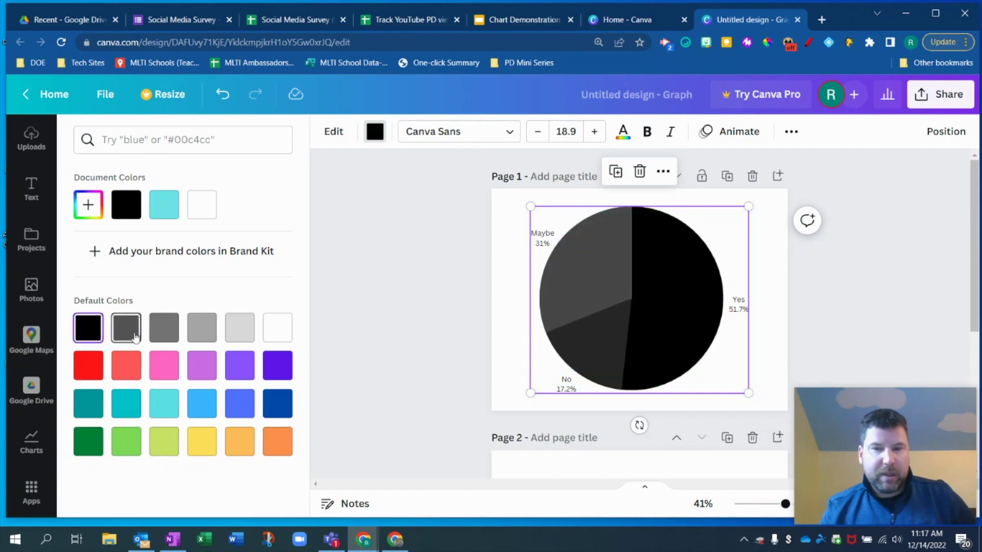
left_click(134, 335)
left_click(90, 367)
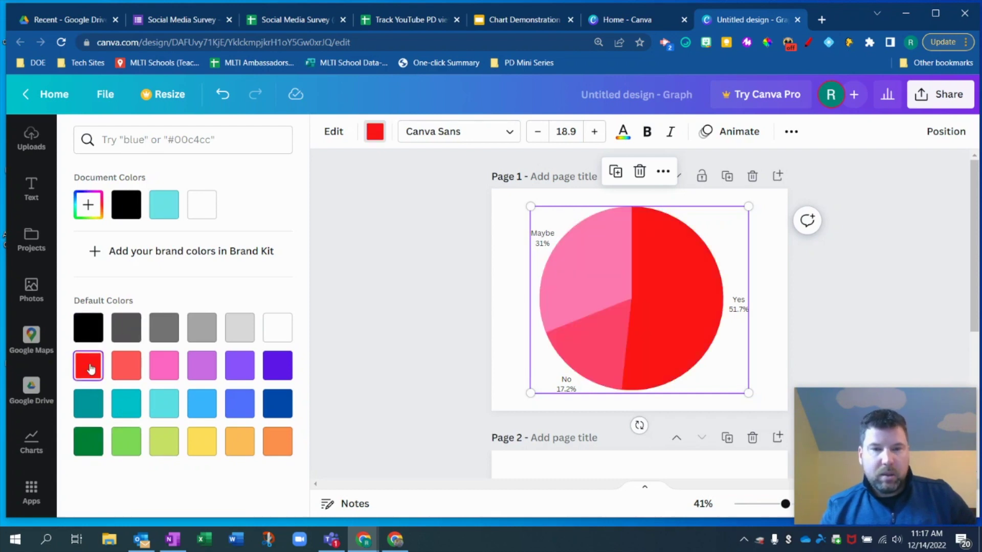
left_click(127, 365)
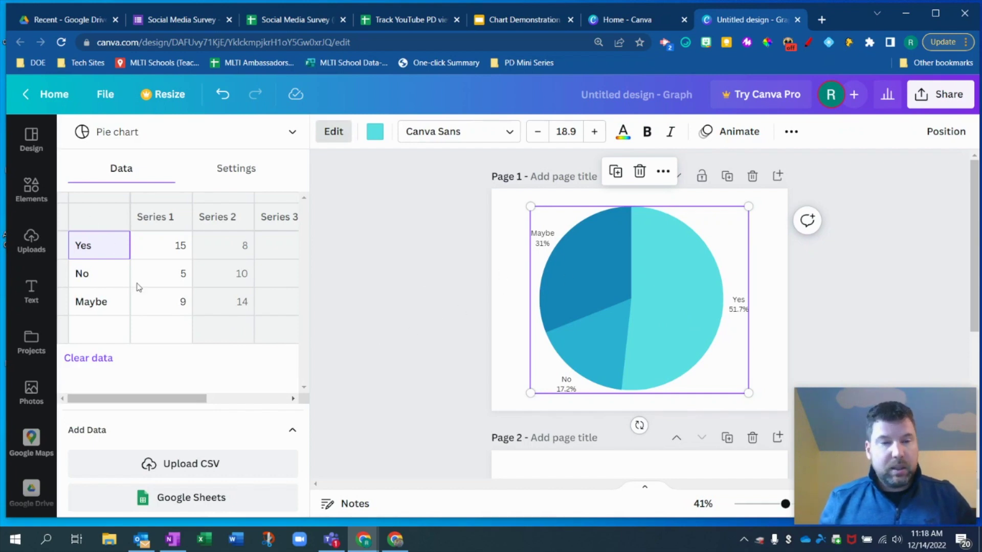
left_click(245, 174)
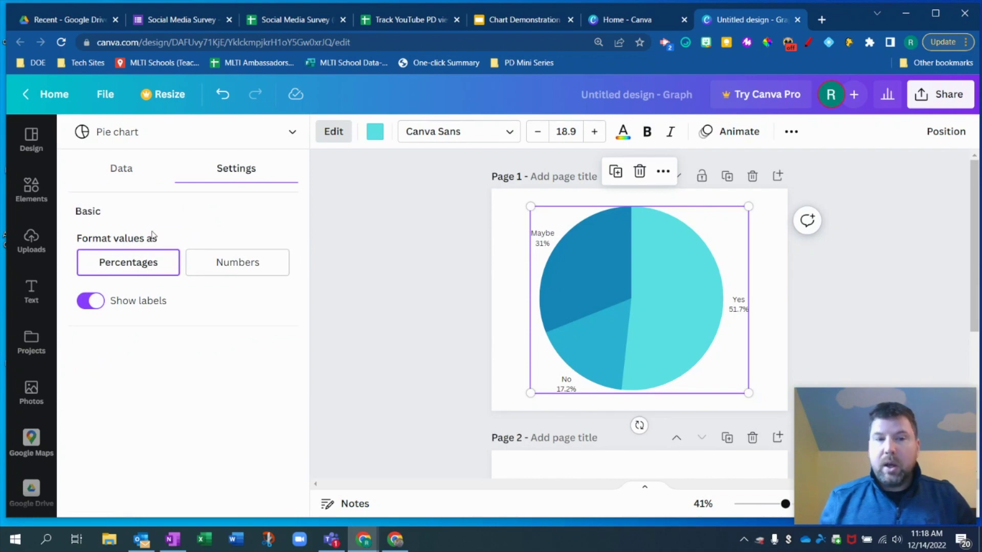
Keep the pie's percentage labels after toggling counts and labels, then open the Track YouTube PD views spreadsheet
left_click(215, 257)
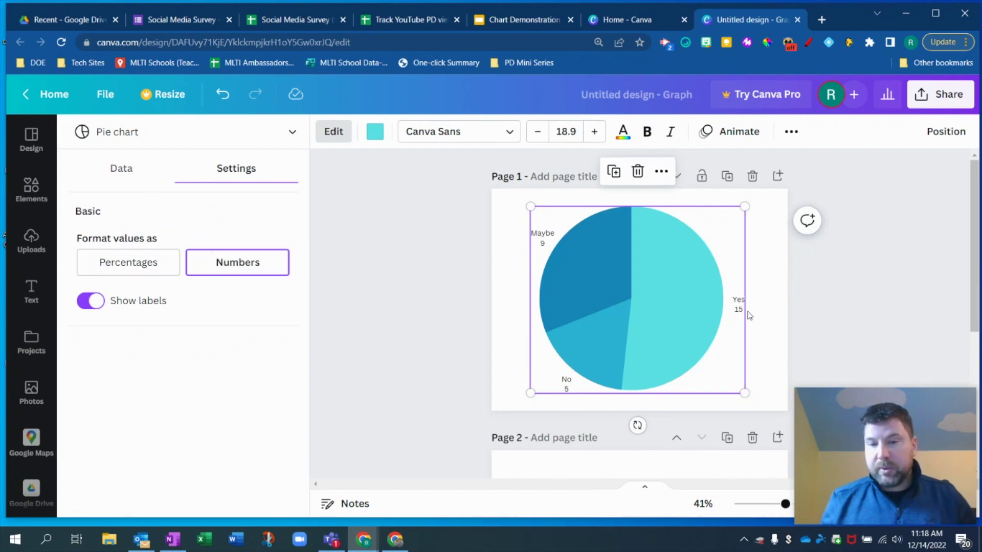
left_click(82, 302)
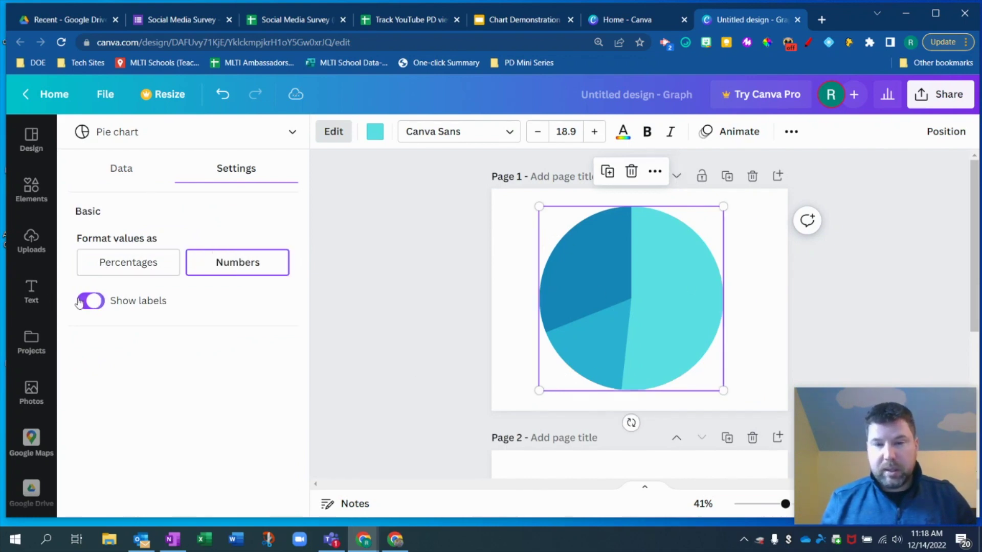
left_click(84, 301)
left_click(128, 263)
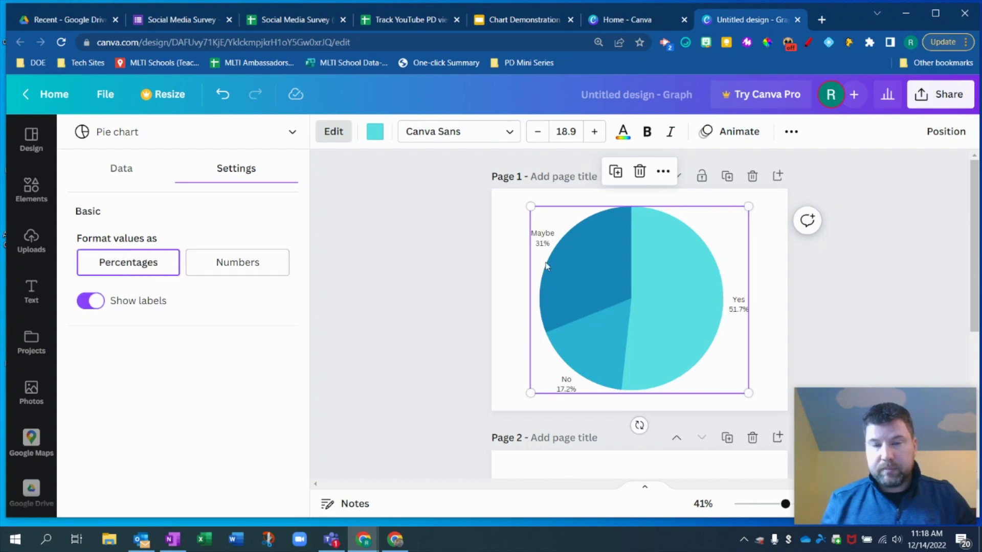
left_click(141, 179)
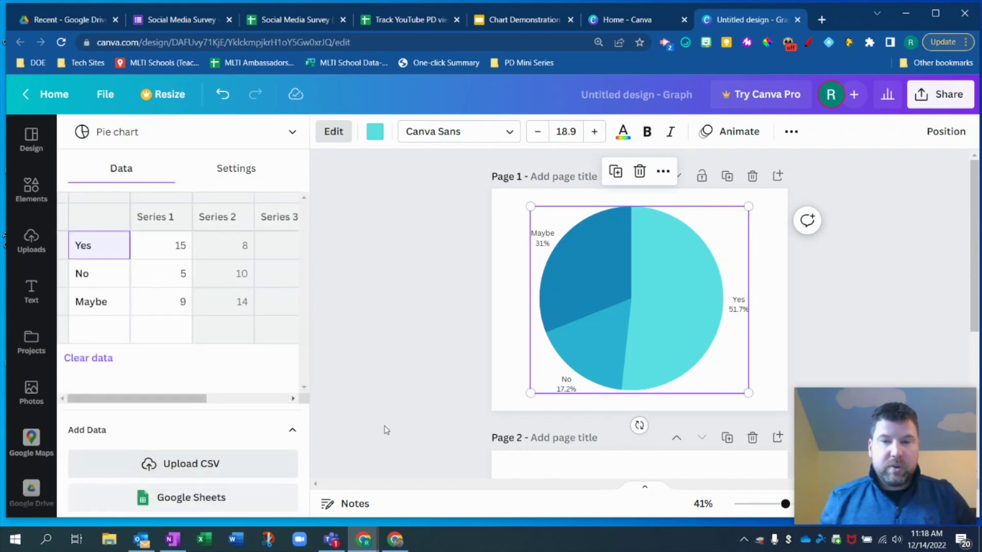
left_click(410, 18)
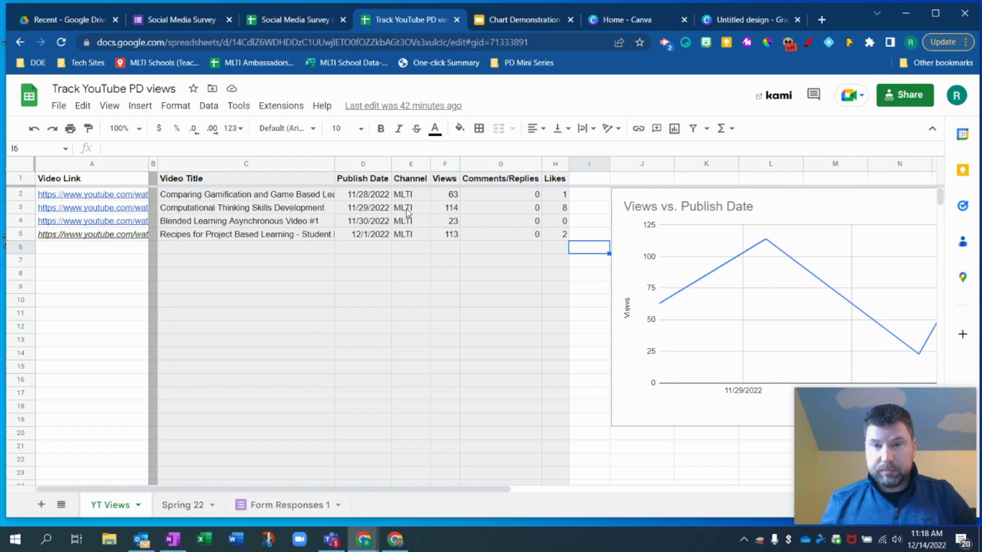
Add a sample line chart from Line and Dot Charts to the blank page 2
left_click(757, 26)
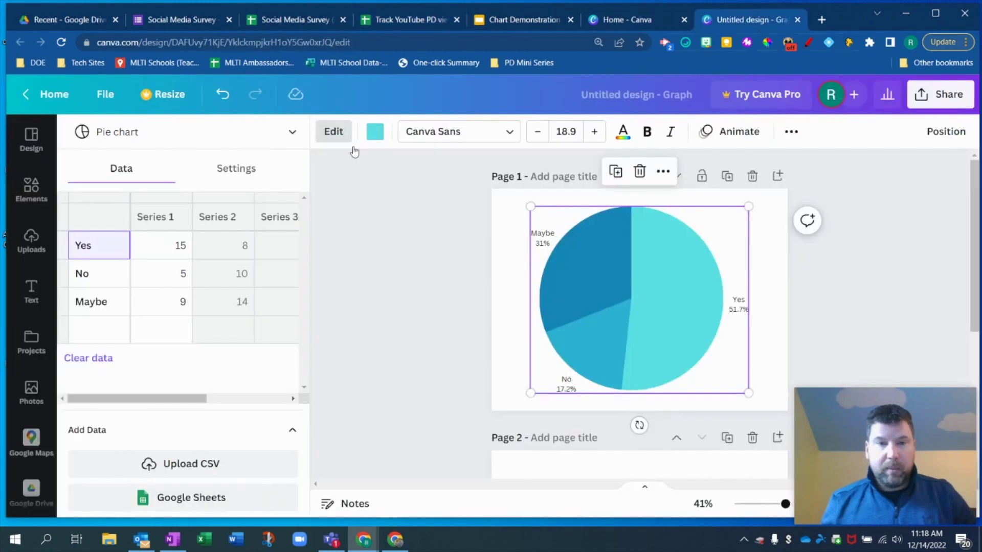
scroll(447, 311, "down", 5)
left_click(624, 324)
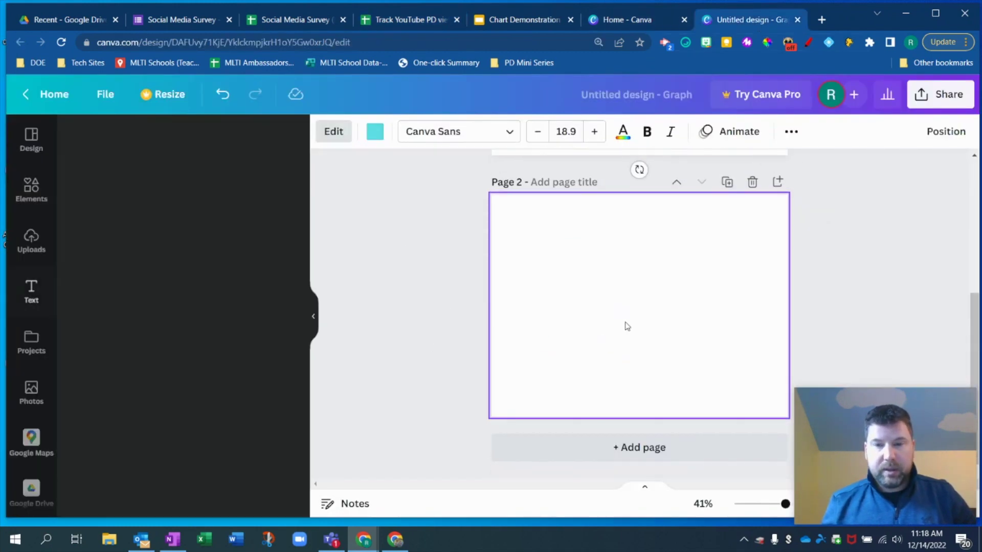
scroll(32, 368, "down", 1)
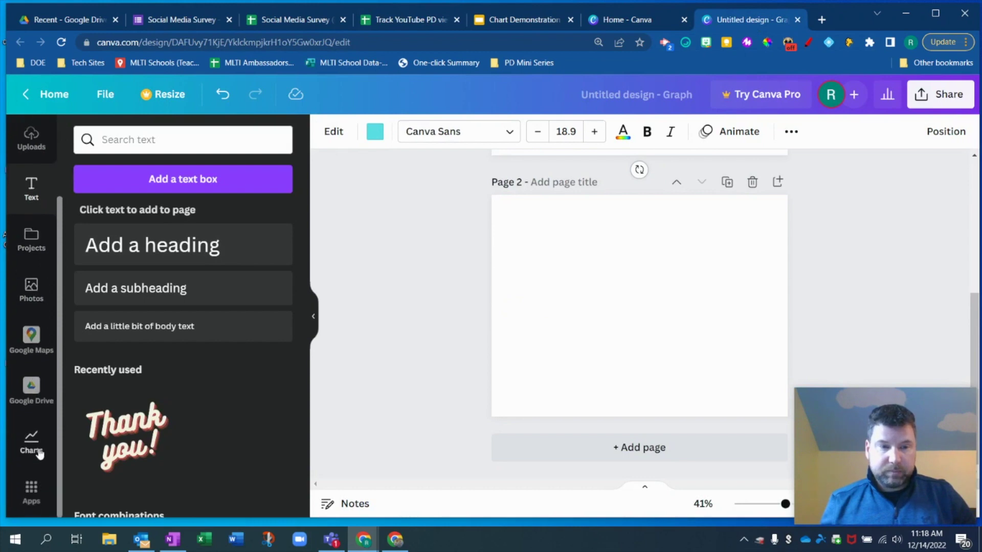
left_click(36, 447)
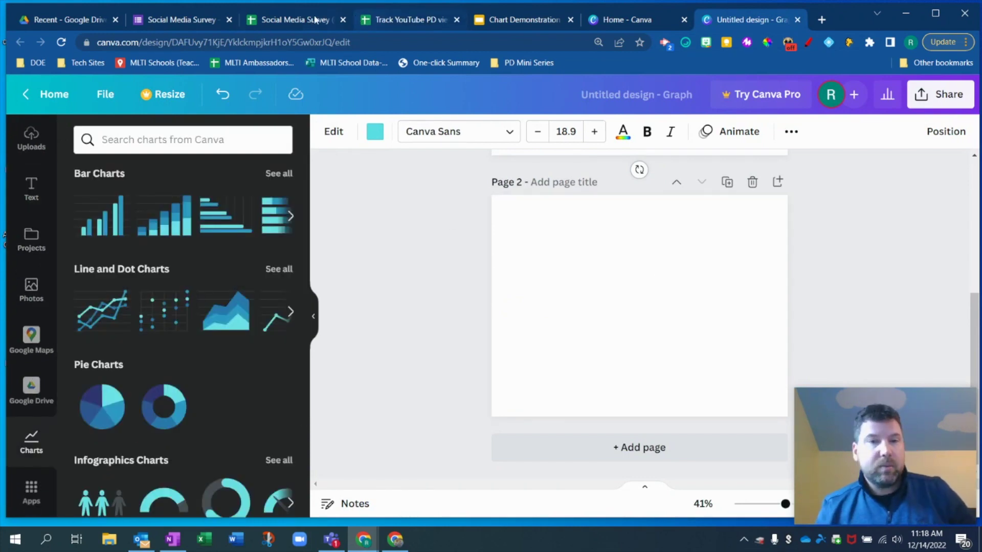
left_click(284, 23)
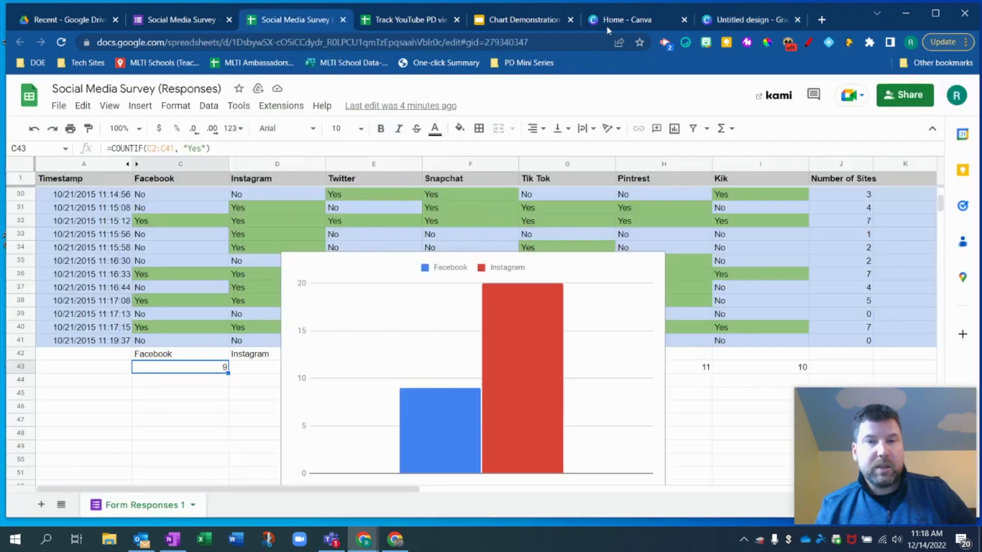
left_click(794, 11)
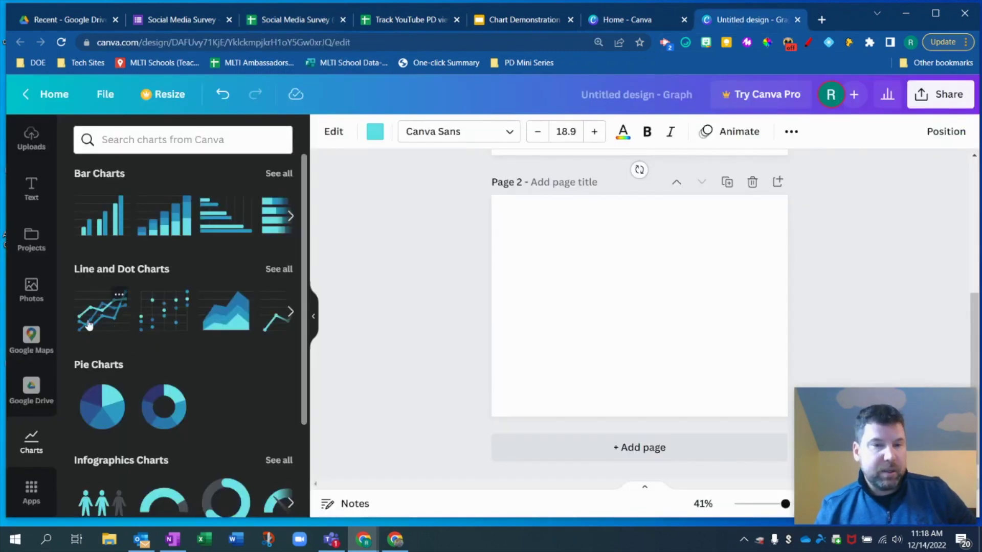
left_click(289, 311)
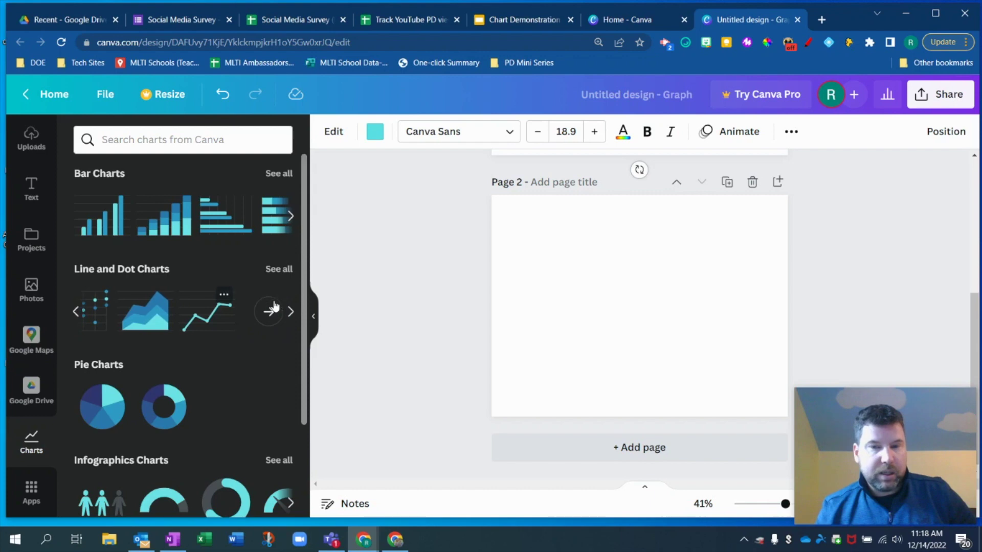
left_click(207, 311)
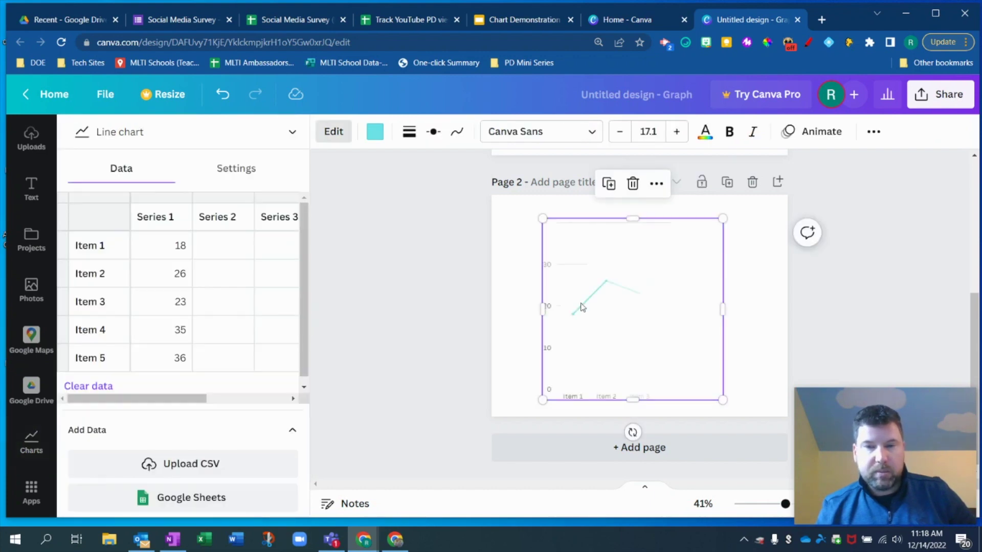
Widen the page 2 line chart on both sides and pick Google Sheets as its data source
left_click_drag(543, 309, 521, 308)
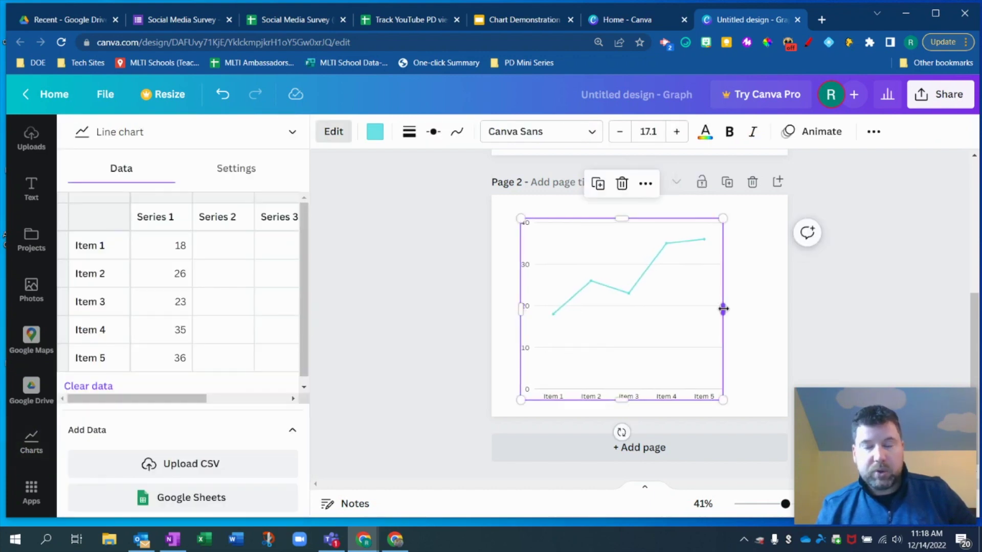
left_click_drag(722, 309, 765, 309)
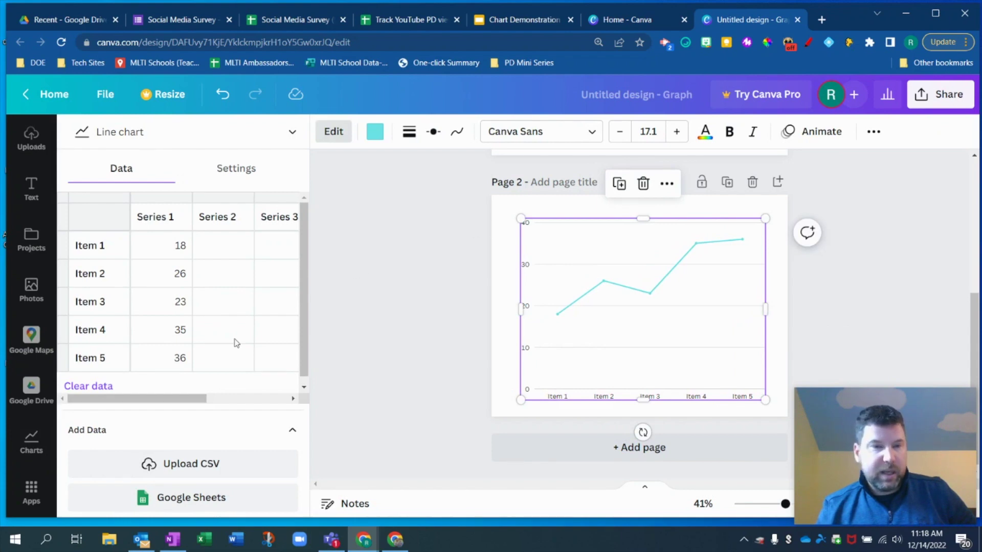
scroll(205, 306, "down", 1)
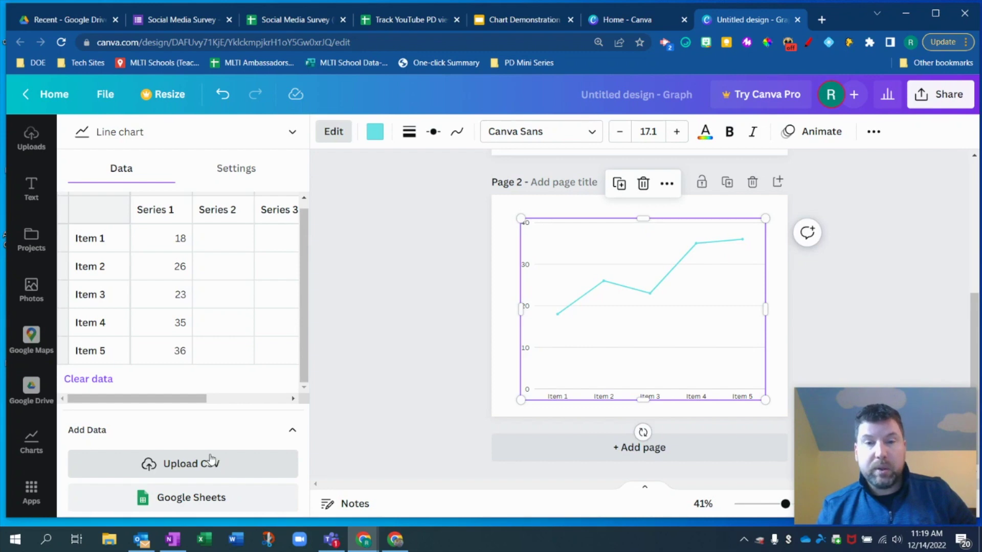
left_click(177, 503)
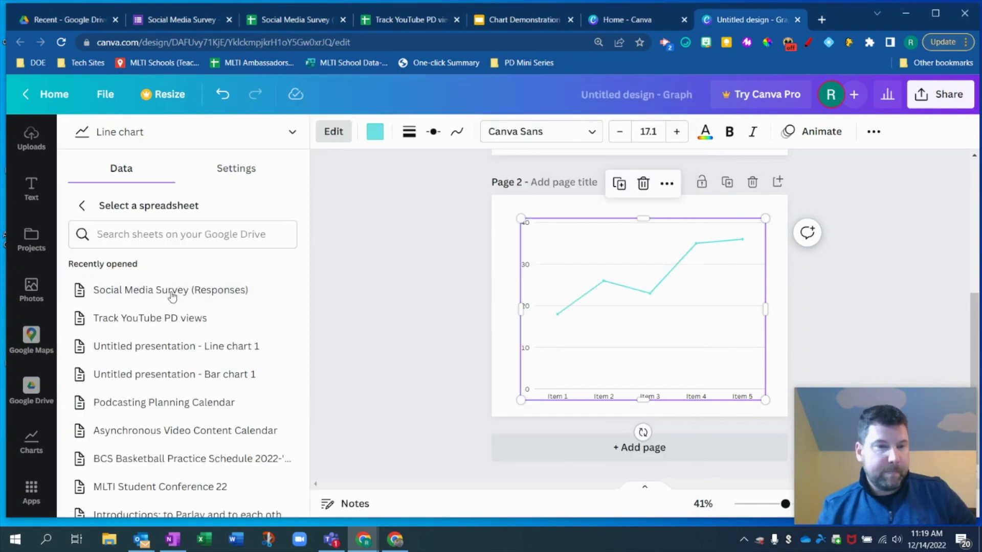
Link the chart to Track YouTube PD views, YT Views sheet, range D1:F5, and update it
left_click(158, 320)
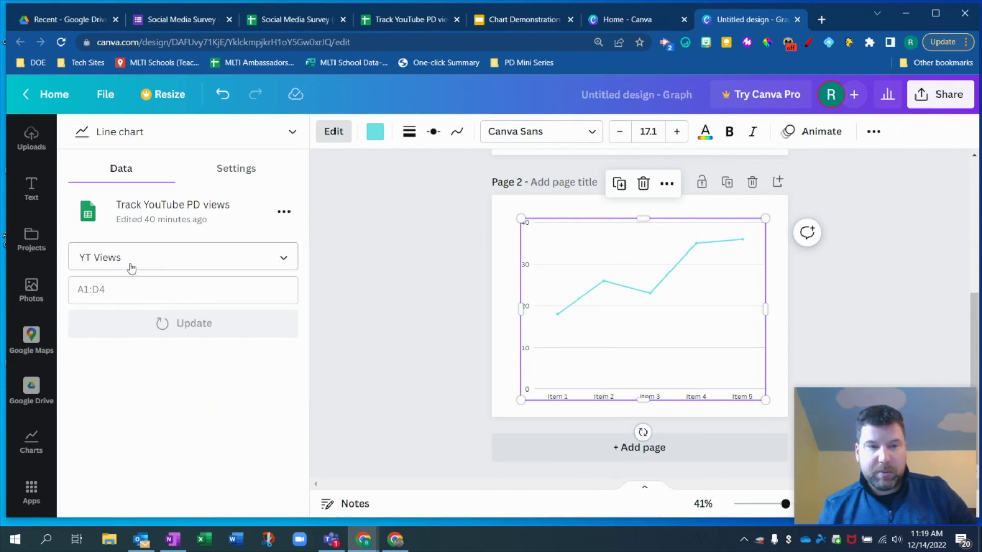
left_click(283, 257)
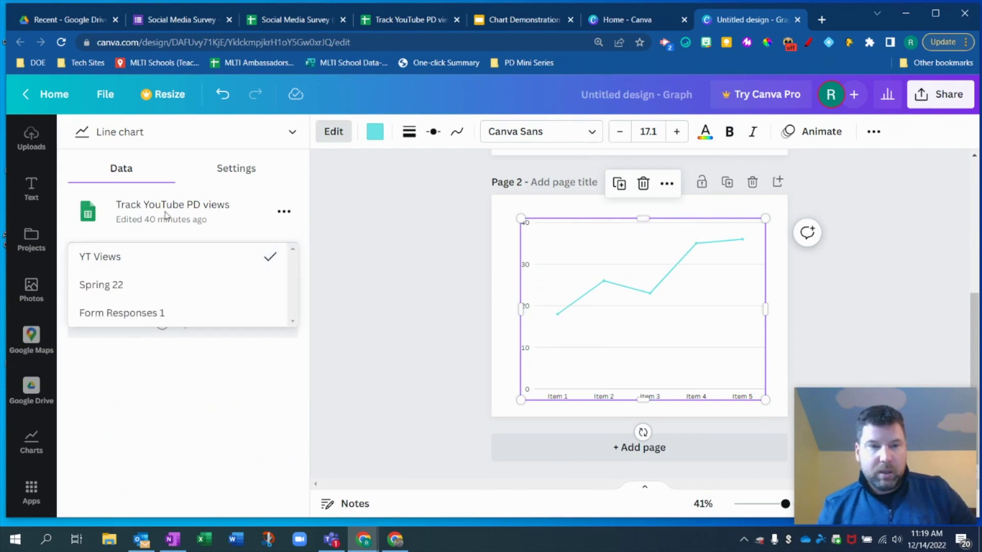
left_click(128, 262)
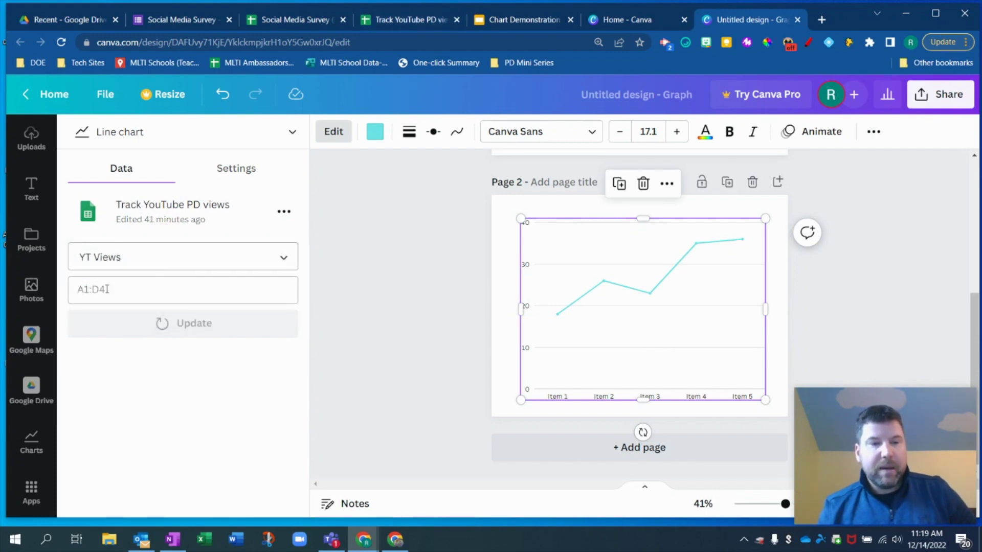
left_click(107, 289)
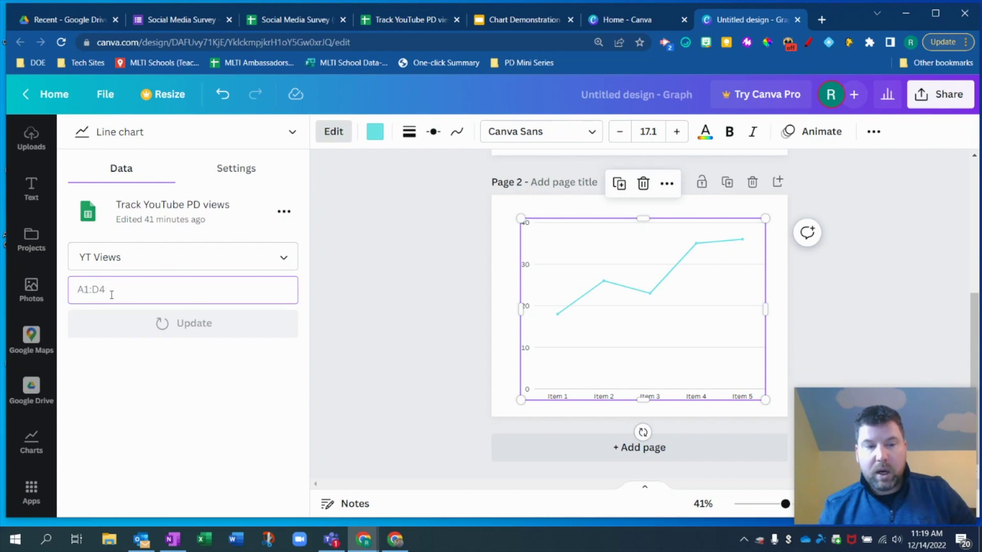
left_click(417, 23)
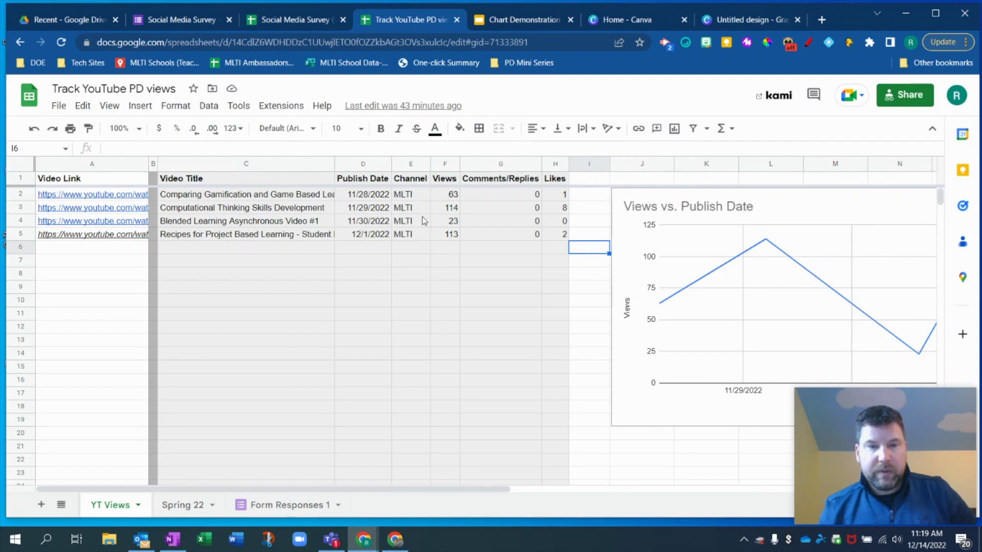
left_click(501, 23)
left_click(744, 19)
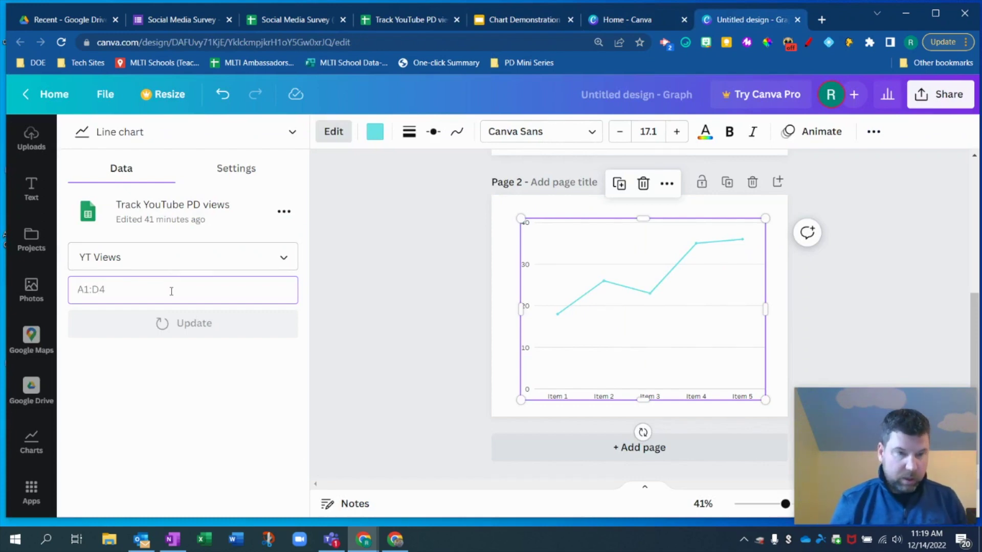
type("D1:F5")
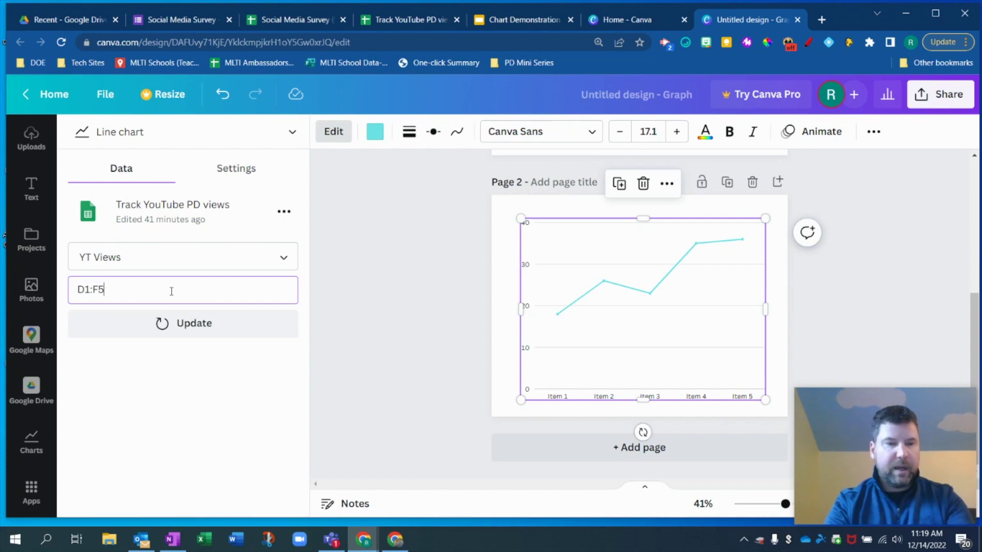
left_click(185, 322)
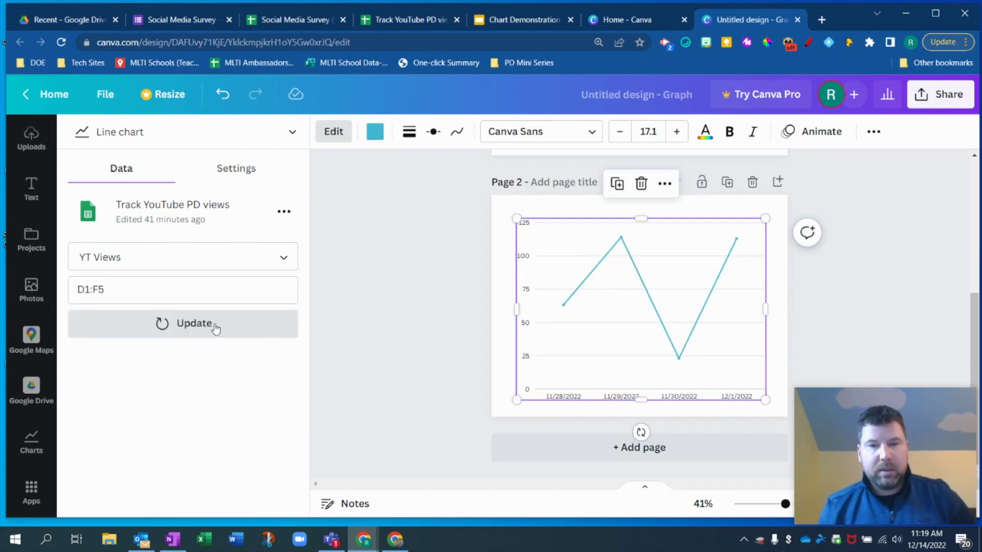
Stretch the linked line chart slightly wider on both sides, comparing it with the spreadsheet chart
left_click_drag(515, 306, 498, 307)
left_click_drag(767, 306, 781, 308)
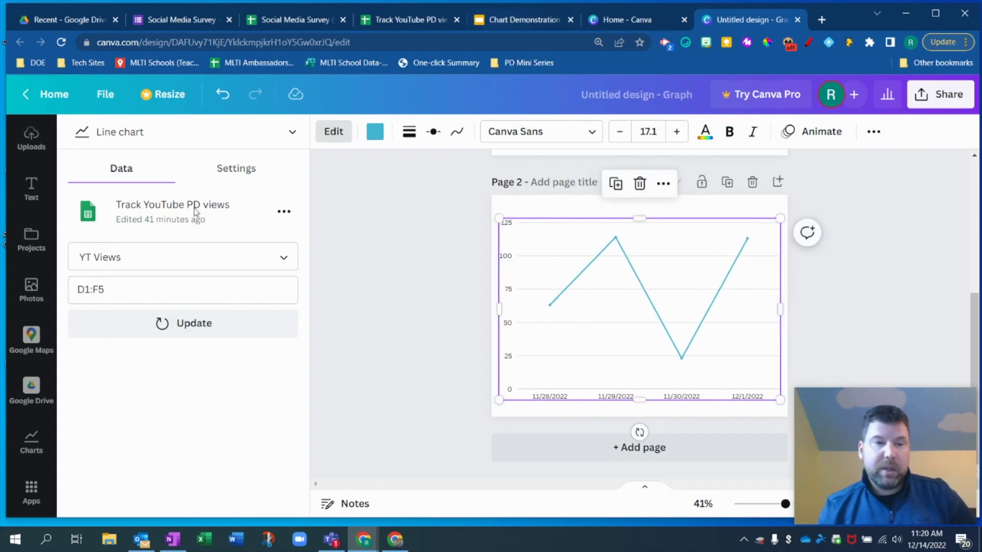
left_click(419, 24)
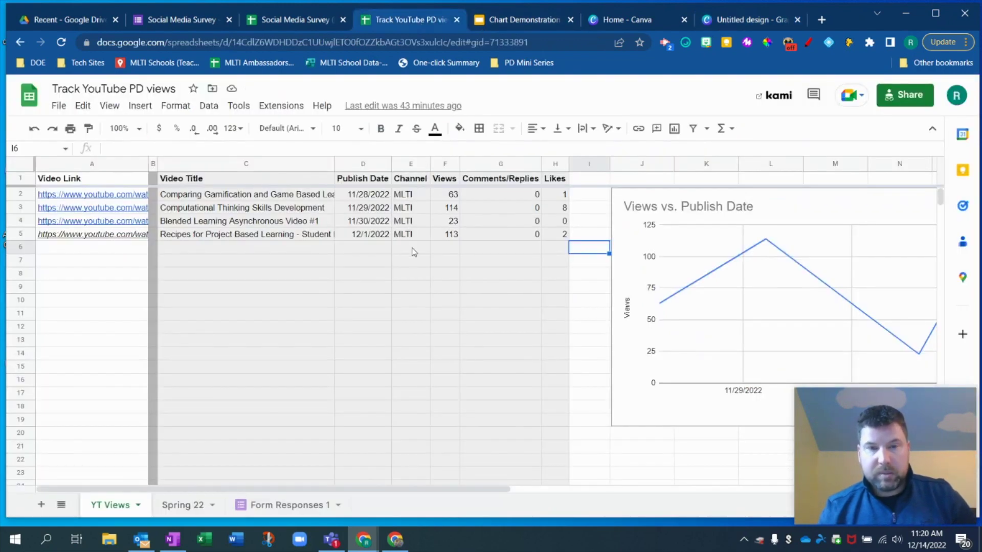
left_click(773, 20)
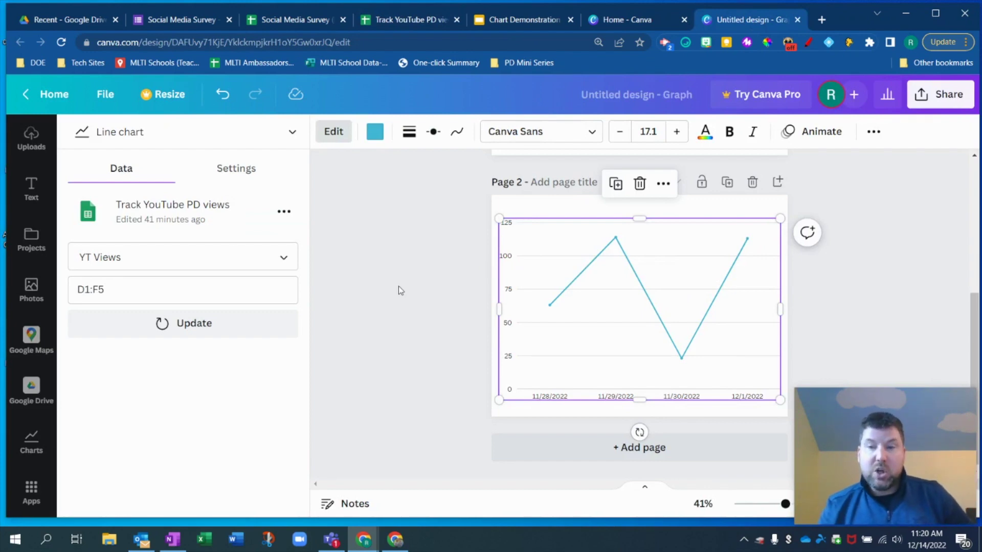
left_click_drag(908, 438, 112, 431)
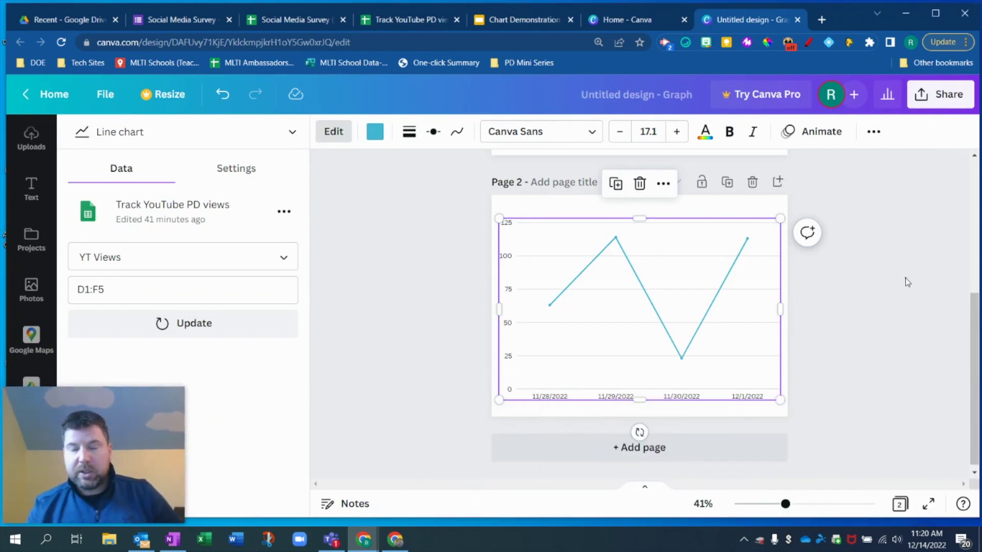
Turn on the line chart's Views legend while keeping labels and grid lines shown
left_click(231, 169)
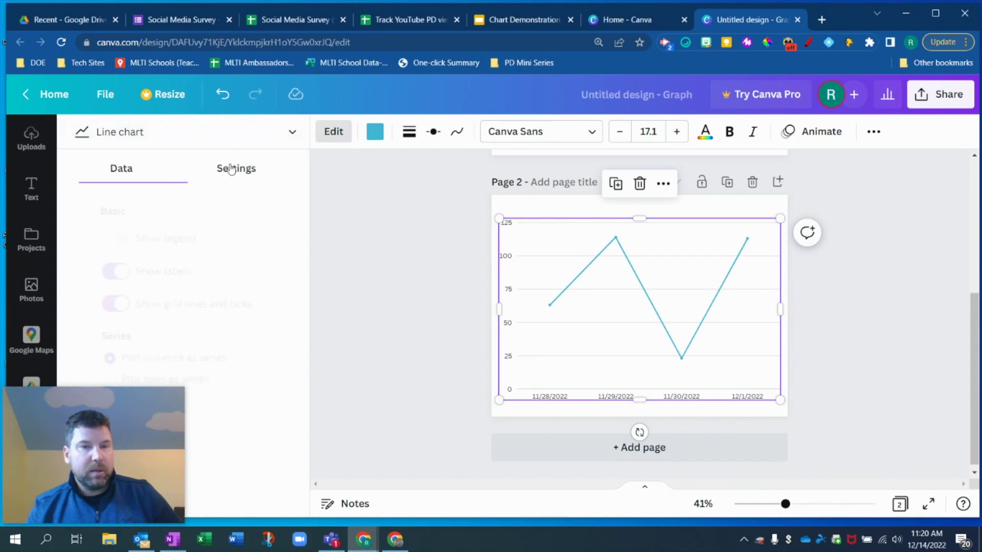
left_click_drag(173, 397, 364, 401)
left_click(91, 271)
left_click(90, 271)
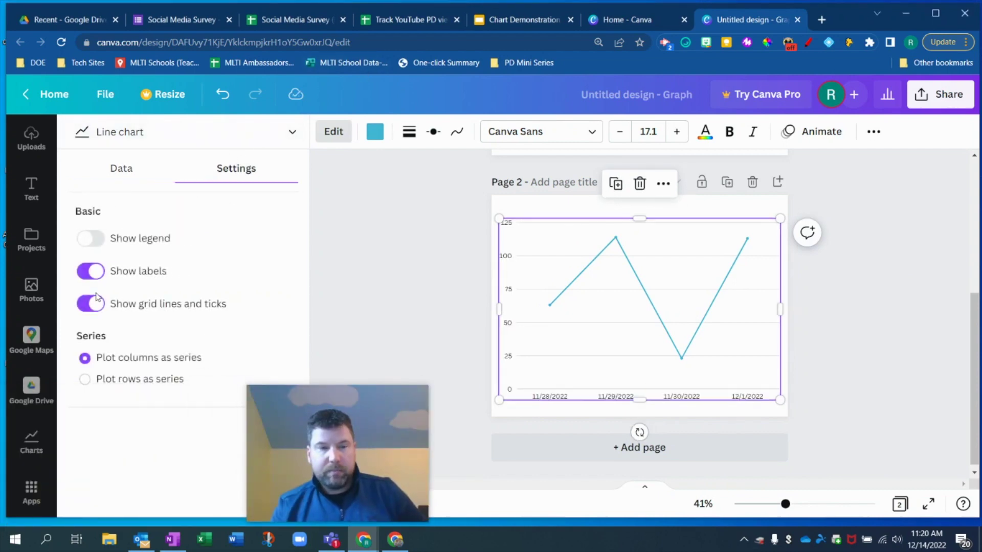
left_click(95, 302)
left_click(95, 302)
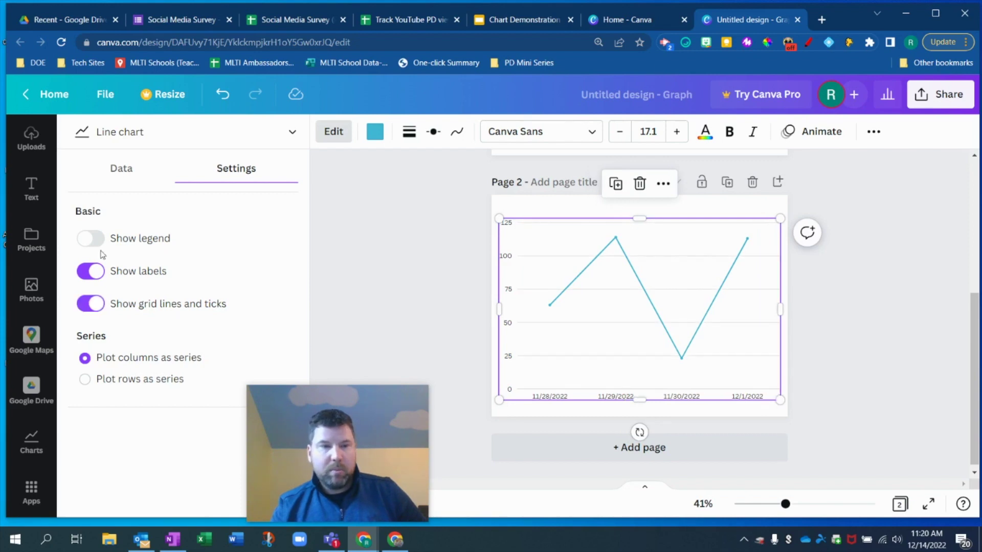
left_click(95, 243)
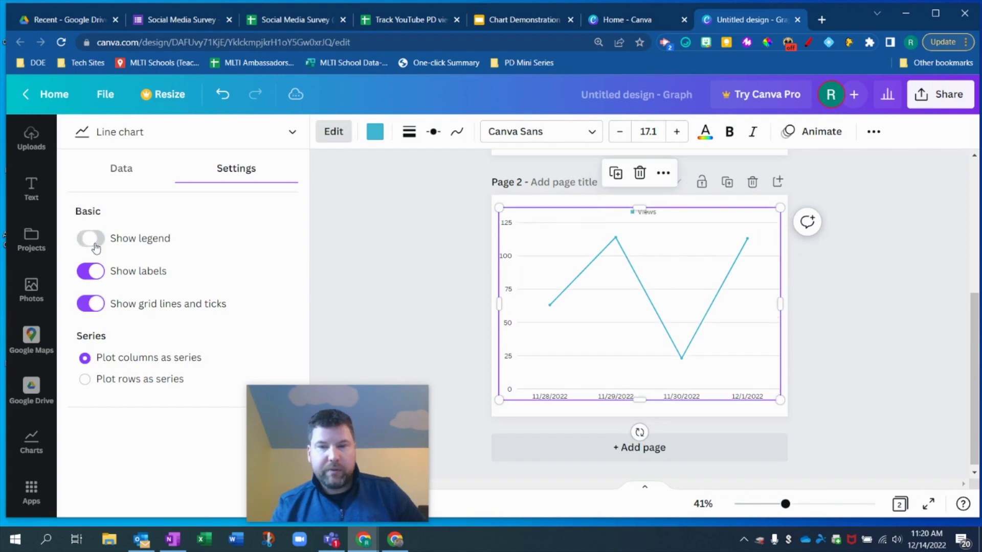
left_click(132, 169)
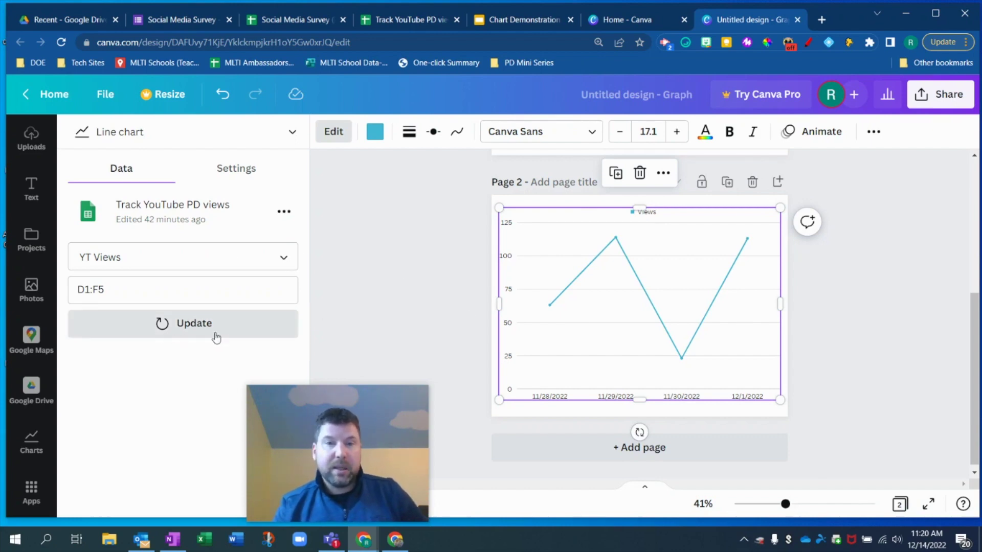
Change cell F2's views to 75 and update the linked Canva chart
left_click(433, 27)
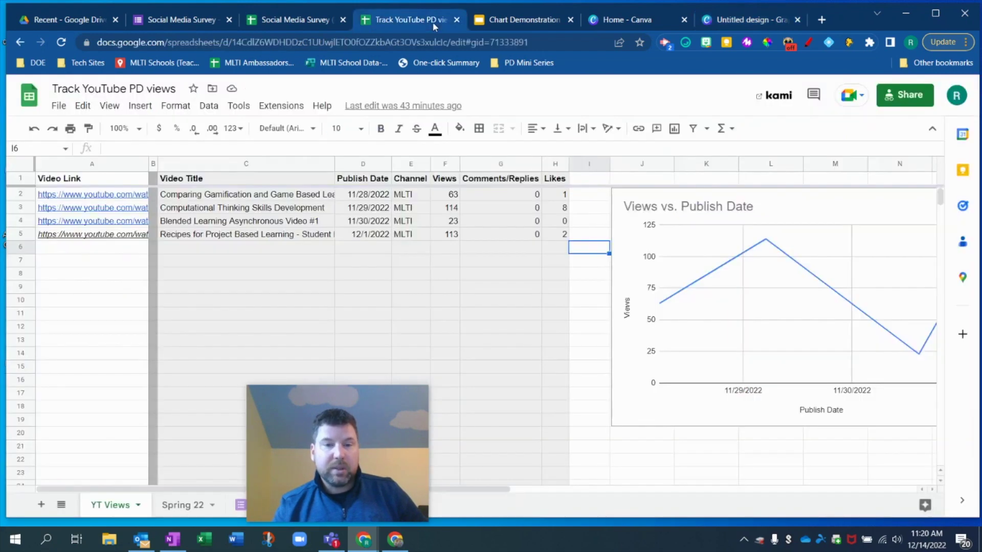
left_click(448, 199)
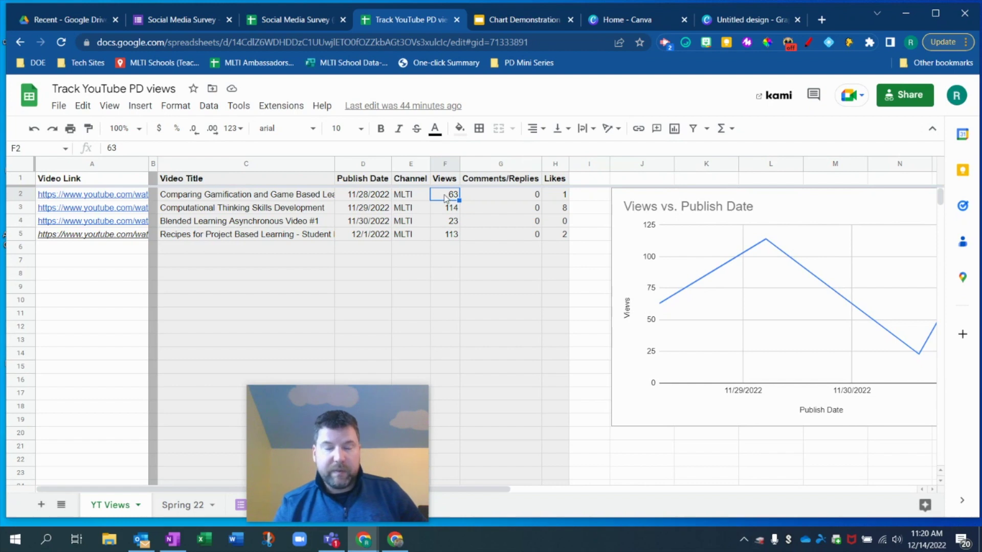
type("7")
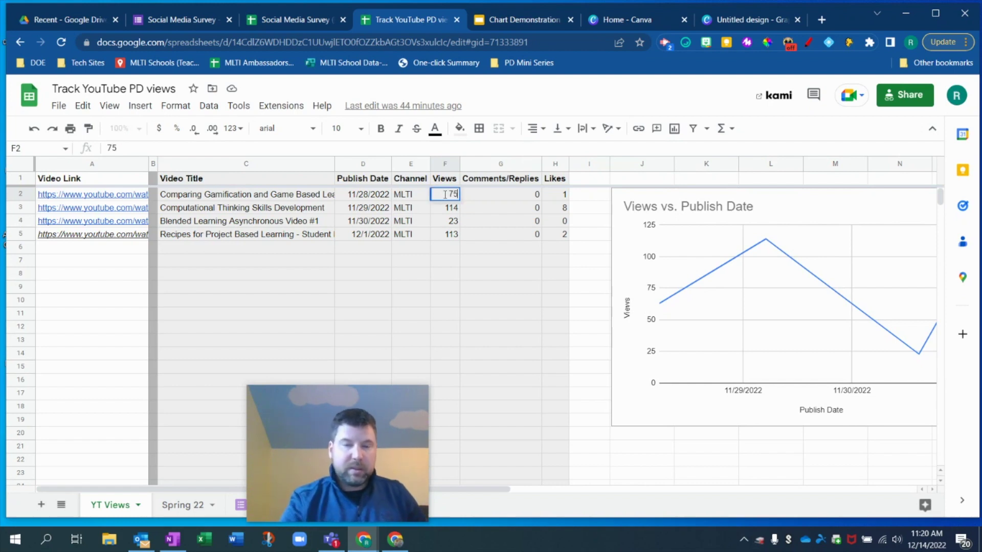
type("5")
left_click(481, 276)
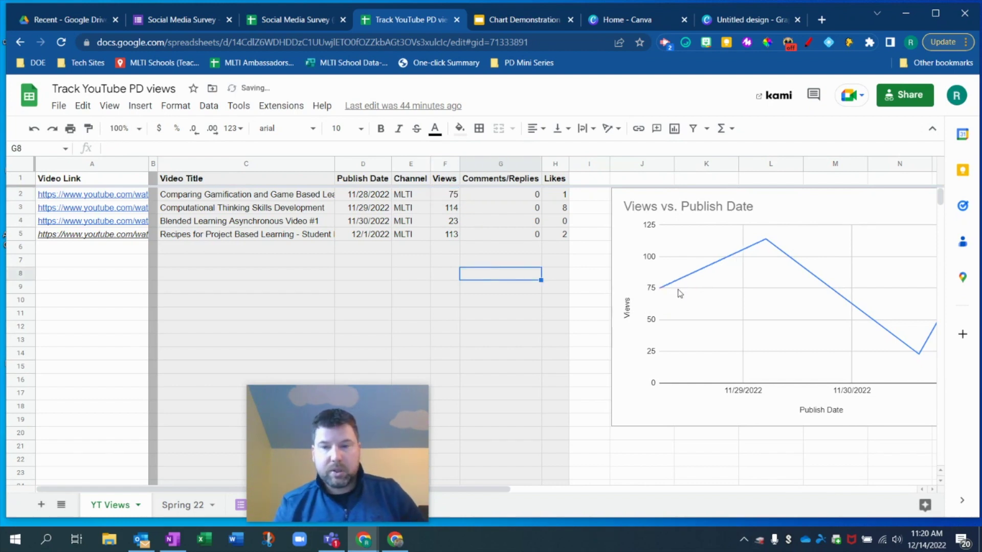
left_click(749, 20)
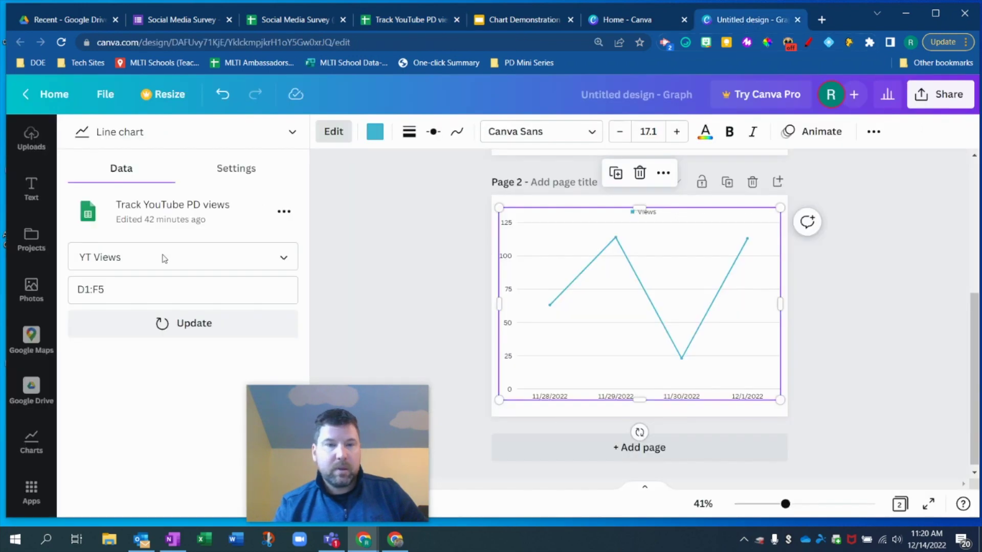
left_click(174, 323)
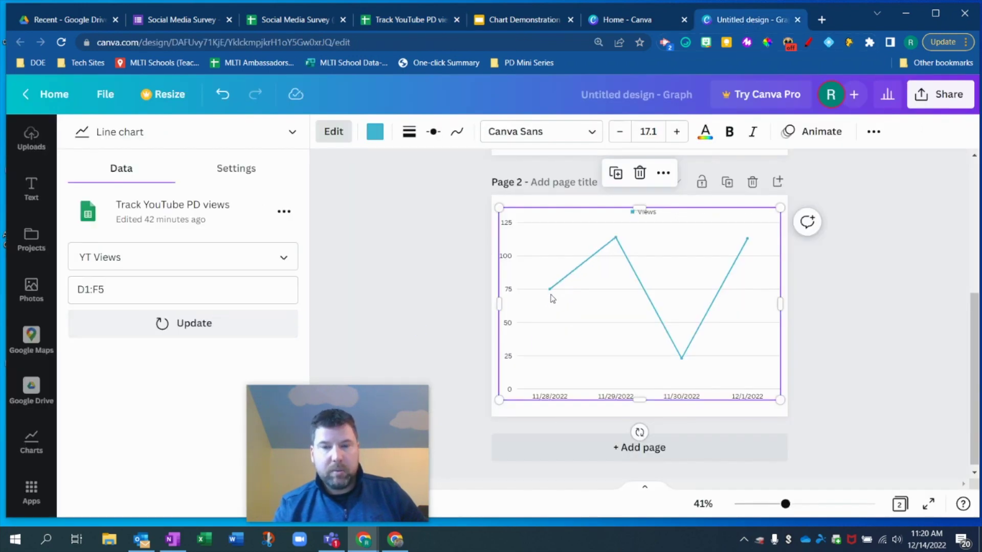
Undo the F2 edit back to 63 in the spreadsheet and return to Canva
left_click(432, 20)
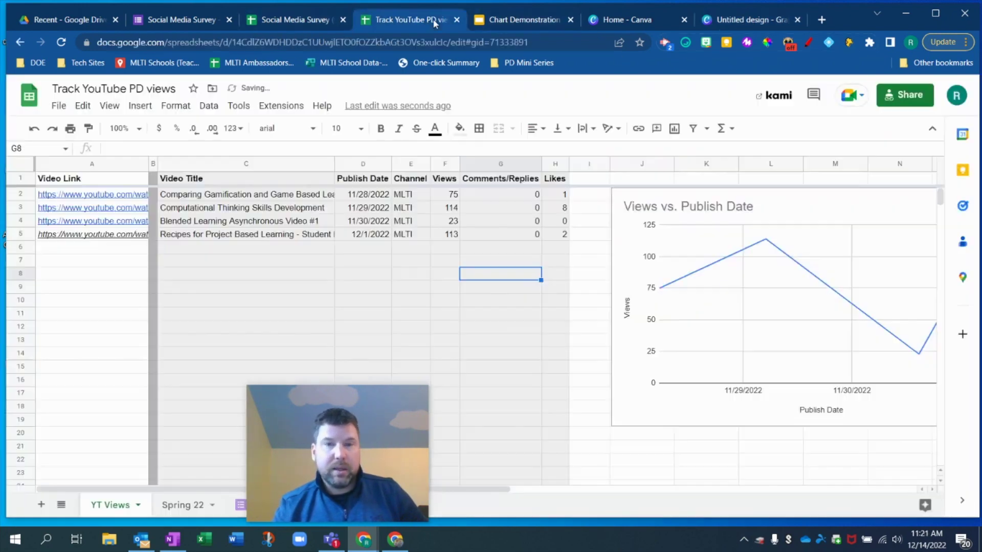
left_click(34, 128)
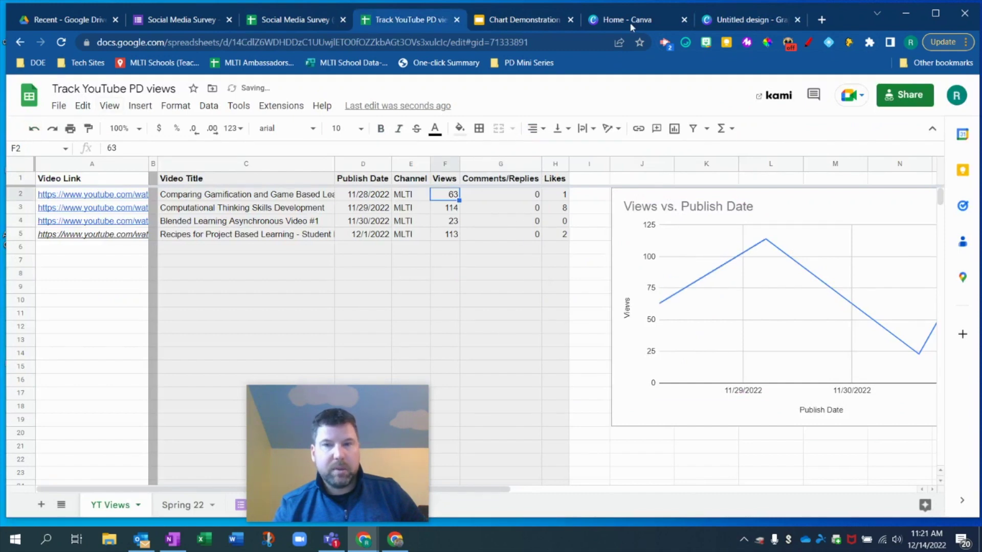
left_click(732, 15)
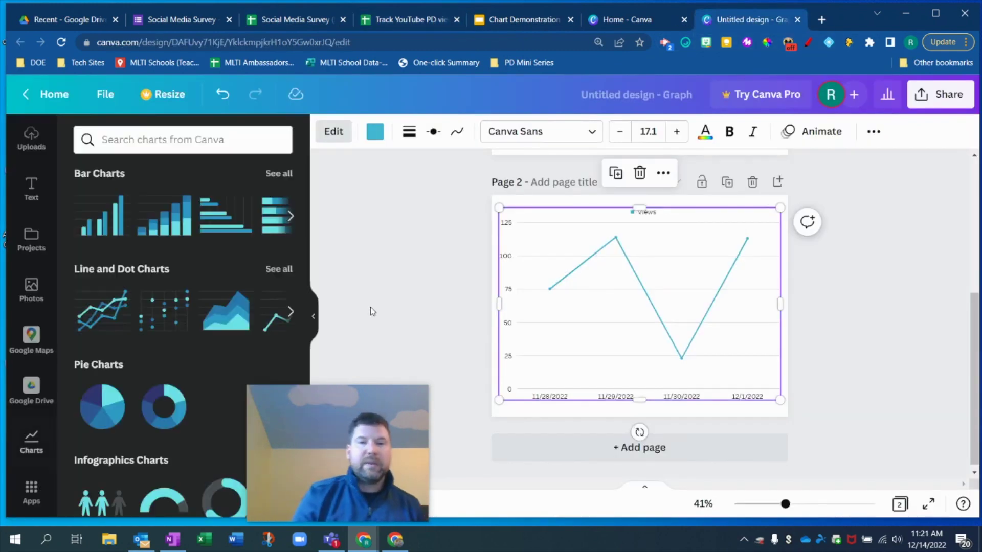
left_click(554, 279)
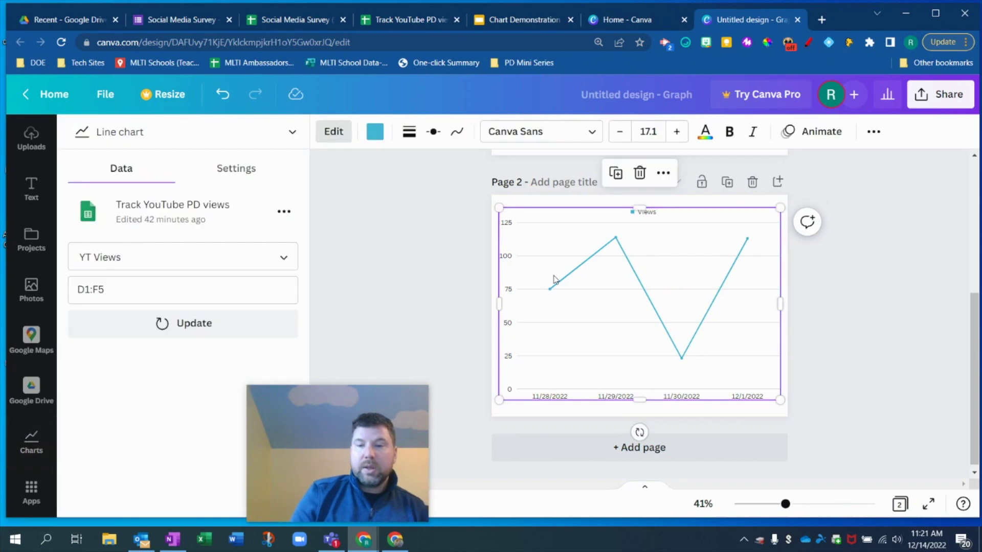
left_click(289, 133)
left_click(204, 167)
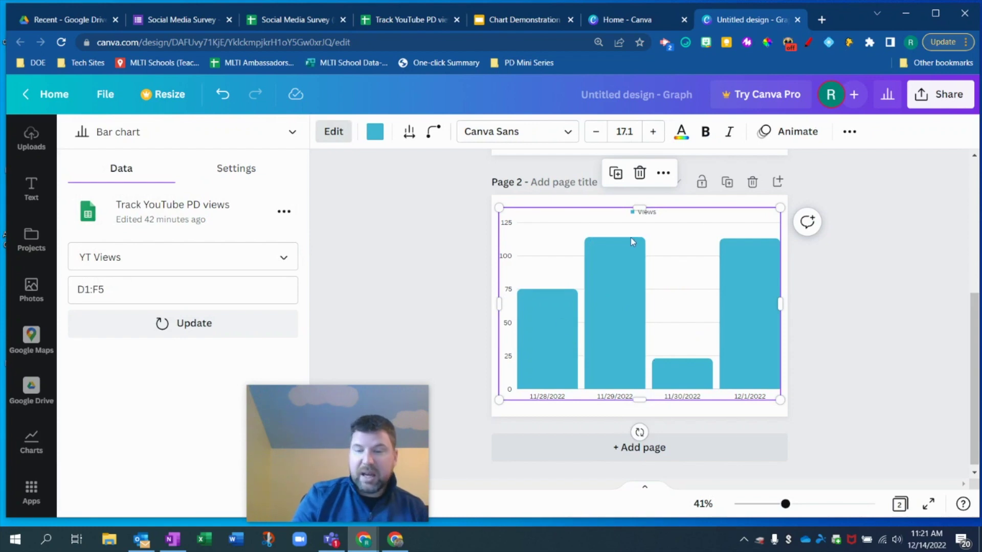
left_click(286, 132)
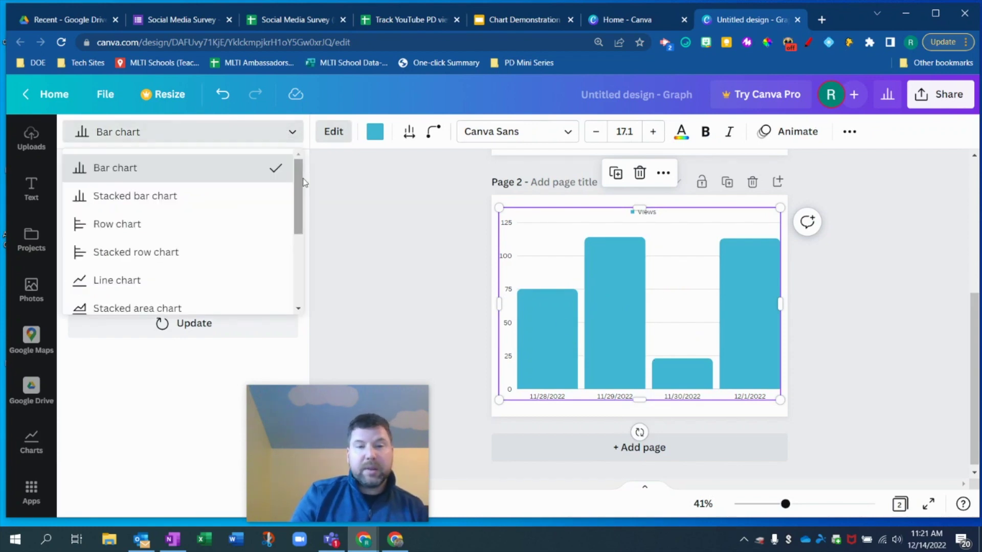
left_click_drag(302, 183, 303, 269)
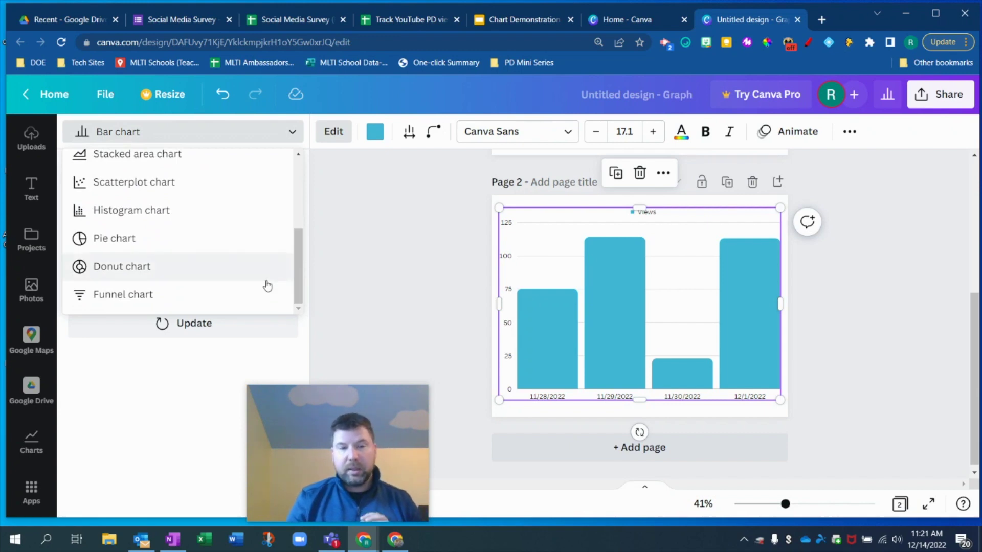
left_click_drag(299, 276, 300, 258)
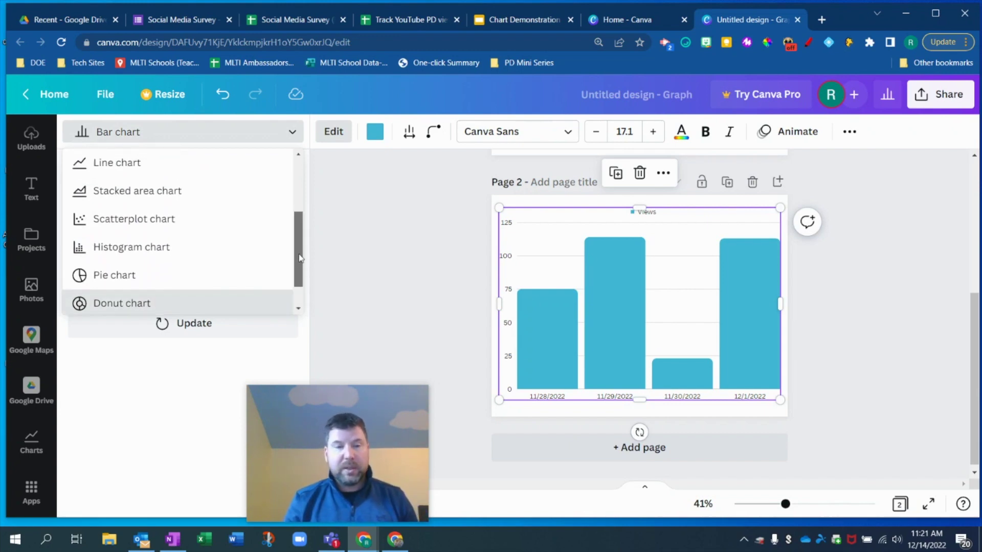
left_click(272, 221)
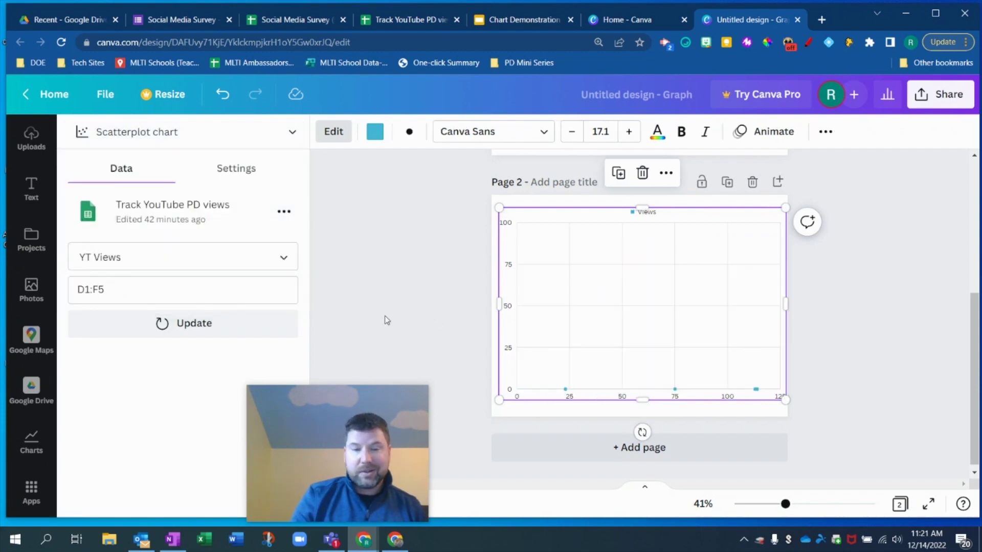
left_click(287, 132)
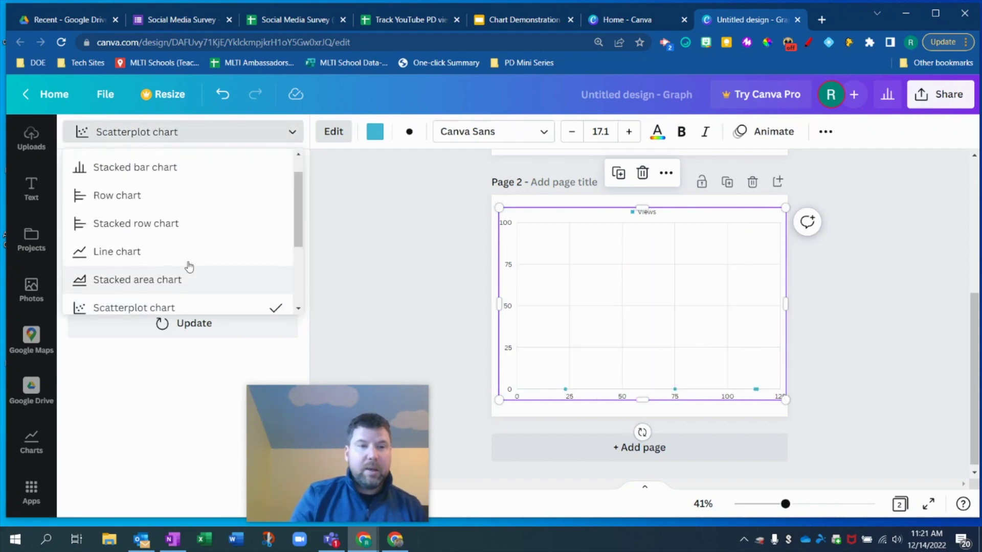
scroll(192, 230, "up", 1)
left_click(157, 281)
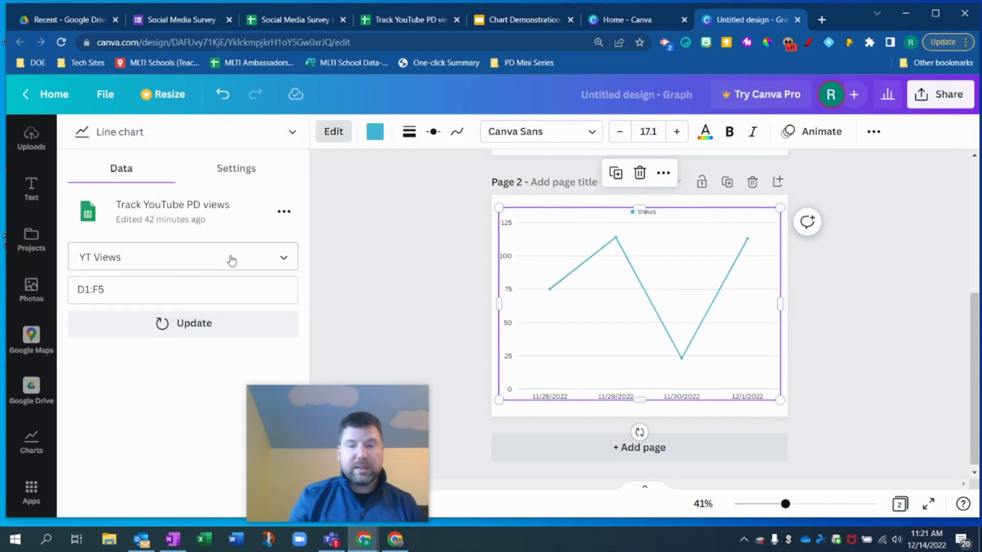
left_click(391, 249)
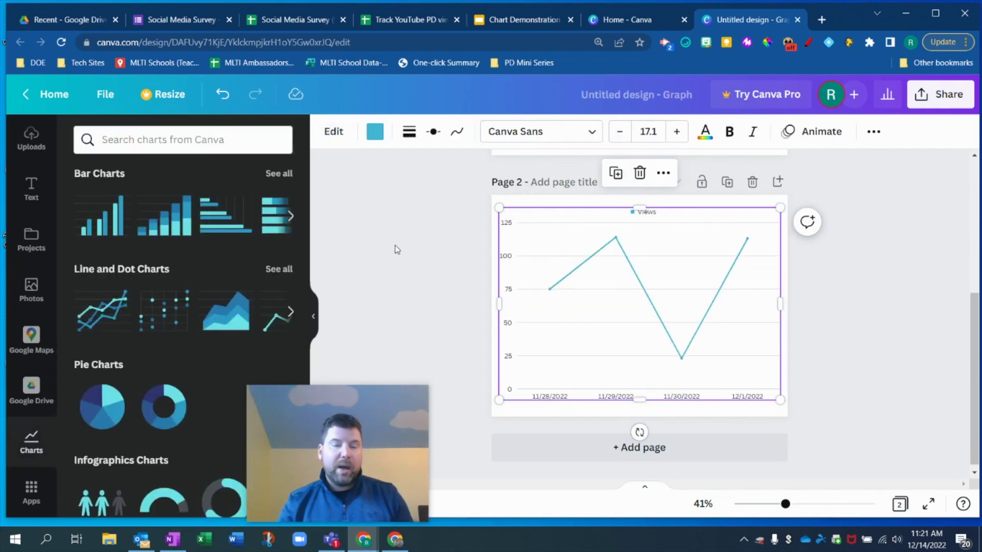
left_click(409, 247)
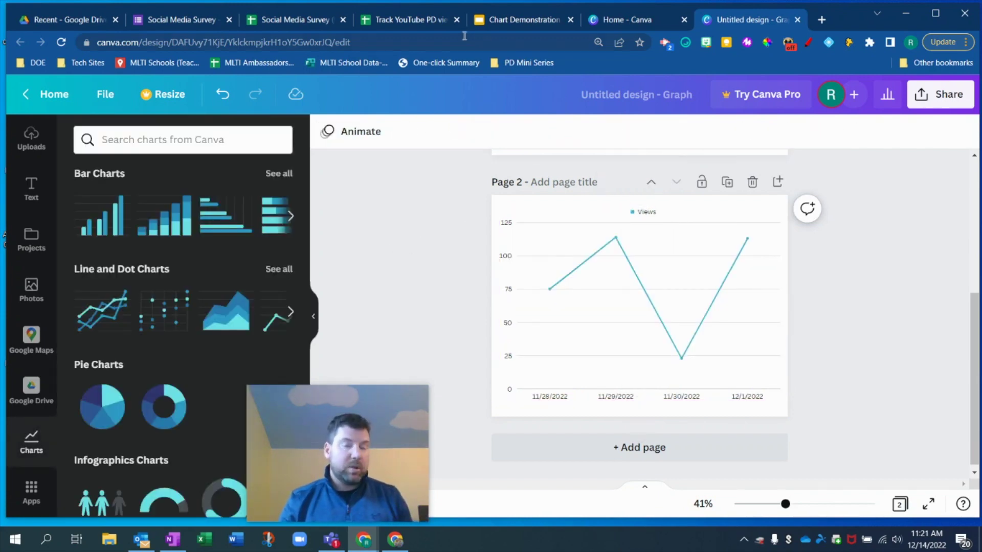
left_click(306, 24)
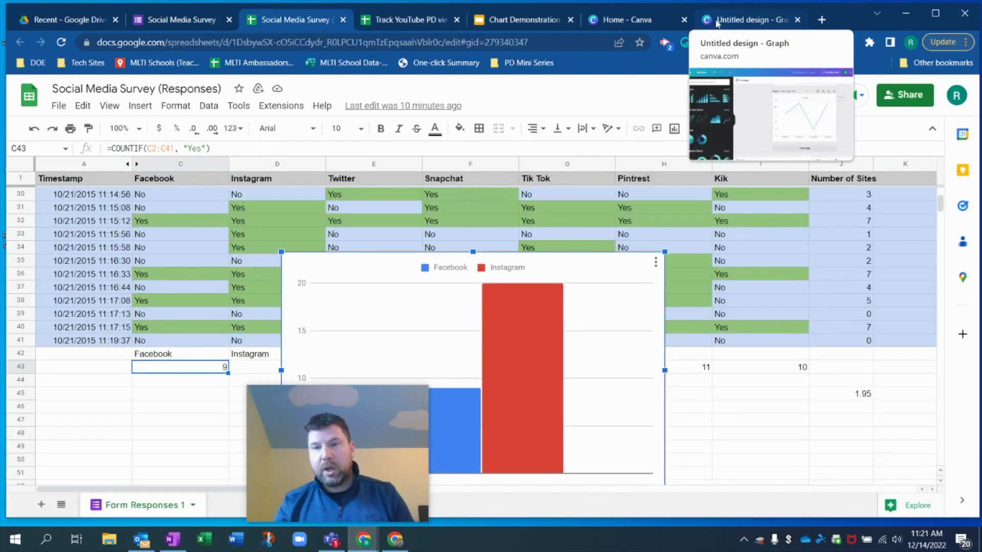
left_click(748, 19)
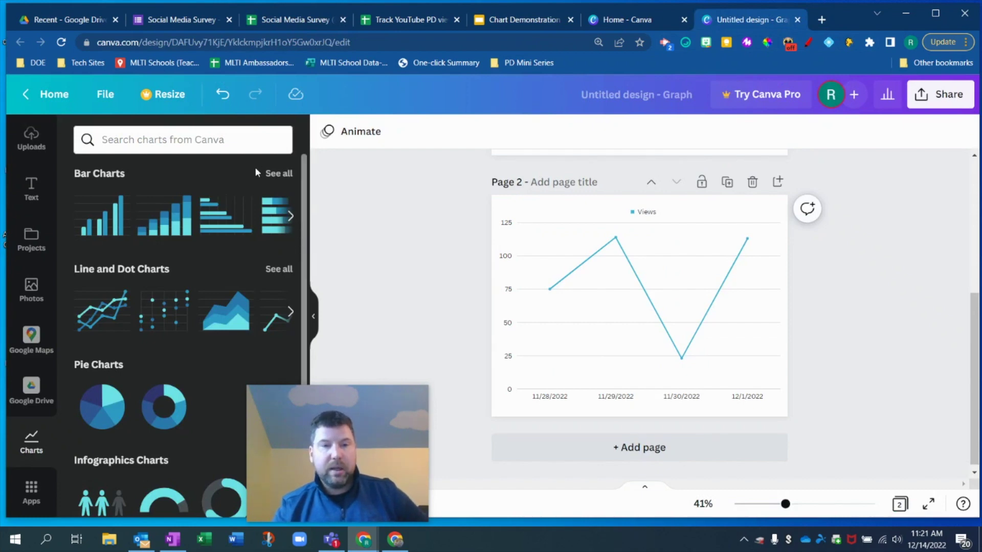
left_click(638, 276)
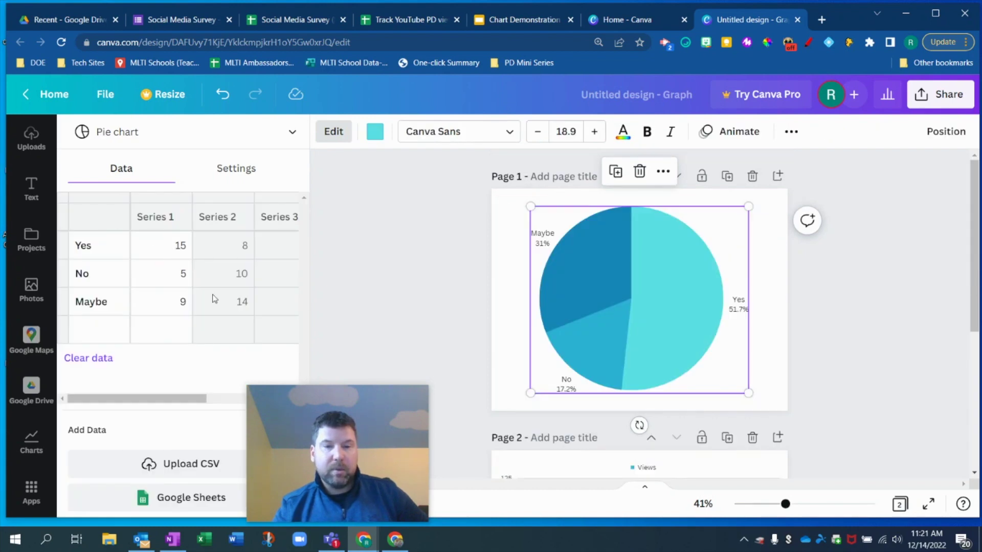
mouse_move(327, 437)
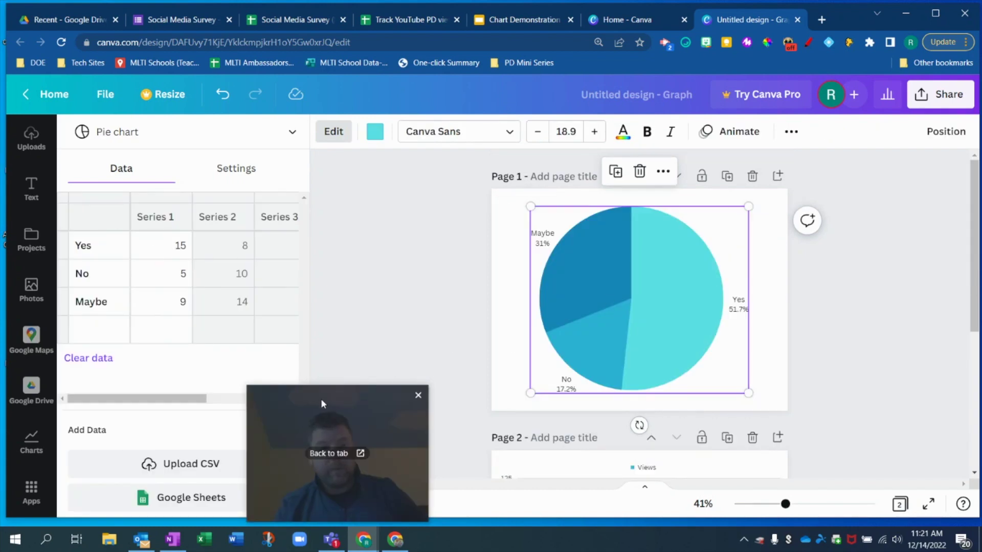
left_click_drag(321, 397, 79, 404)
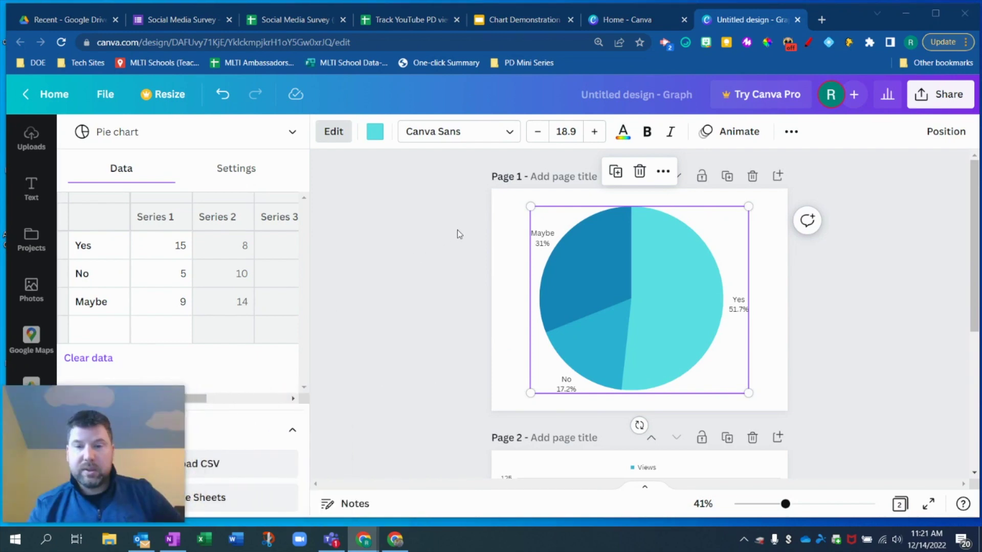
key("Escape")
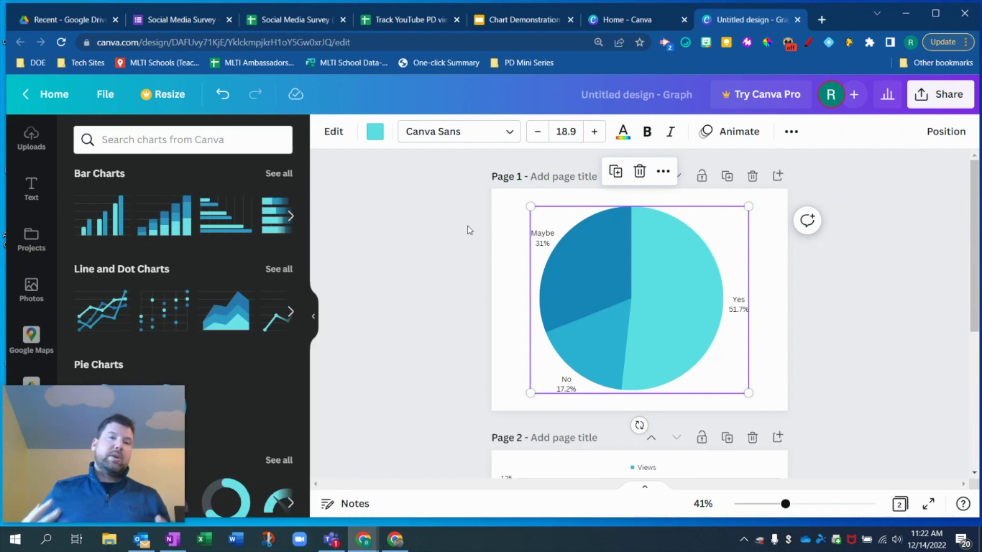